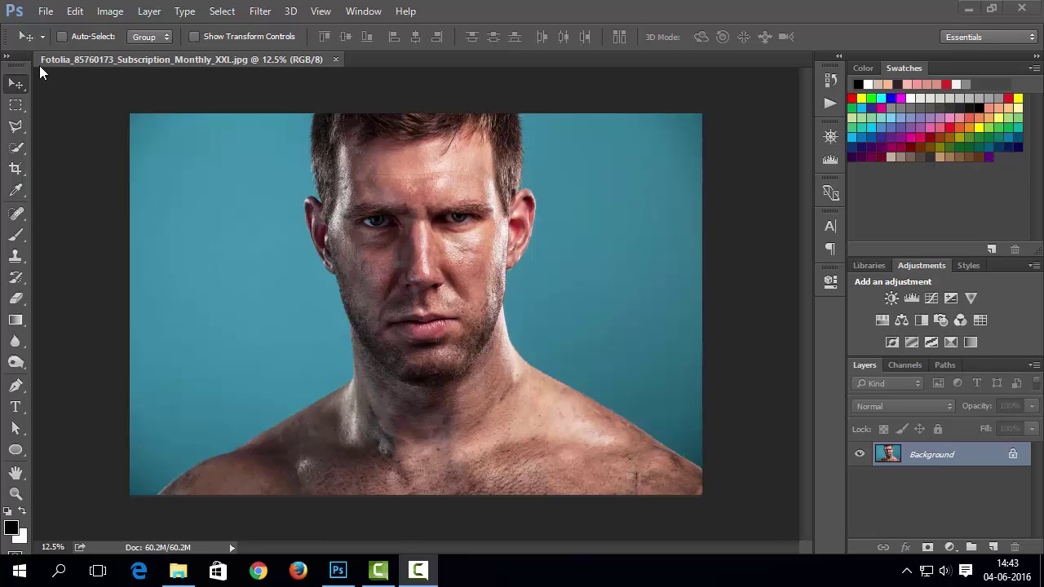
Quick-select the blue background on both the right and left of the man's head
left_click(16, 148)
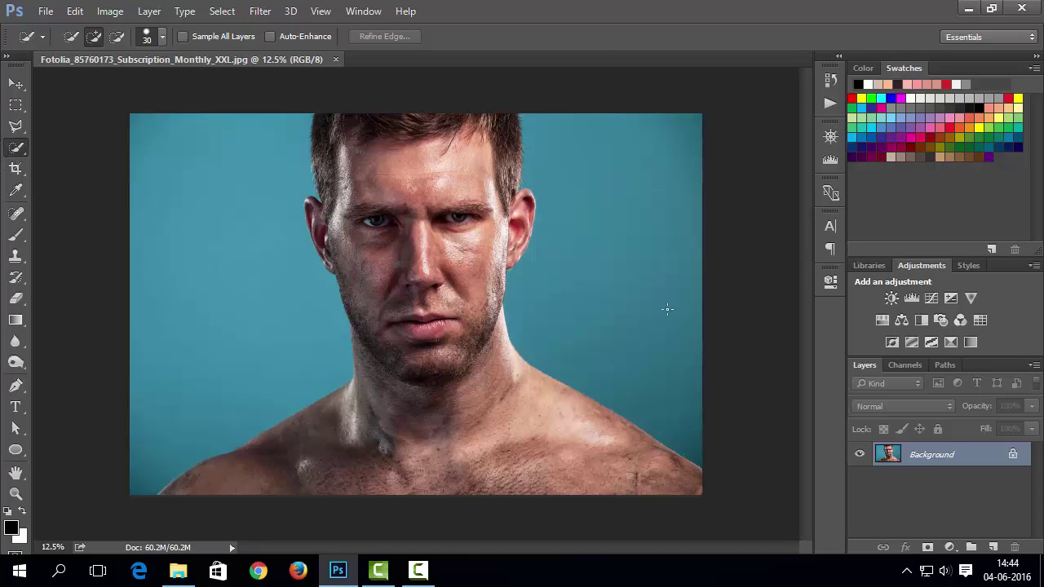
right_click(24, 152)
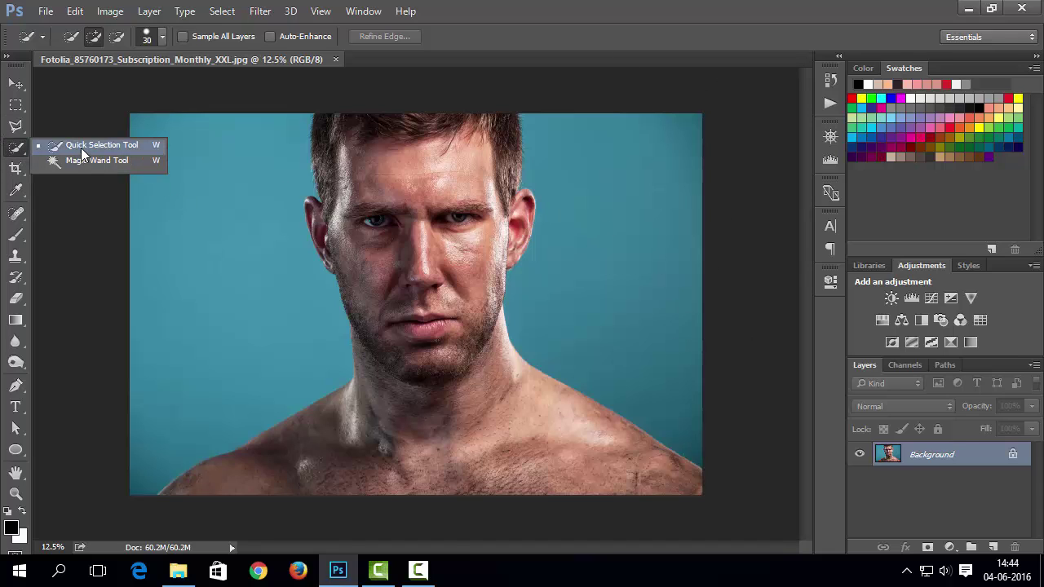
left_click(689, 6)
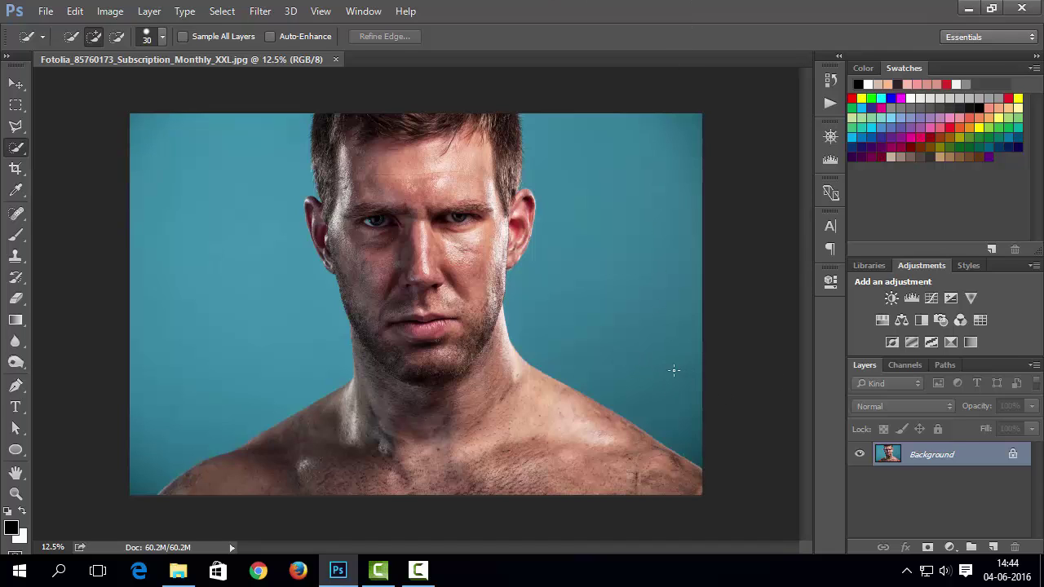
left_click_drag(672, 365, 642, 214)
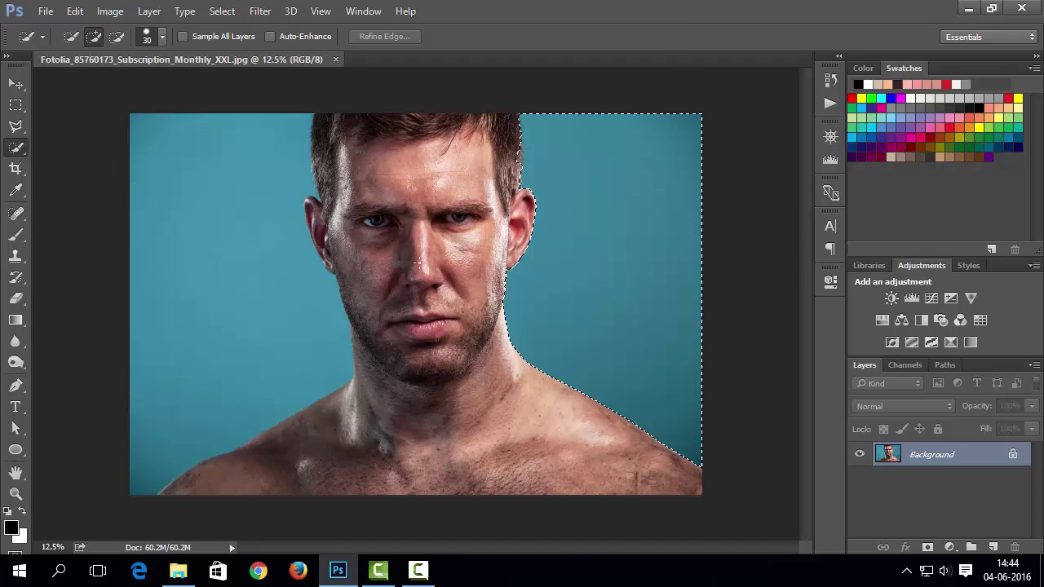
mouse_move(172, 394)
left_mouse_down()
mouse_move(188, 363)
mouse_move(228, 137)
left_mouse_up()
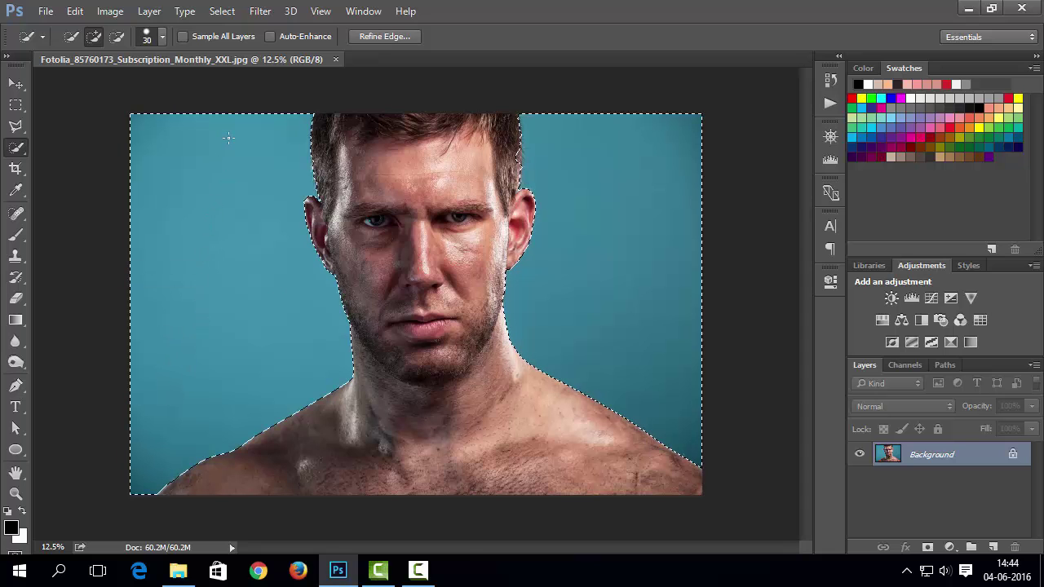
scroll(471, 148, "up", 5)
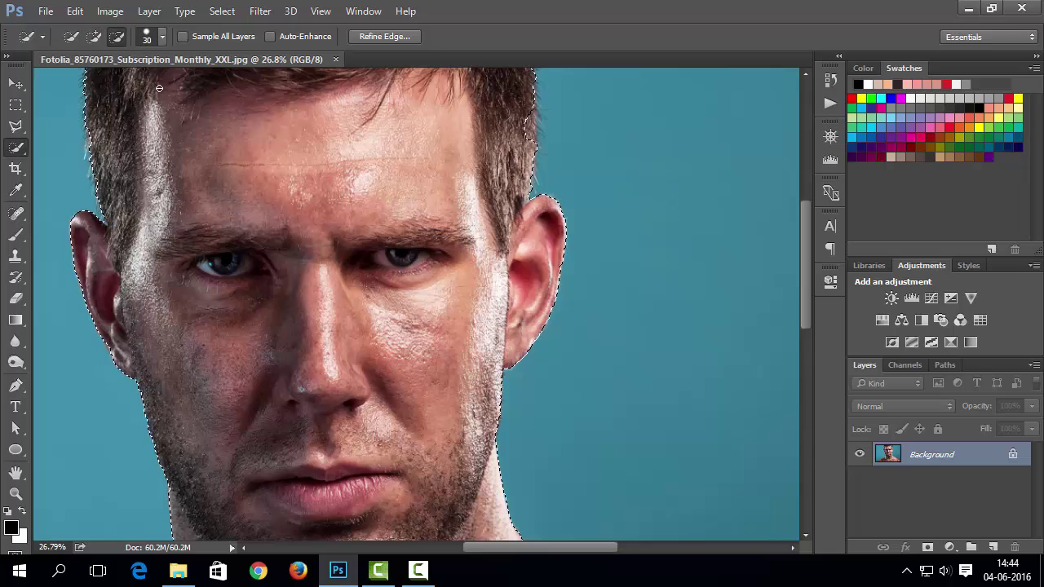
Alt-drag along the hair edge to subtract stray areas from the selection
left_click(71, 36)
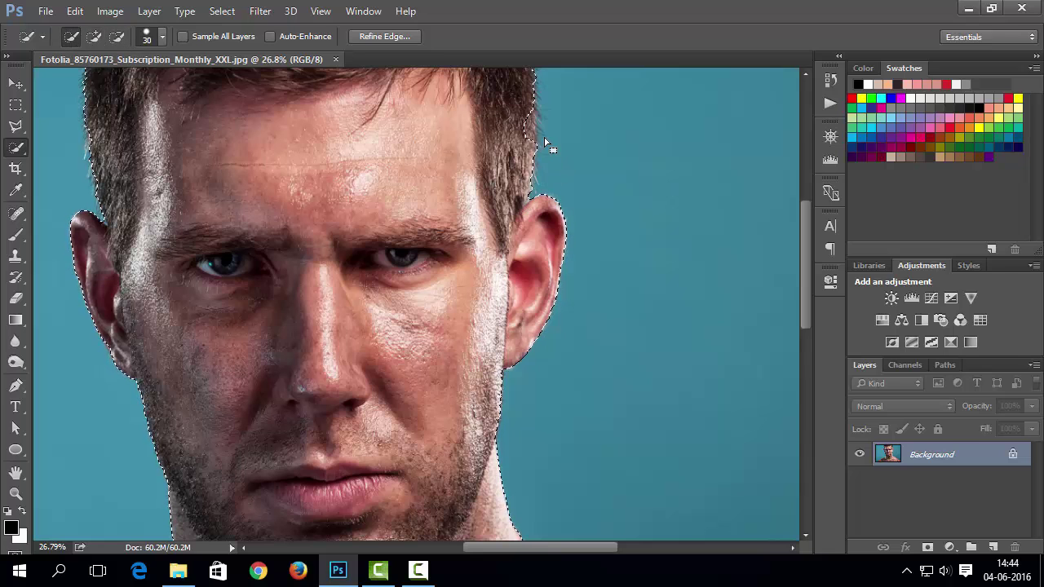
key("alt")
left_click_drag(529, 129, 528, 112)
scroll(514, 182, "down", 1)
key("alt")
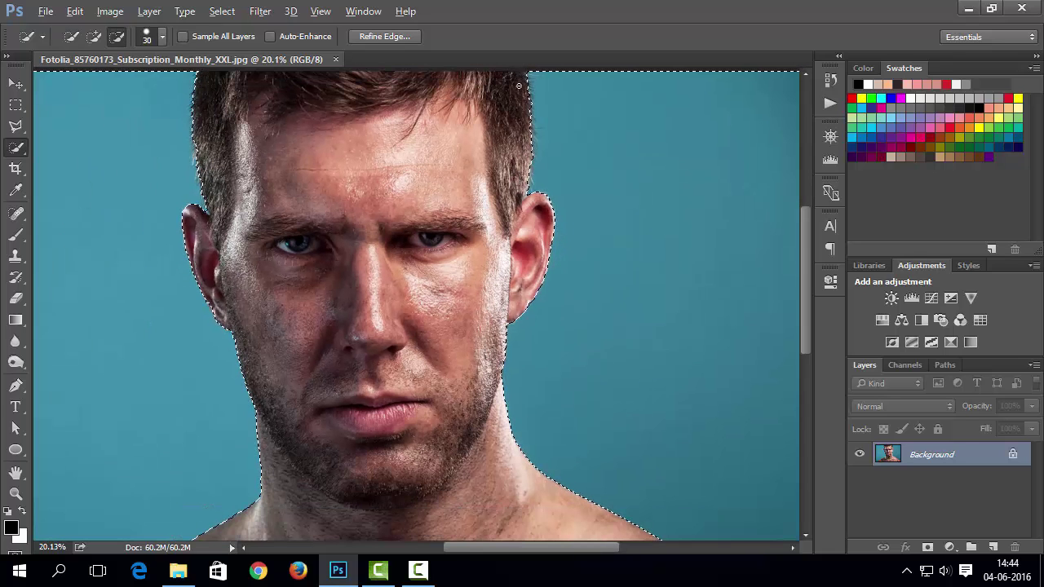
scroll(416, 306, "down", 1)
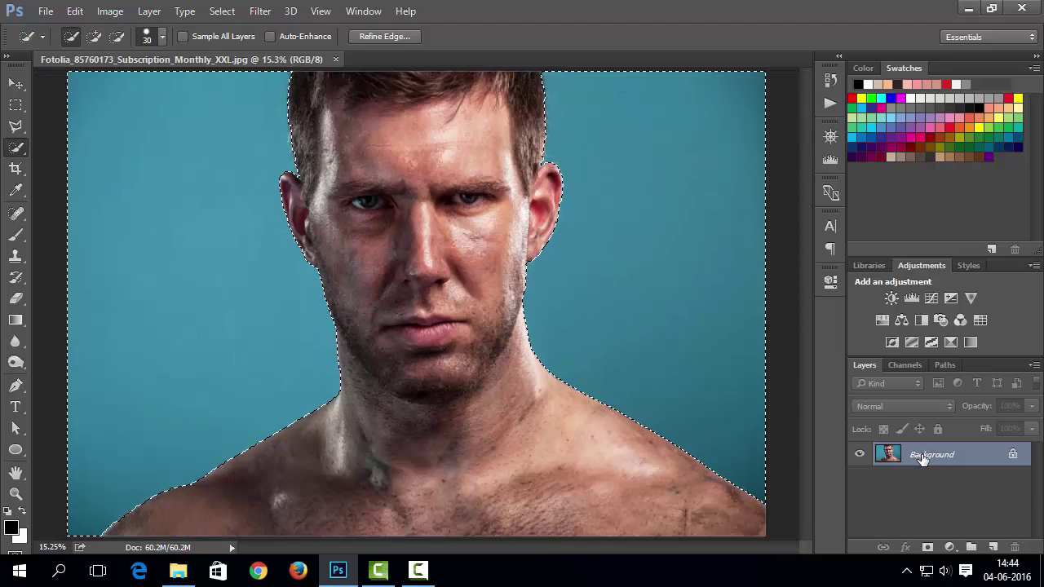
Duplicate the Background layer, add a layer mask to the copy, and hide the original
left_click_drag(944, 462, 993, 548)
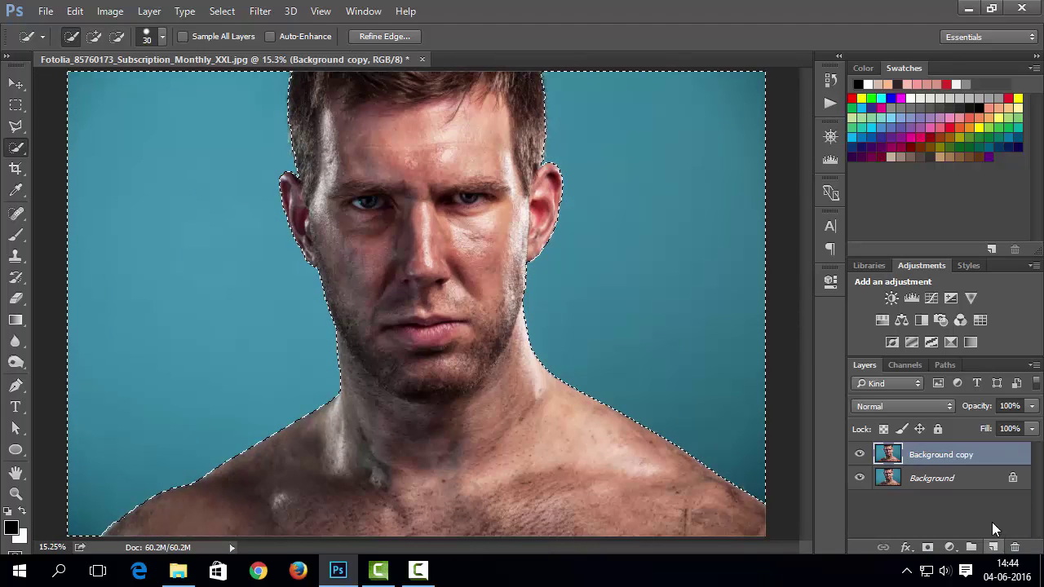
left_click(929, 547)
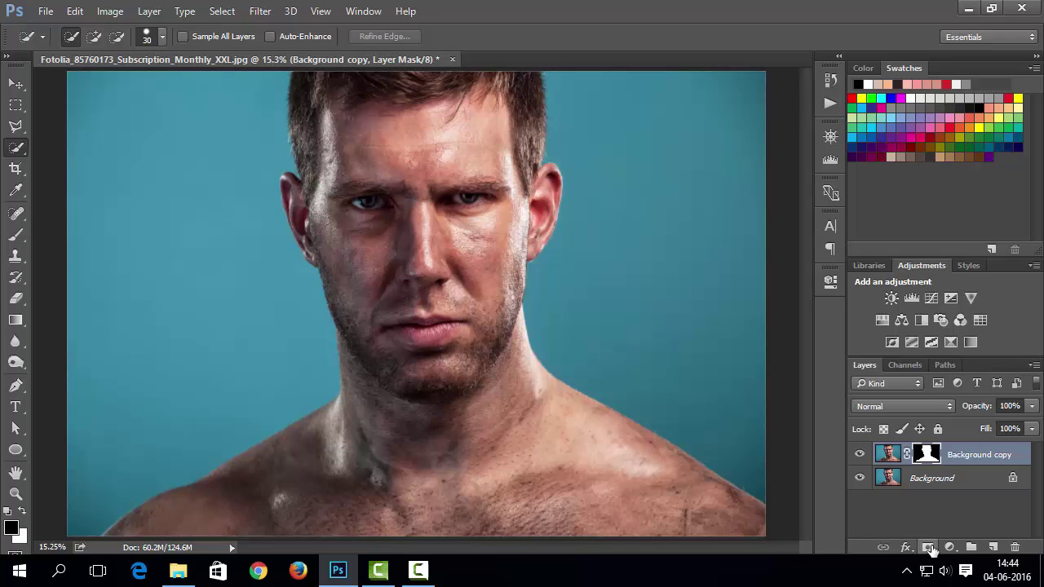
left_click(859, 478)
scroll(512, 75, "up", 5)
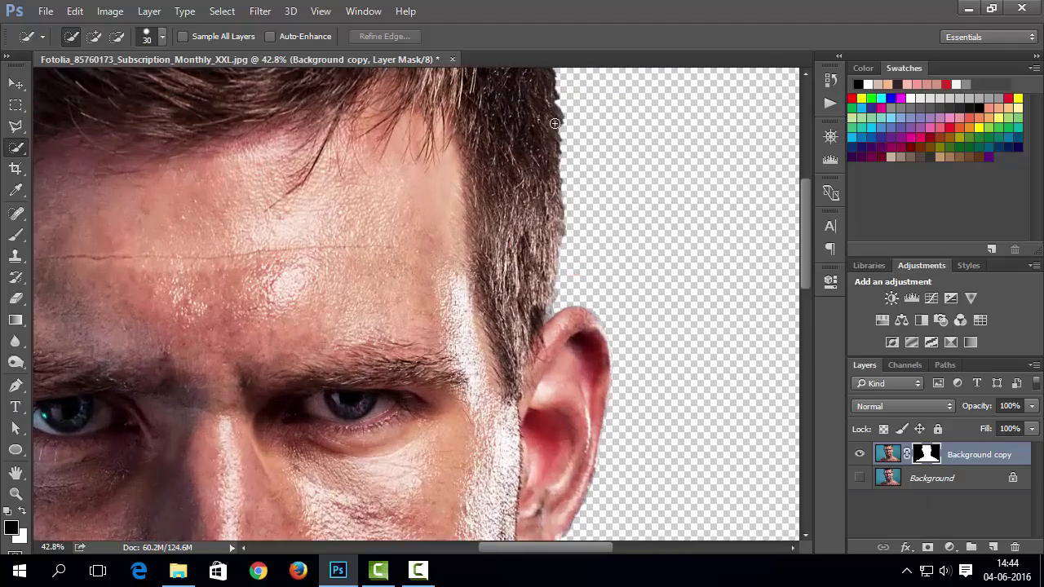
scroll(634, 289, "down", 3)
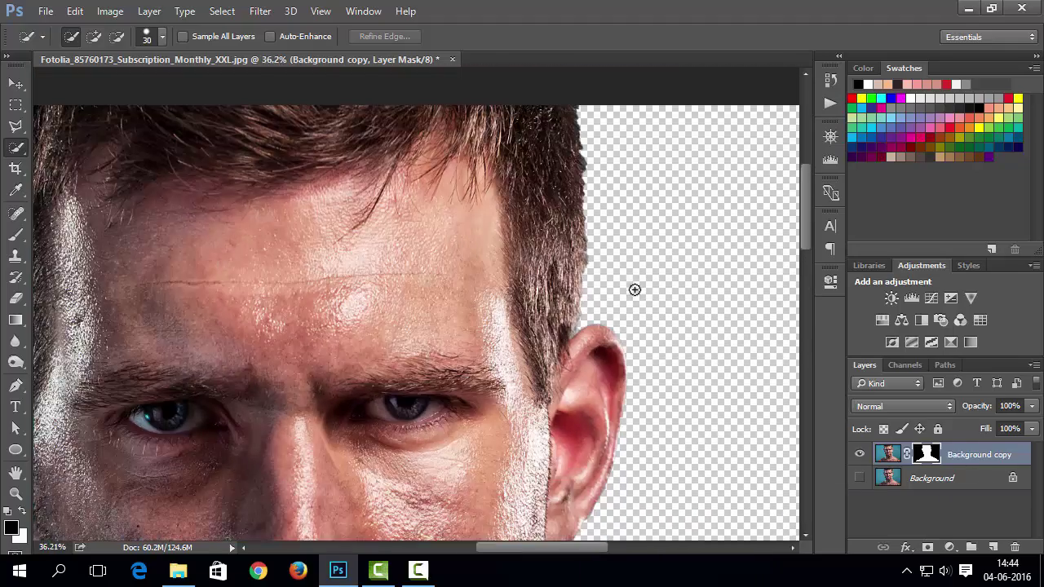
scroll(629, 158, "up", 3)
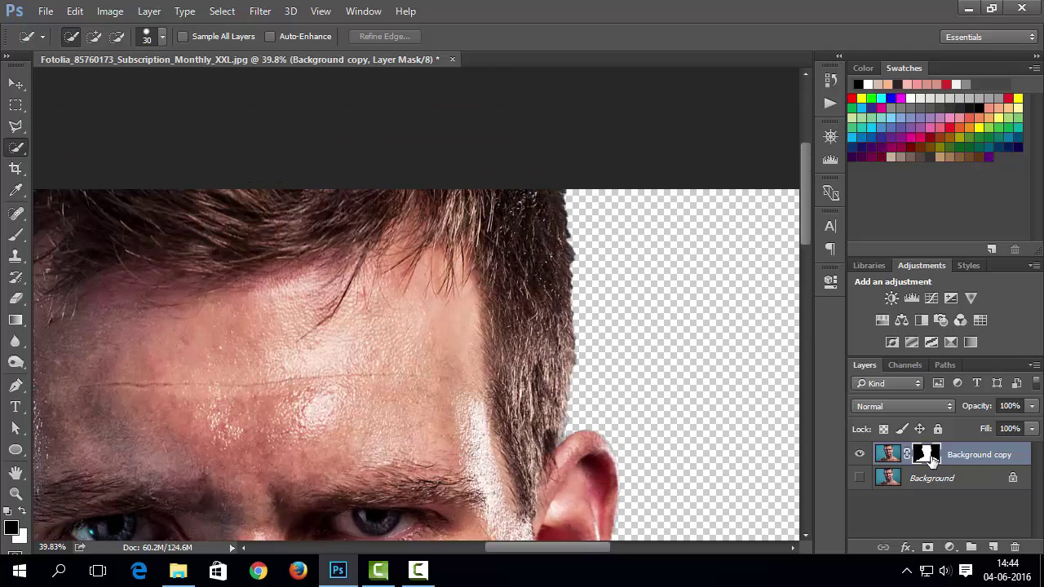
Open Refine Mask on the layer mask, enable Smart Radius, and set the radius to 9.6 px
right_click(933, 459)
left_click(918, 421)
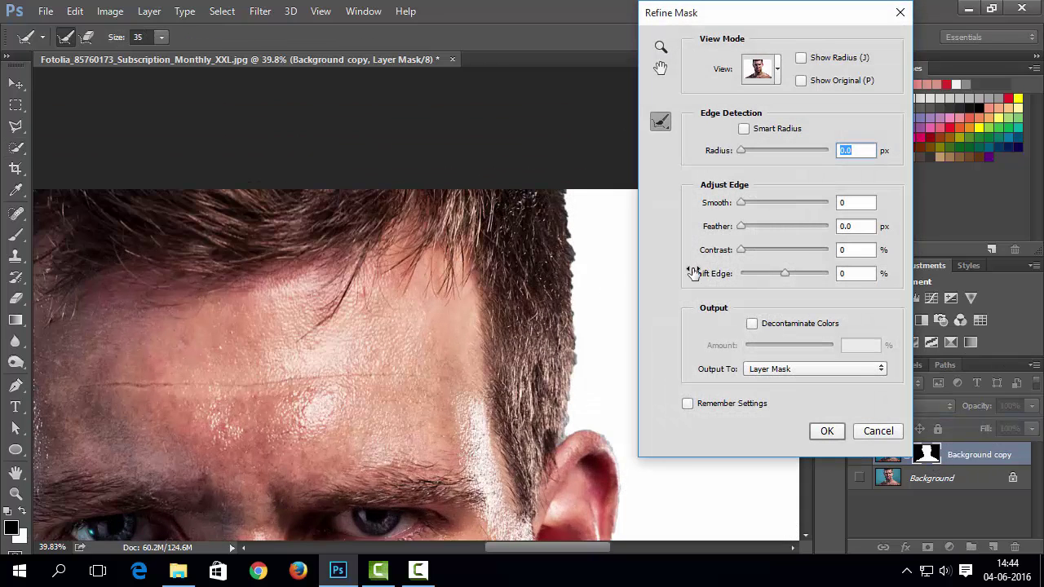
left_click(744, 129)
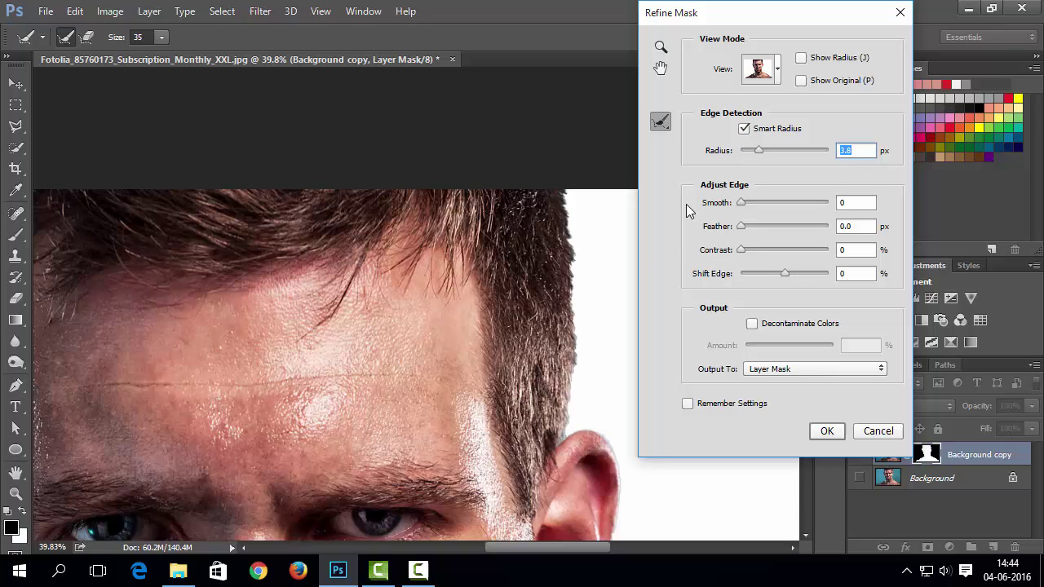
left_click(660, 46)
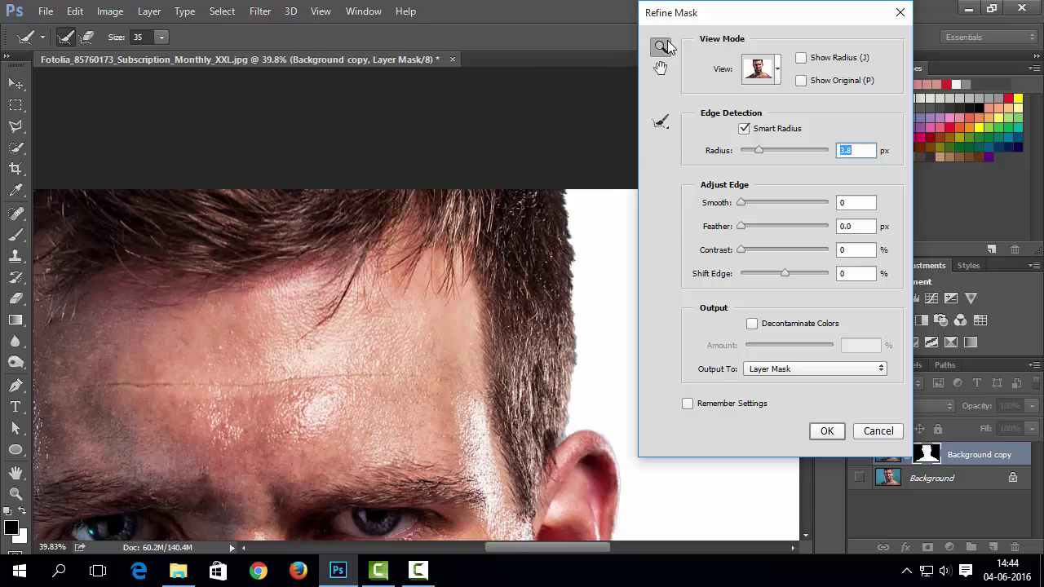
left_click(431, 378)
left_click(626, 324)
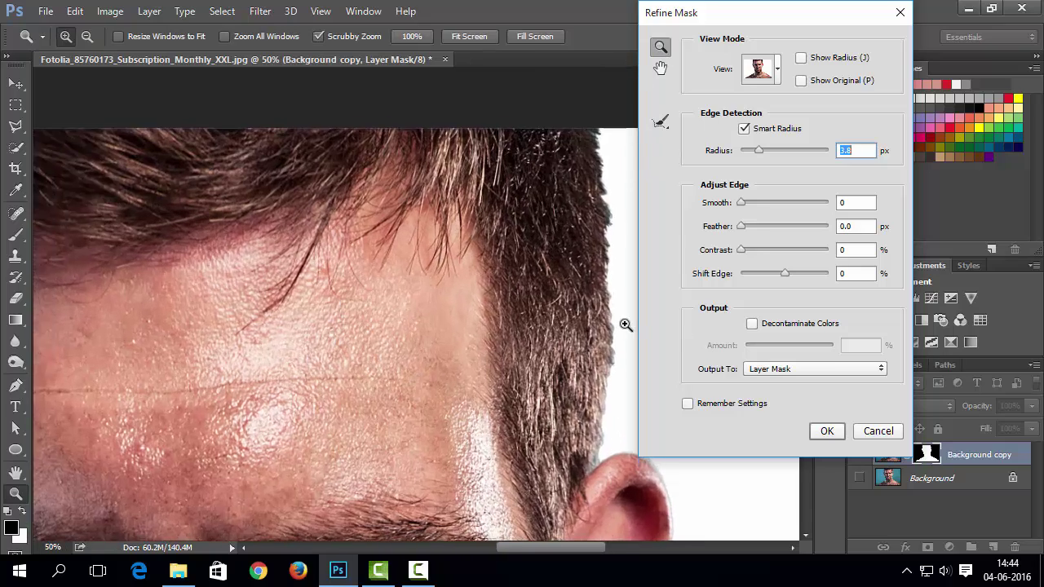
left_click(793, 151)
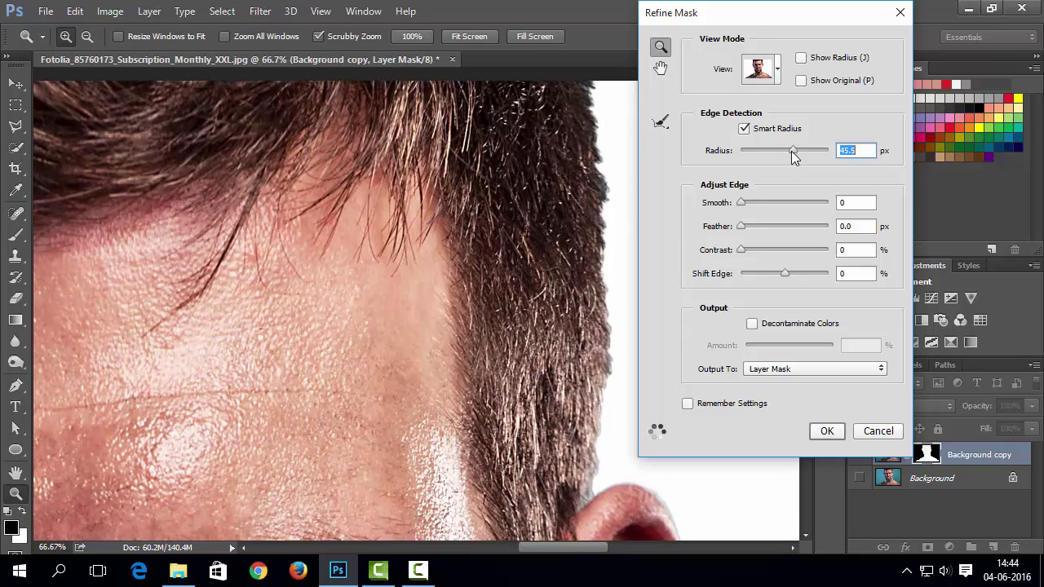
left_click(775, 151)
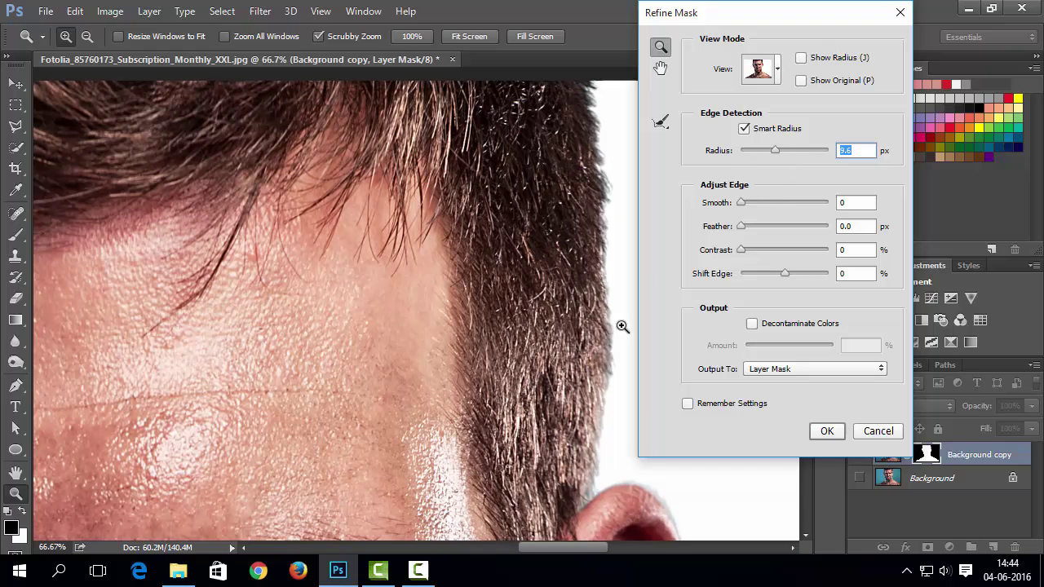
left_click(661, 68)
Refine the mask edge along the ear's rim at radius 5.1, erasing and repainting the refinement
left_click_drag(513, 368, 573, 462)
left_click(661, 121)
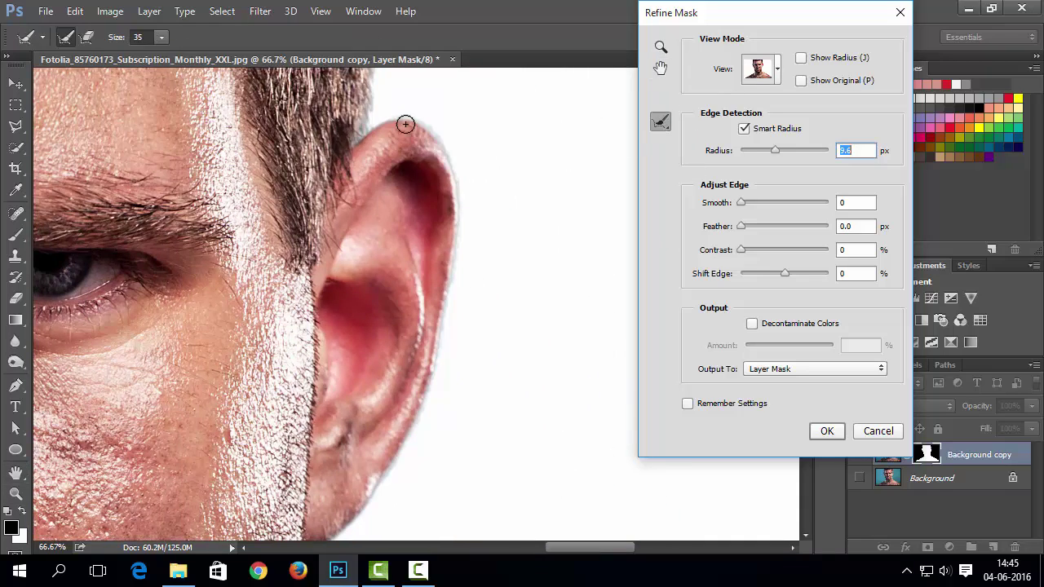
mouse_move(376, 139)
left_mouse_down()
mouse_move(408, 120)
mouse_move(433, 128)
mouse_move(460, 210)
mouse_move(431, 380)
mouse_move(370, 491)
left_mouse_up()
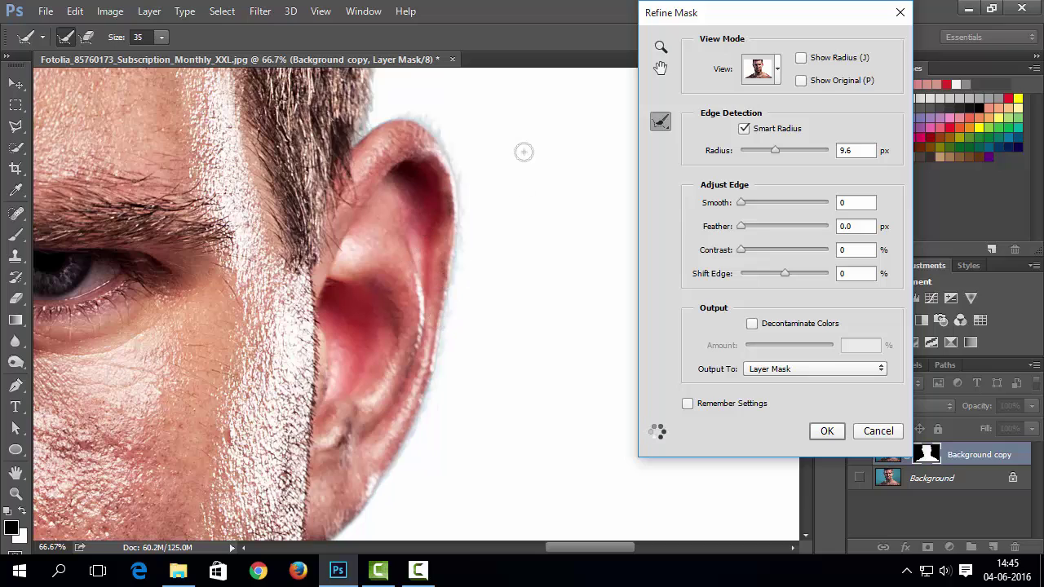
left_click(764, 152)
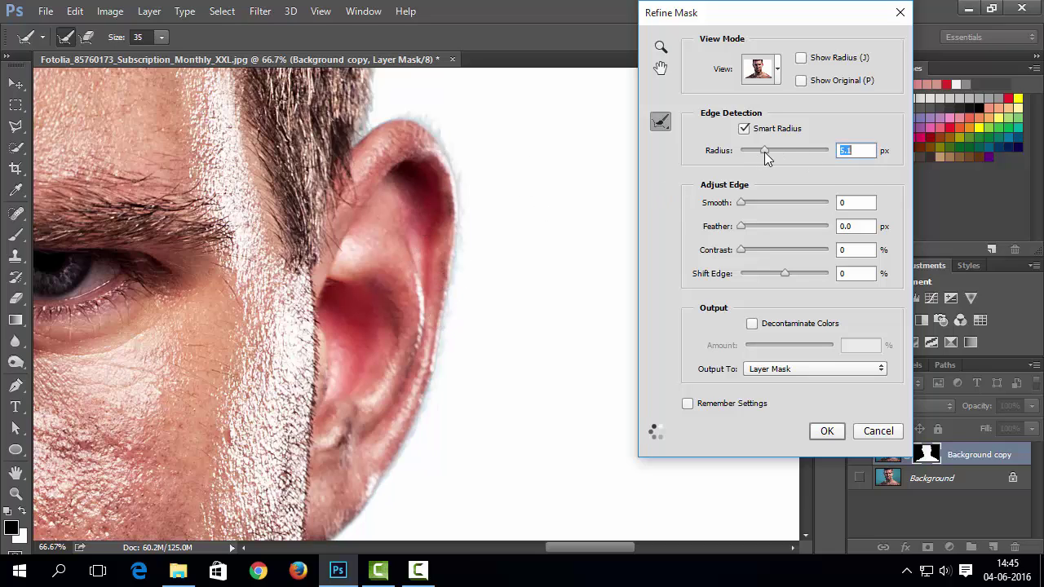
left_click(663, 124)
left_click(710, 136)
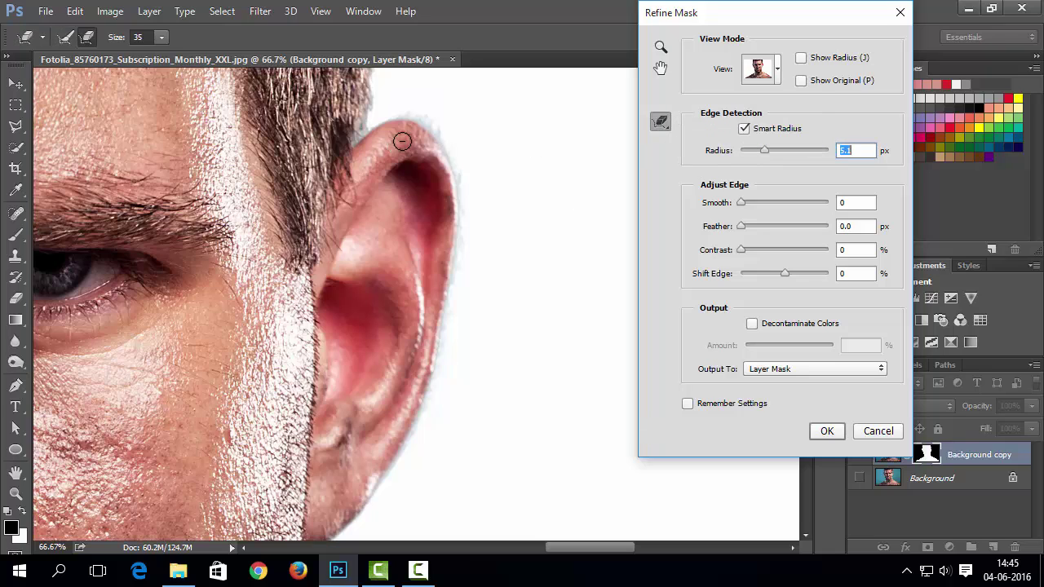
mouse_move(448, 178)
left_mouse_down()
mouse_move(457, 258)
mouse_move(478, 185)
mouse_move(424, 117)
mouse_move(408, 113)
mouse_move(438, 133)
mouse_move(464, 226)
mouse_move(443, 334)
mouse_move(390, 476)
mouse_move(350, 517)
left_mouse_up()
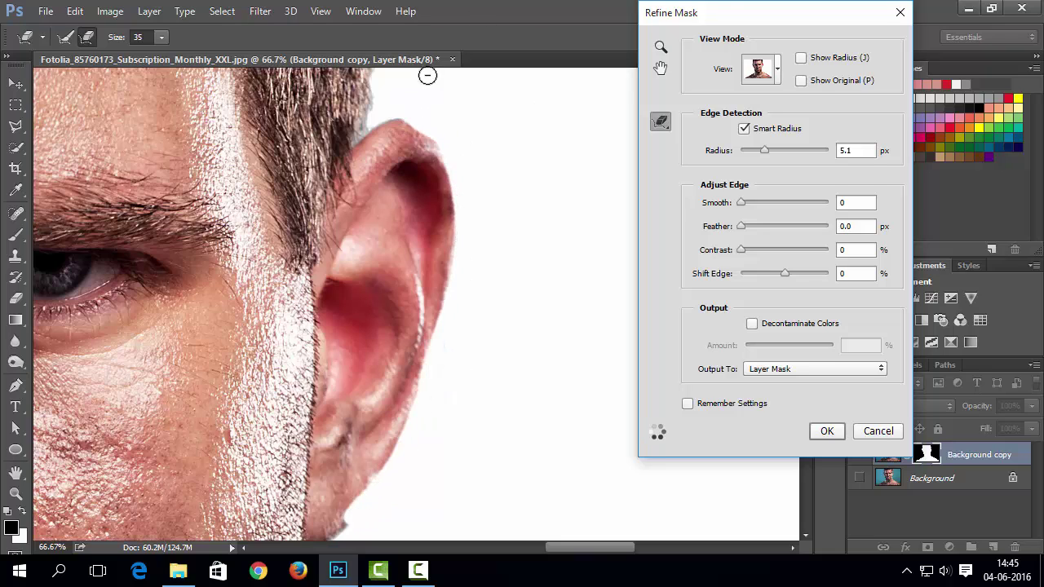
left_click(661, 122)
left_click(716, 126)
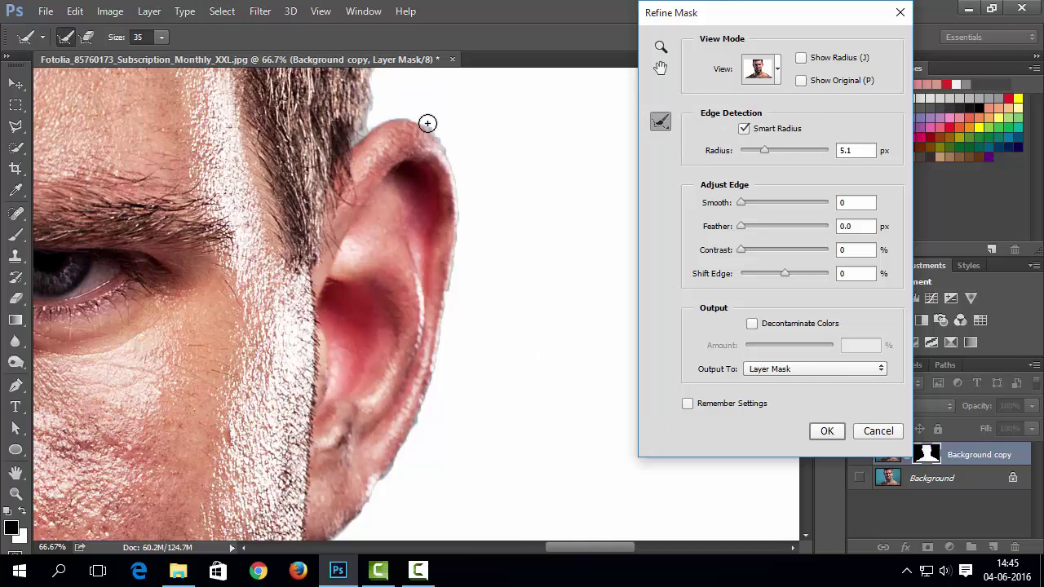
mouse_move(404, 125)
left_mouse_down()
mouse_move(443, 164)
mouse_move(446, 260)
mouse_move(425, 366)
mouse_move(382, 471)
mouse_move(322, 539)
left_mouse_up()
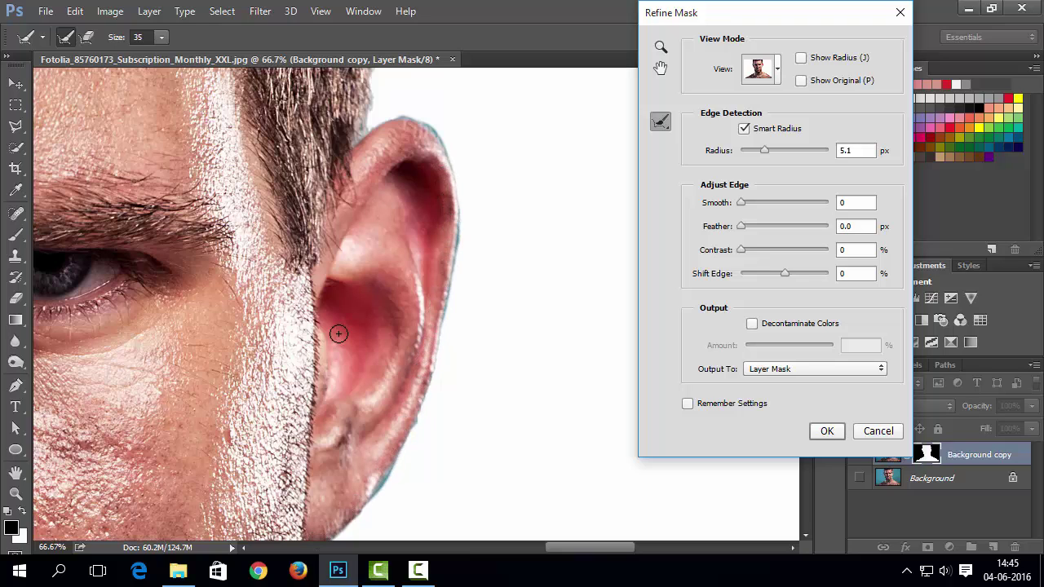
Paint edge refinement down the hairline with the Refine Radius tool
left_click(661, 68)
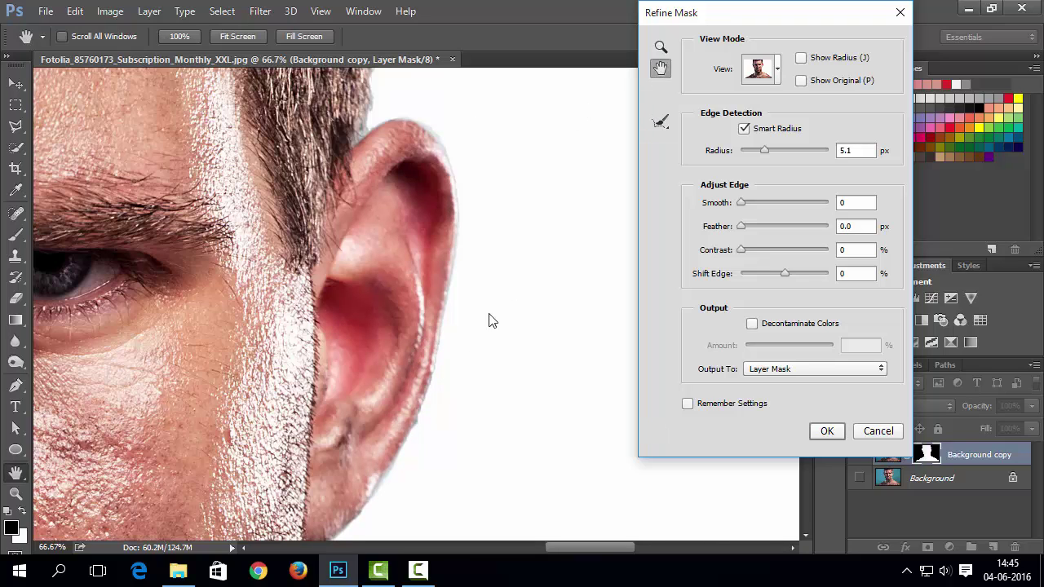
scroll(489, 319, "down", 5)
scroll(403, 380, "down", 10)
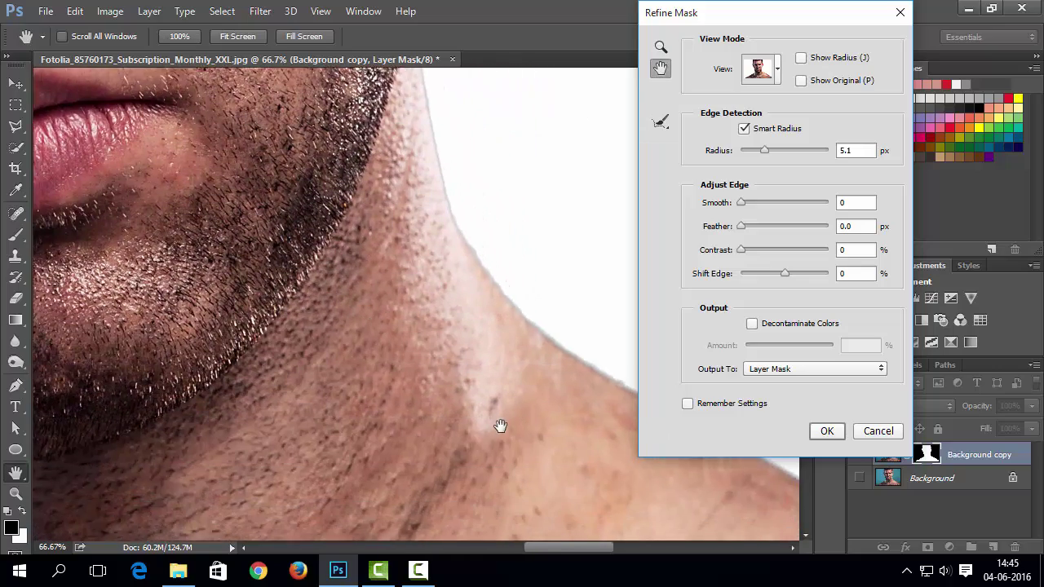
scroll(315, 366, "right", 3)
scroll(567, 373, "down", 5)
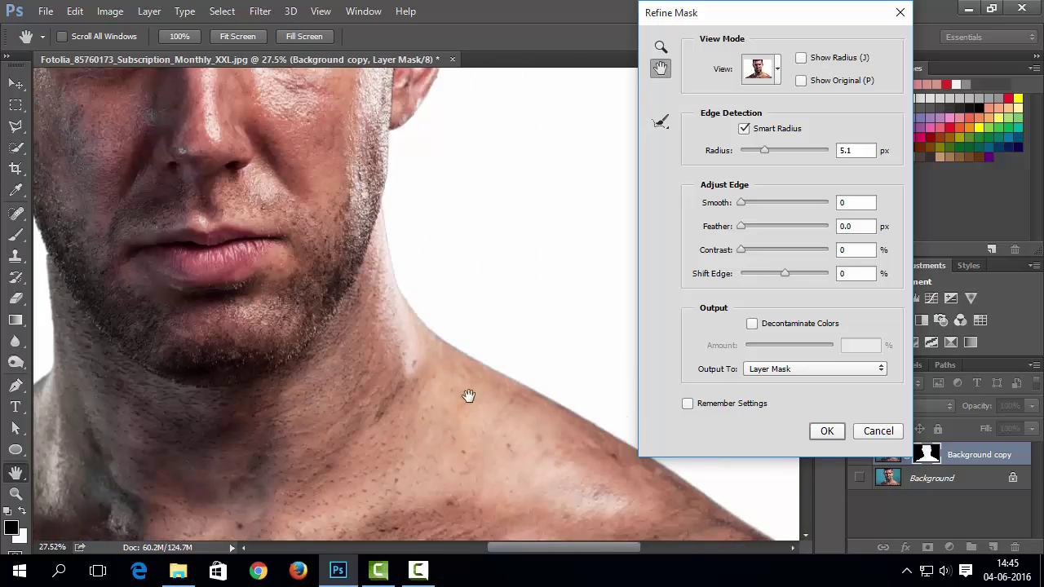
scroll(303, 130, "up", 4)
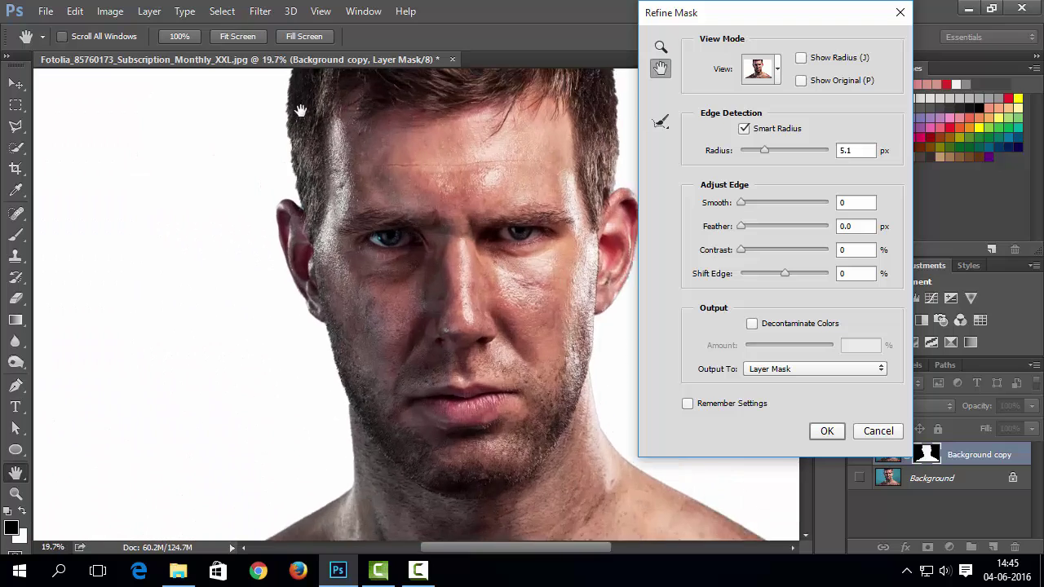
scroll(312, 139, "up", 2)
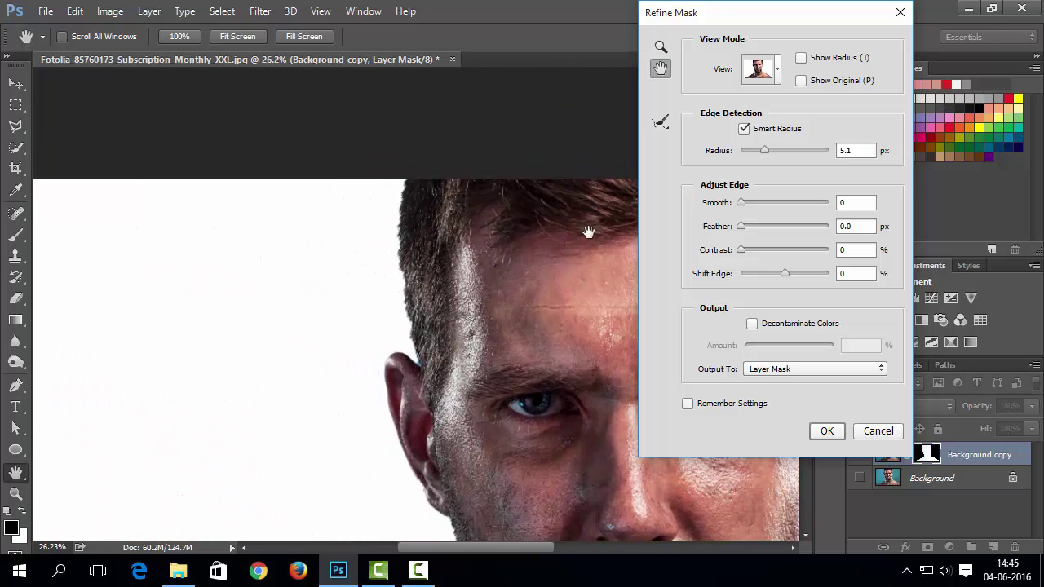
scroll(441, 343, "up", 2)
scroll(474, 324, "up", 2)
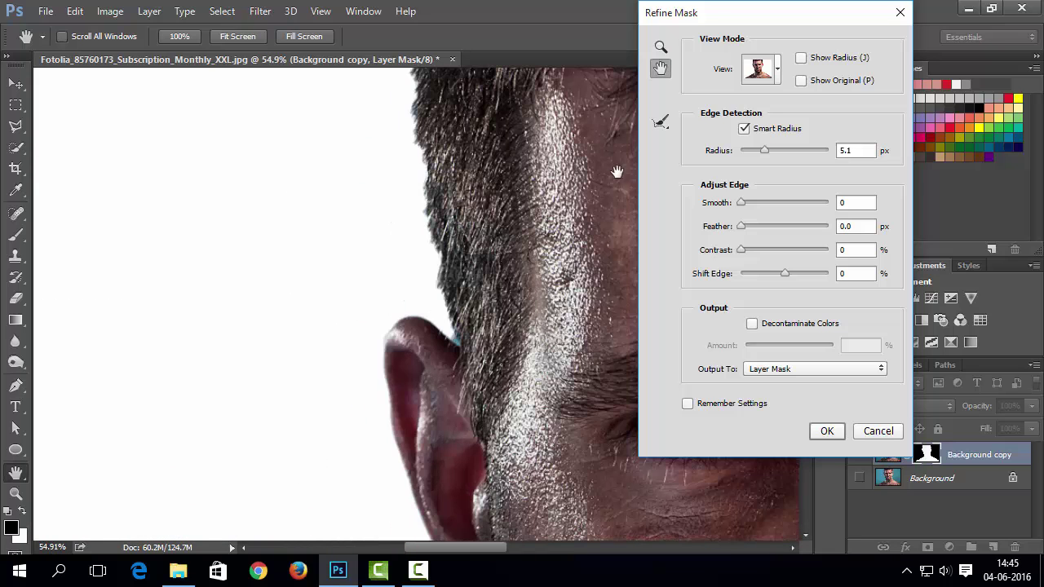
left_click(660, 122)
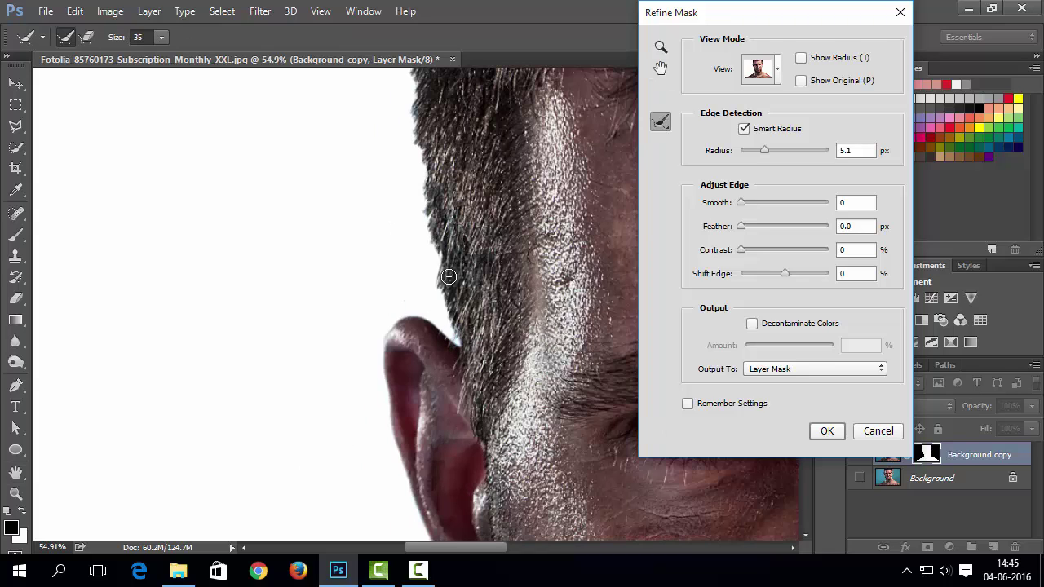
left_click_drag(419, 162, 451, 321)
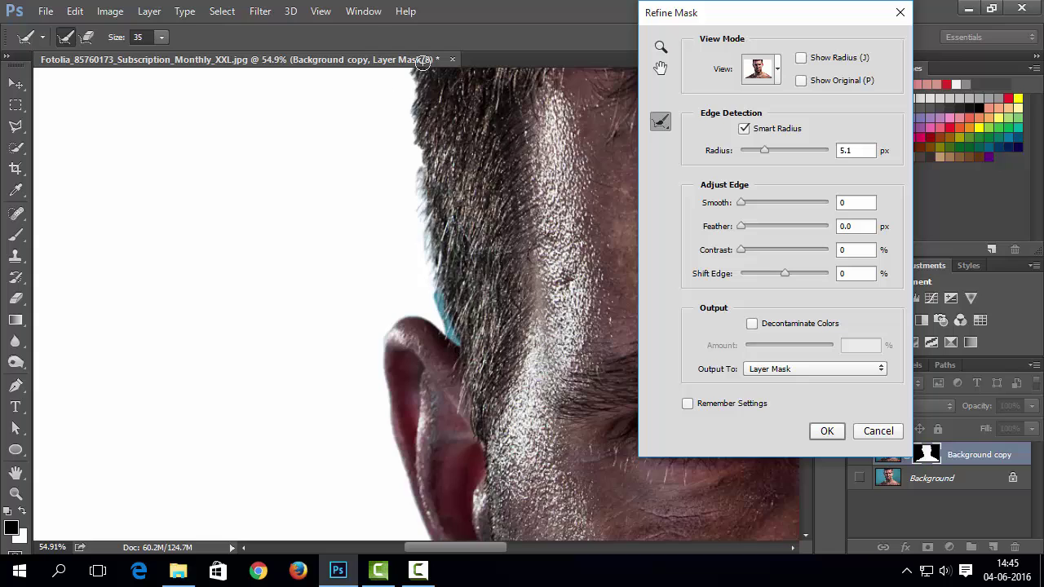
scroll(452, 326, "down", 3)
scroll(455, 169, "up", 1)
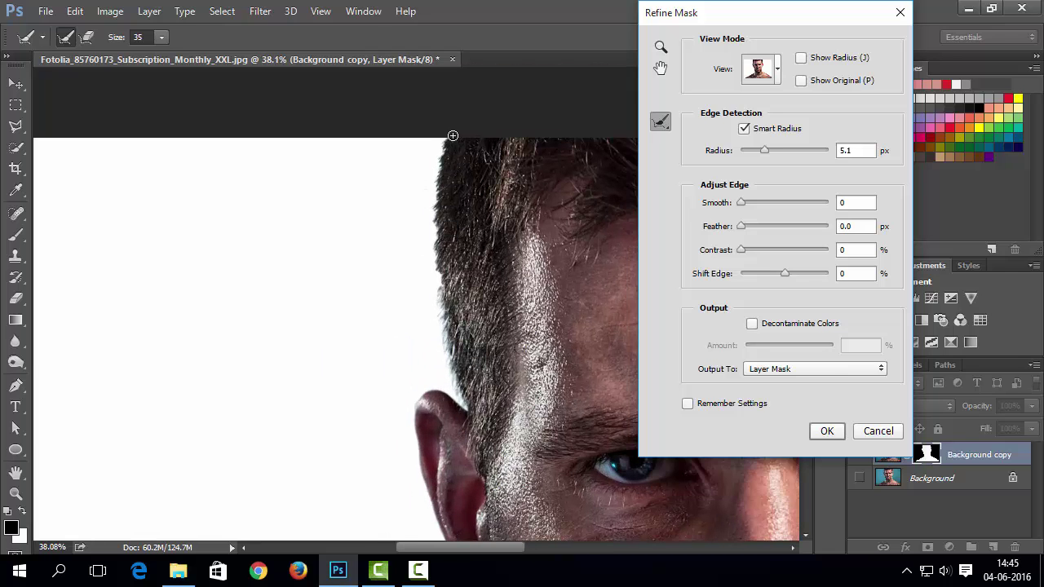
mouse_move(450, 135)
left_mouse_down()
mouse_move(432, 227)
mouse_move(449, 316)
left_mouse_up()
Refine the mask edge along the jaw
scroll(483, 447, "down", 2)
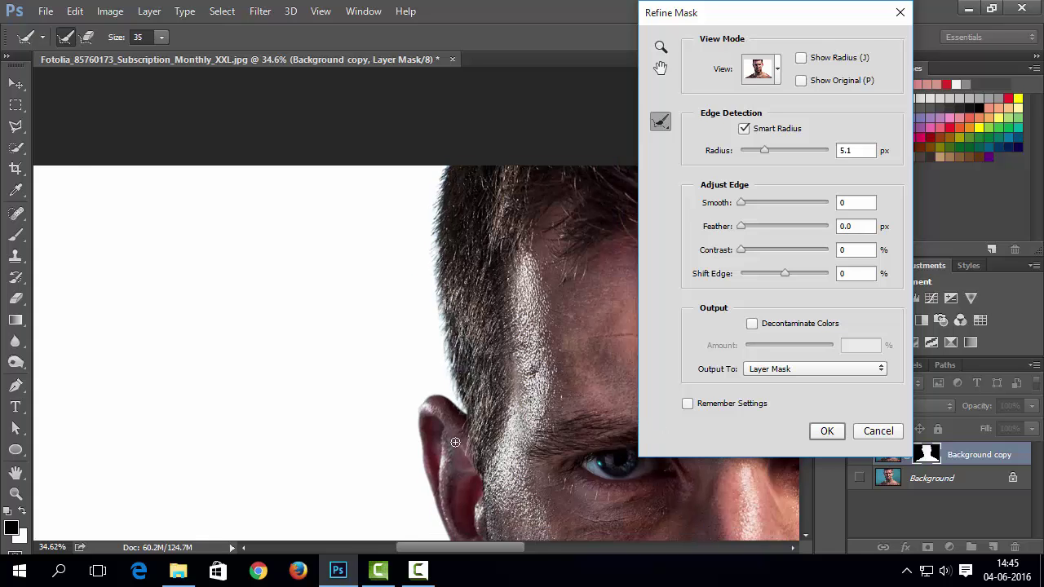
scroll(299, 280, "up", 2)
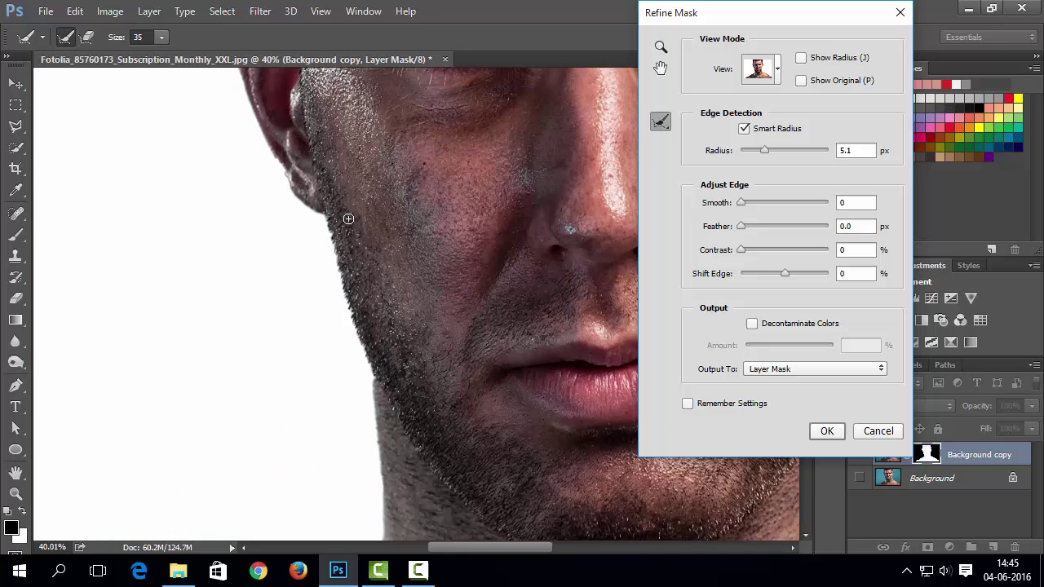
left_click_drag(335, 232, 342, 269)
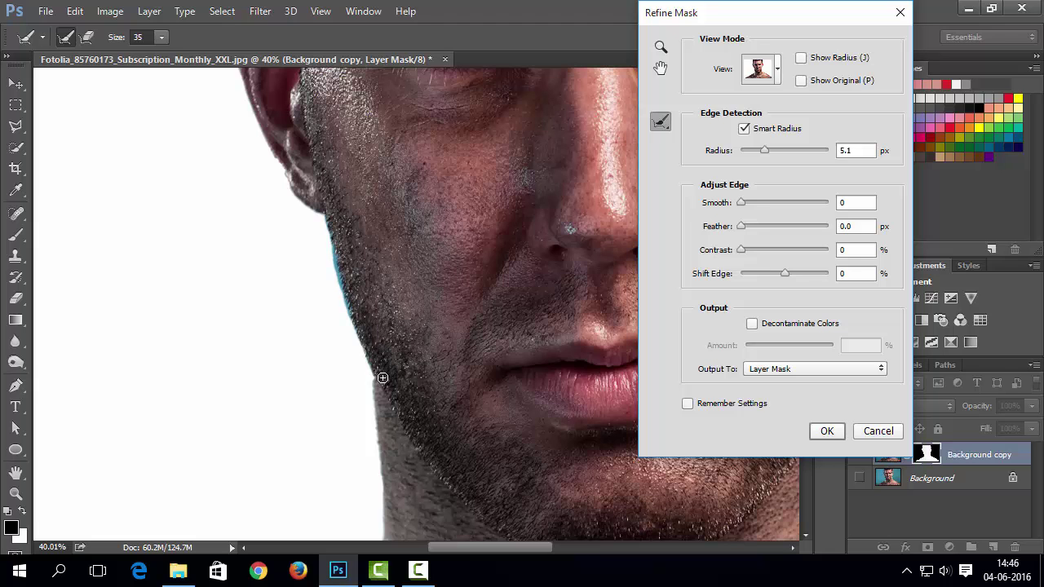
scroll(382, 391, "down", 2)
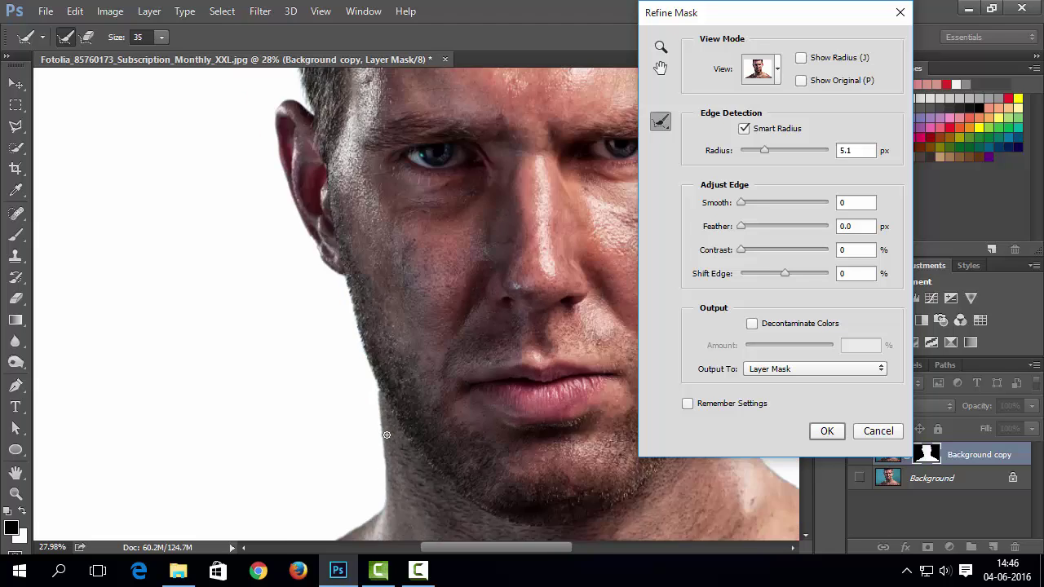
scroll(400, 387, "up", 2)
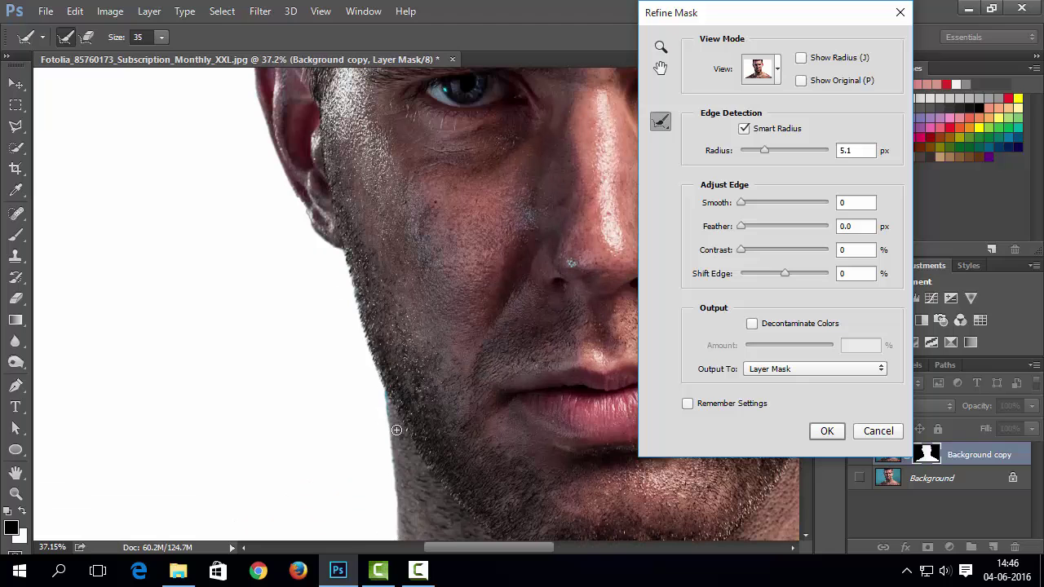
scroll(391, 397, "down", 4)
scroll(301, 533, "down", 1)
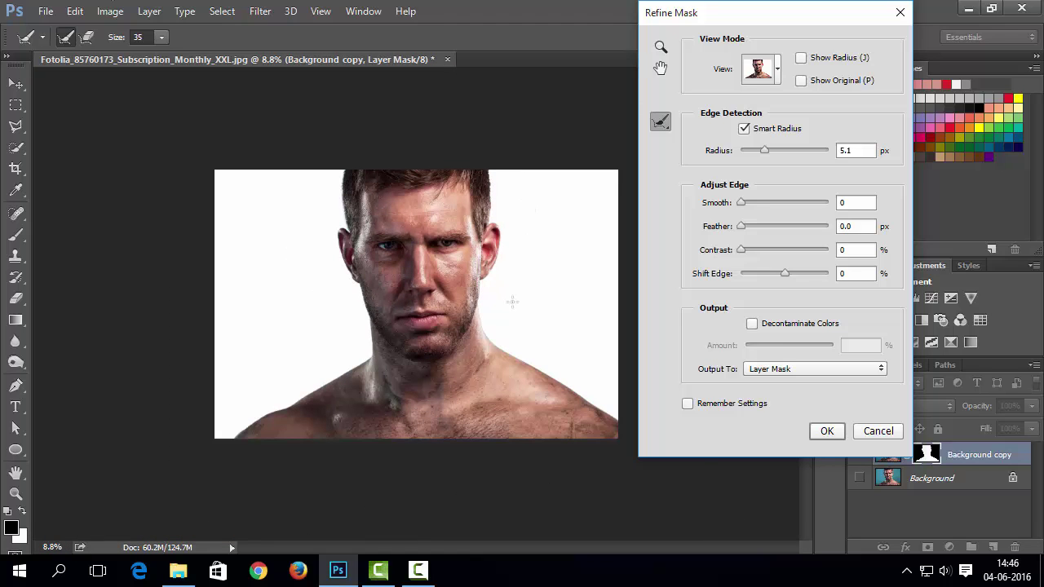
scroll(513, 302, "up", 1)
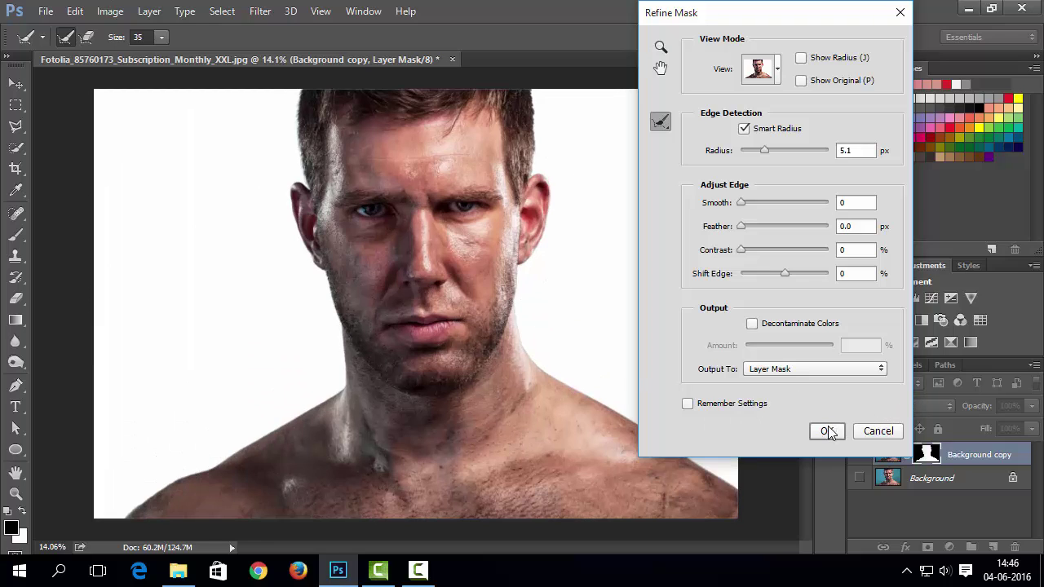
Output with Decontaminate Colors to a new masked layer, then drag the sky photo in from Downloads
left_click(752, 324)
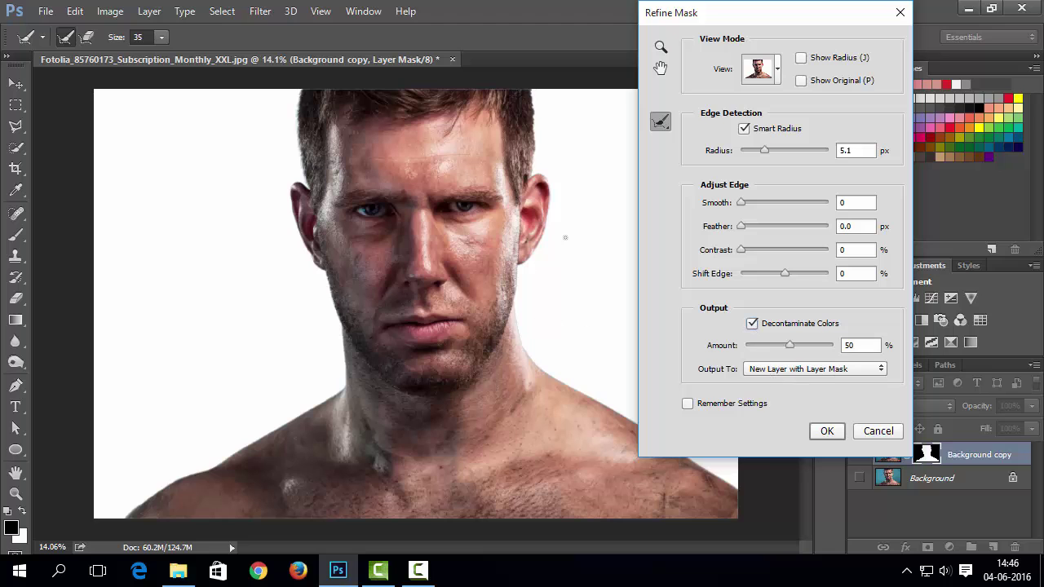
left_click(827, 431)
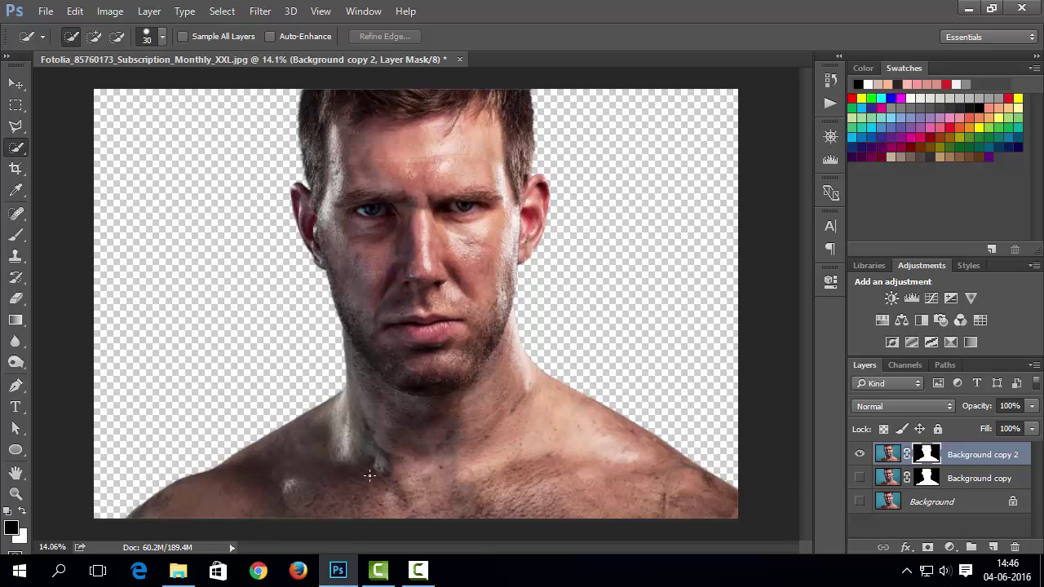
left_click(178, 570)
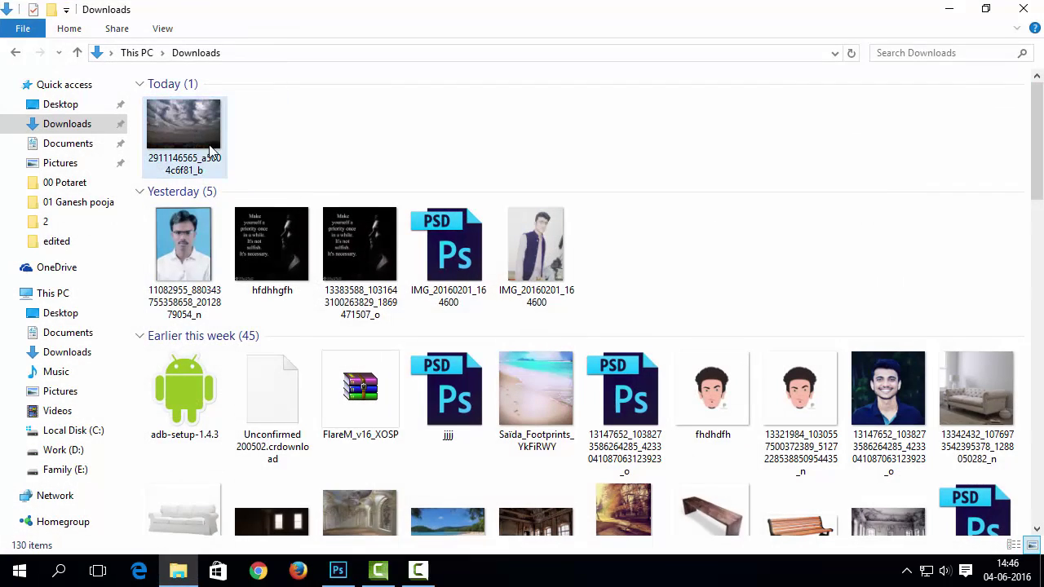
left_click_drag(210, 149, 604, 355)
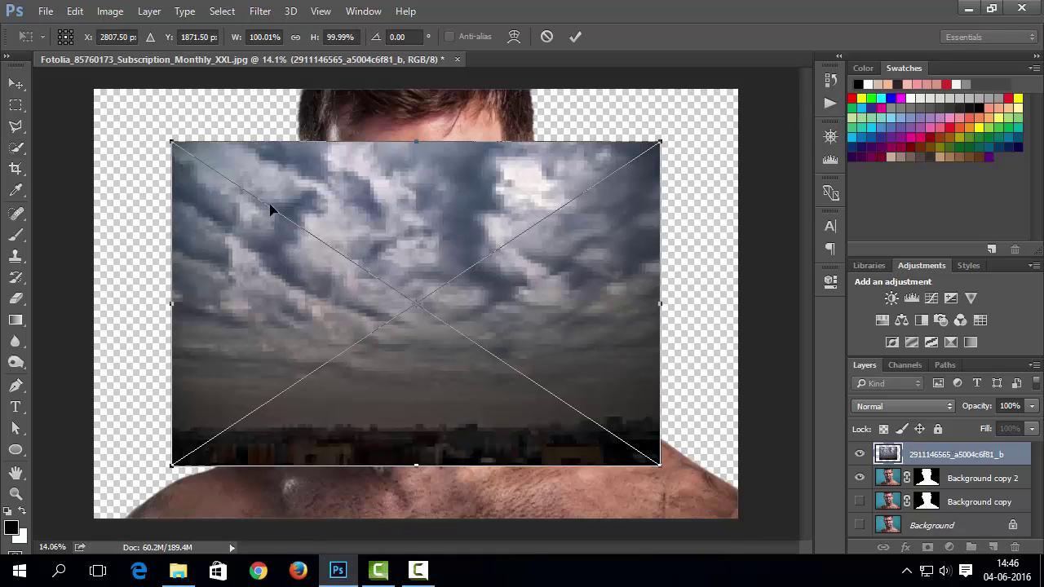
Enlarge the placed sky photo to cover the whole canvas and commit the transform
left_click_drag(293, 236, 194, 172)
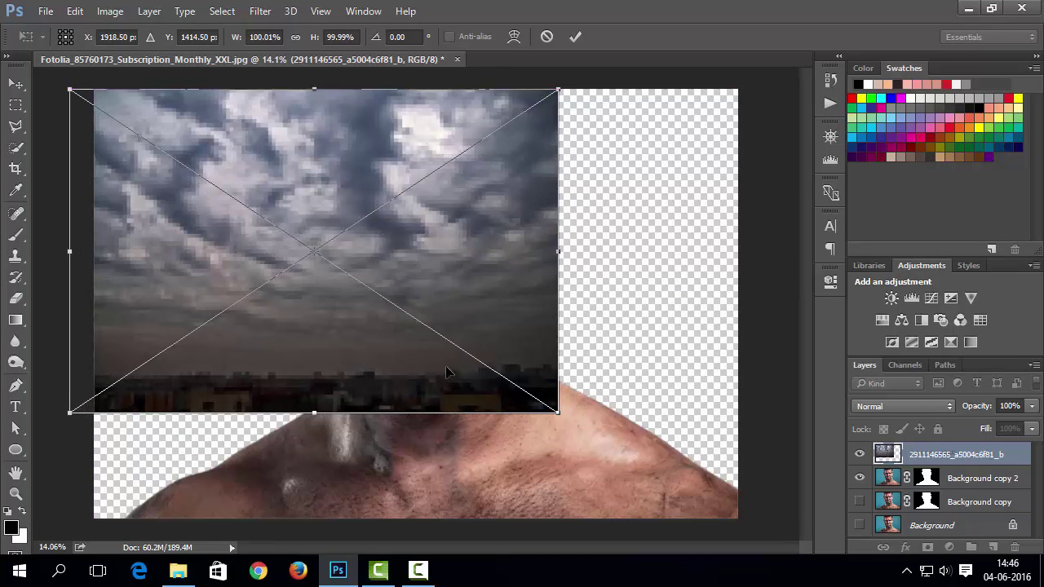
scroll(457, 390, "down", 2)
scroll(457, 391, "down", 1)
left_click_drag(481, 357, 640, 454)
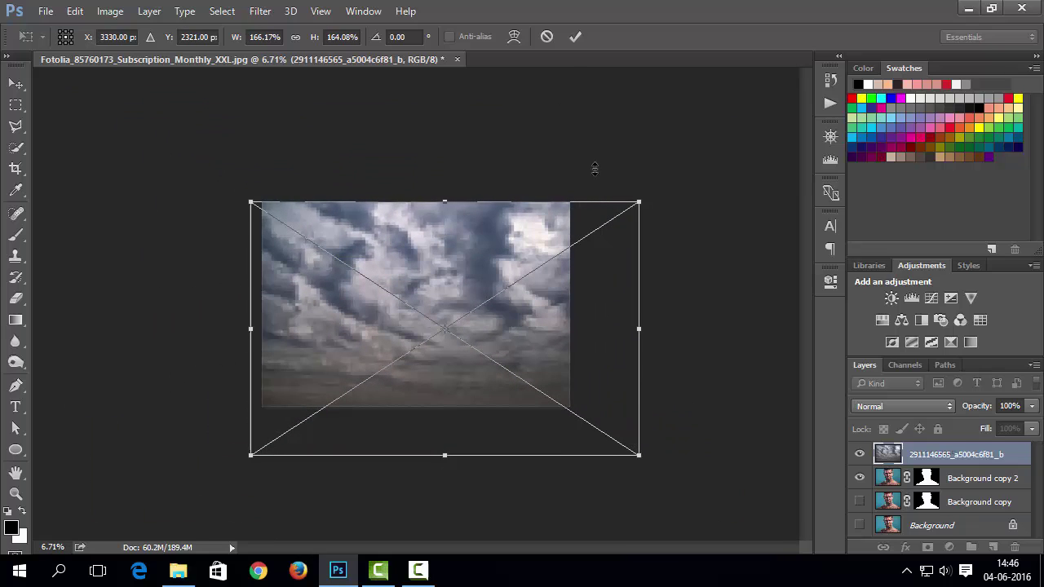
left_click(576, 39)
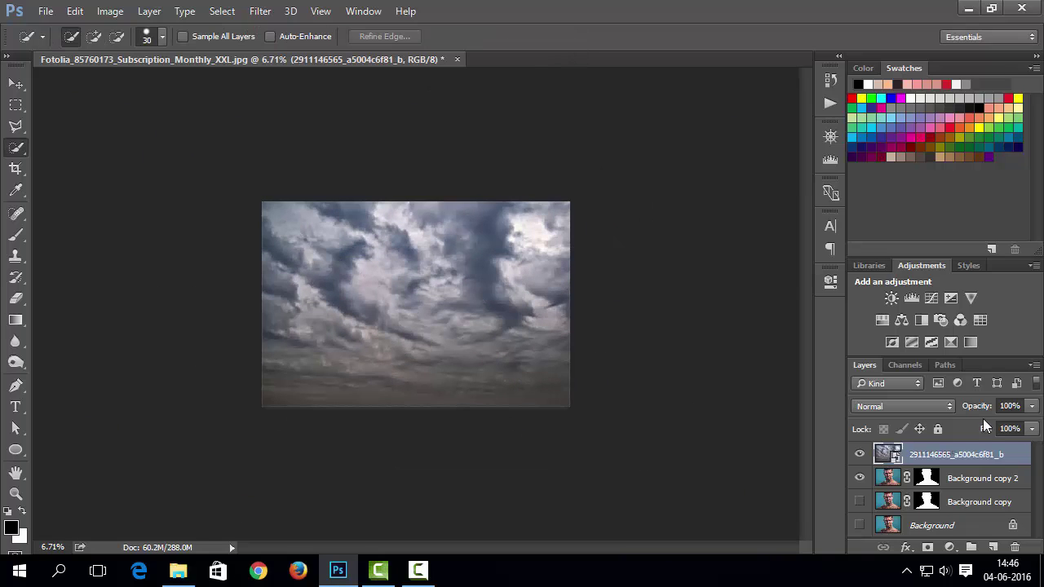
Move the sky layer beneath Background copy 2 and align its top with the canvas
left_click_drag(947, 454, 932, 493)
key("ctrl+plus")
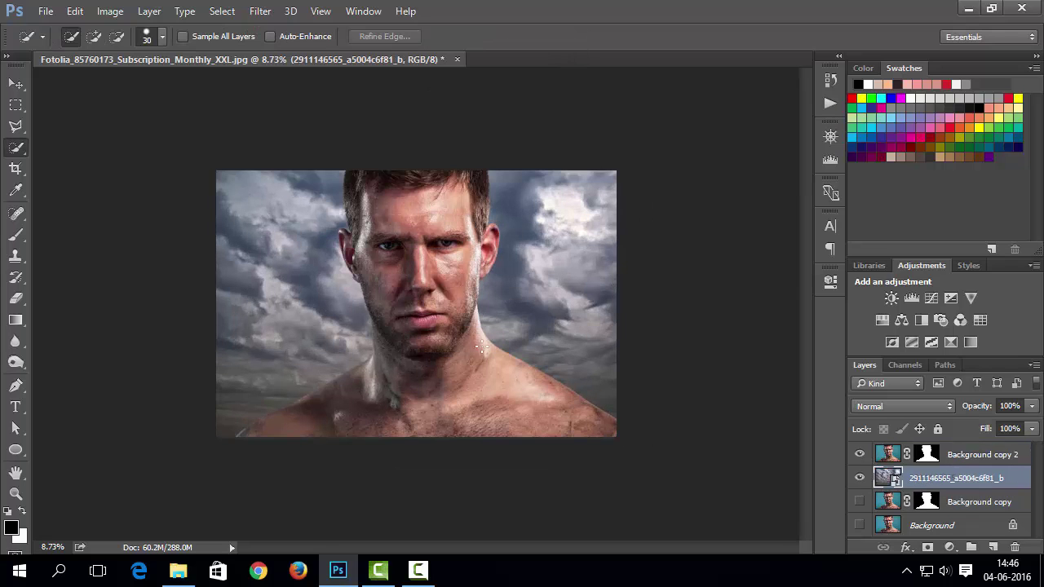
left_click(16, 84)
left_click_drag(499, 377, 558, 390)
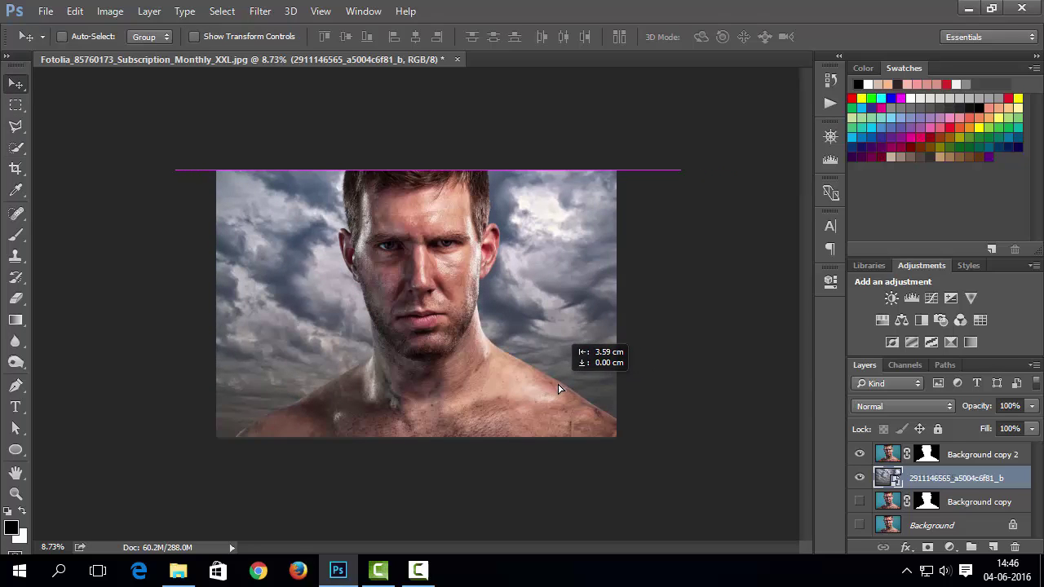
left_click_drag(559, 390, 560, 392)
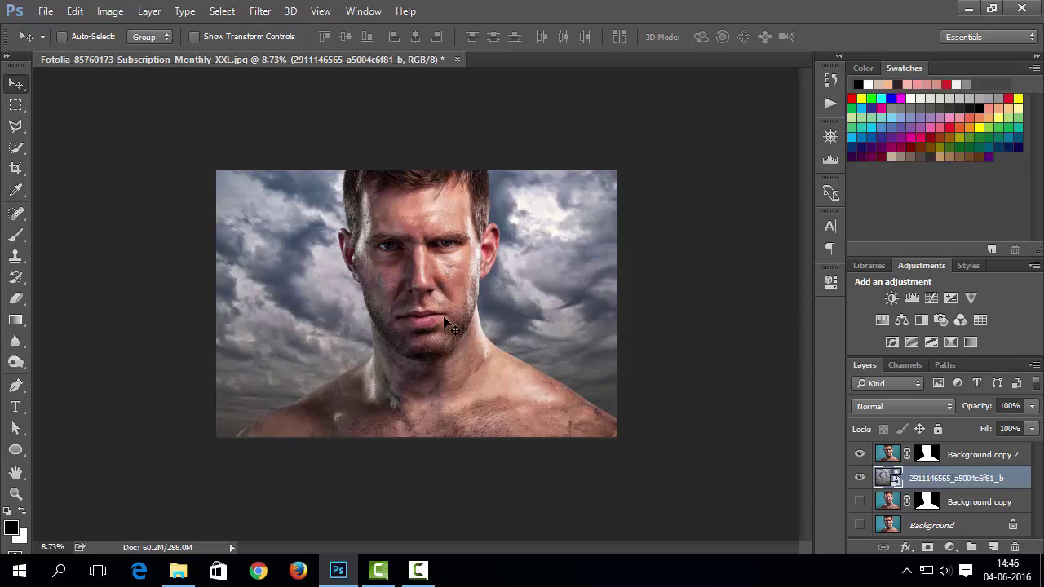
scroll(558, 403, "up", 1)
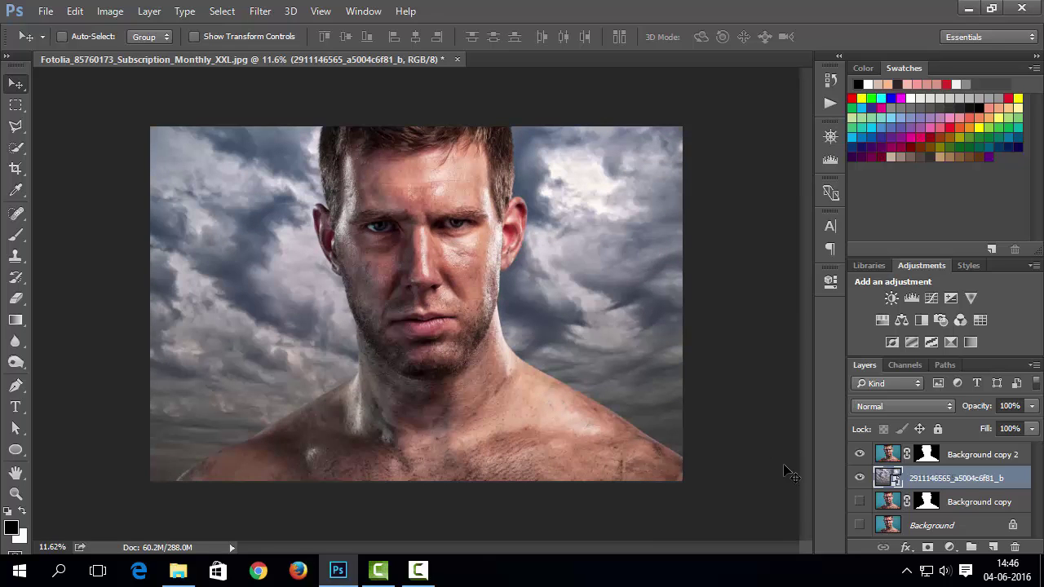
Add a Vibrance adjustment above Background copy 2 with Vibrance -50 and Saturation -46
left_click(881, 458)
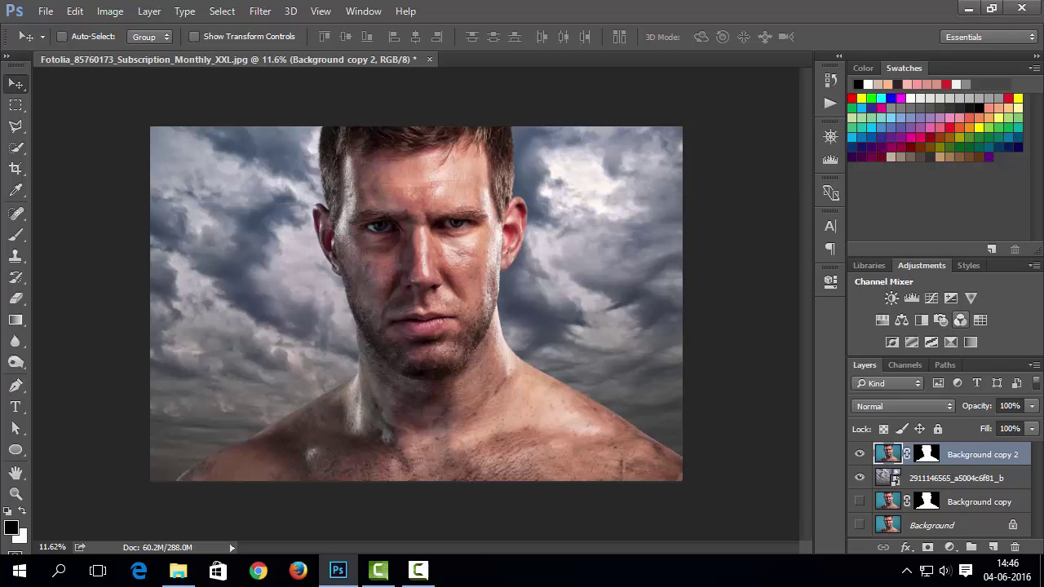
left_click(972, 298)
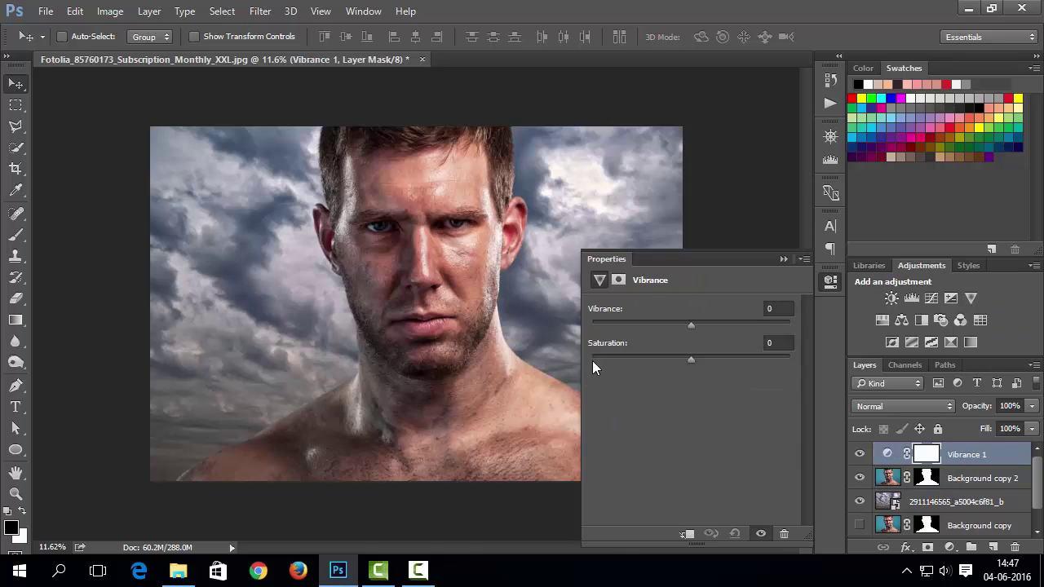
left_click_drag(663, 326, 648, 325)
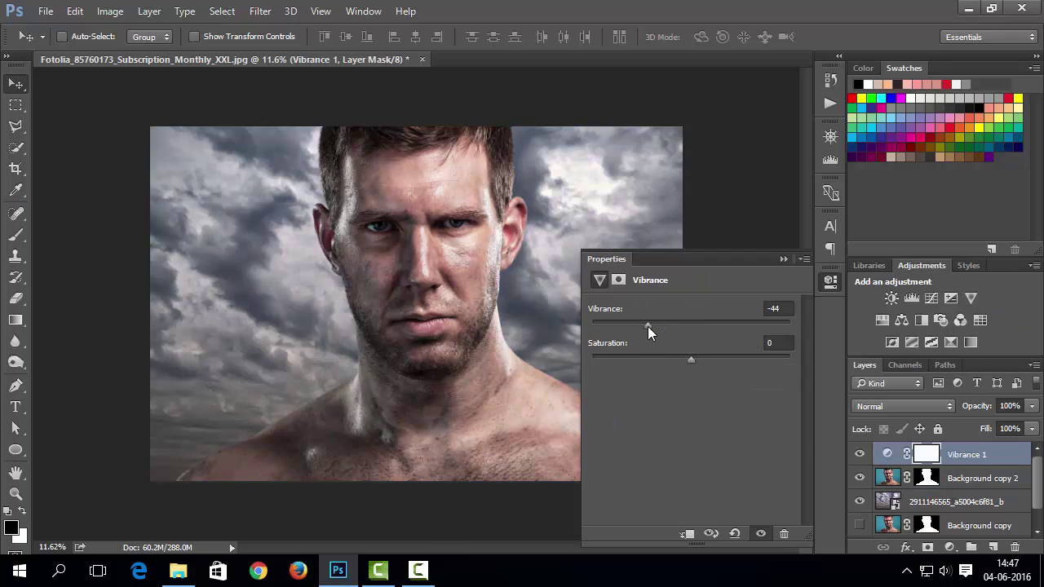
left_click(642, 326)
left_click_drag(630, 356, 651, 359)
left_click(832, 282)
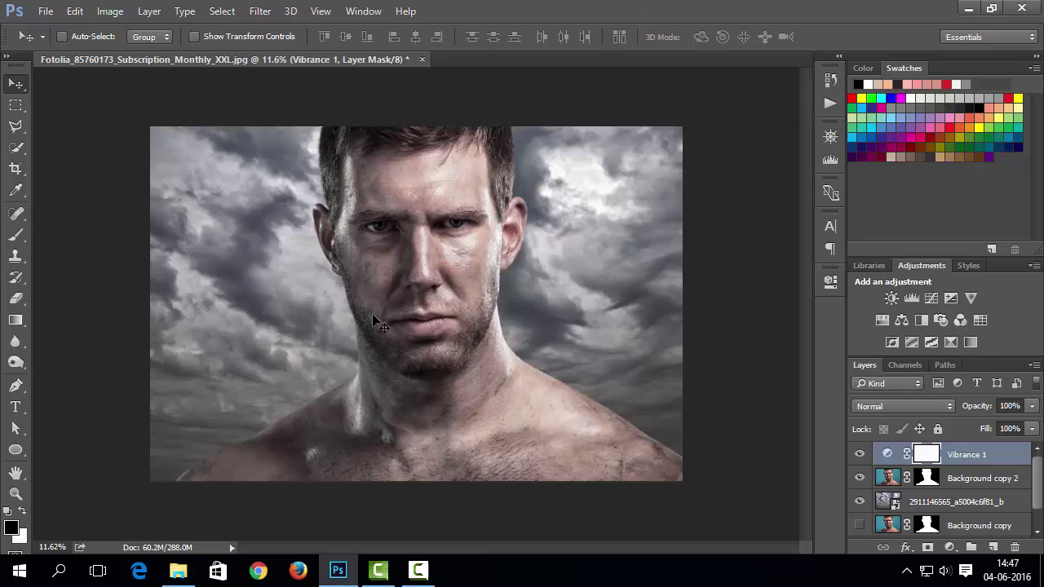
Add a black-to-transparent Gradient Fill at a 39.29° angle with the left opacity stop at 14%
left_click(949, 547)
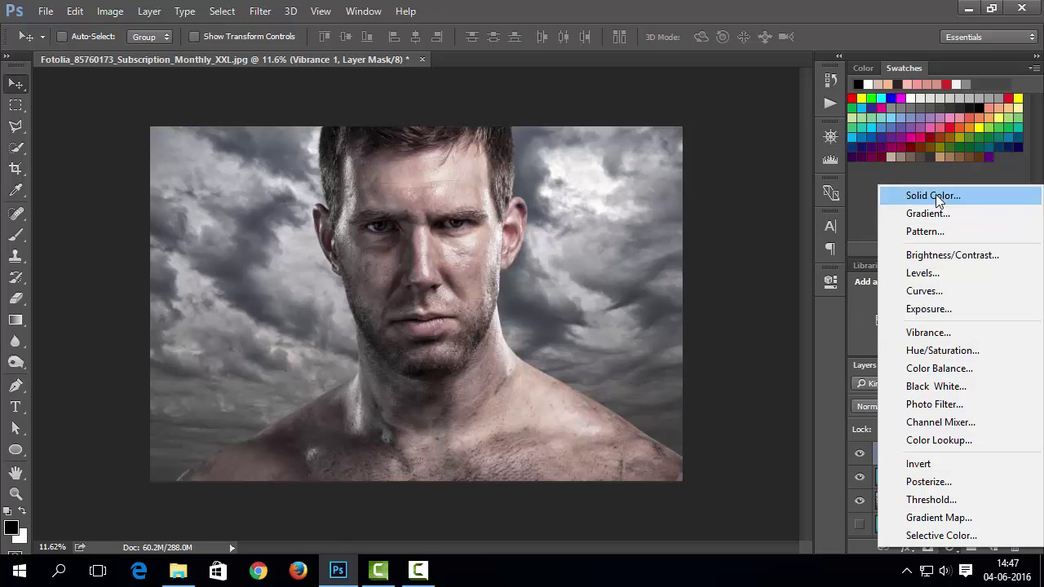
left_click(948, 212)
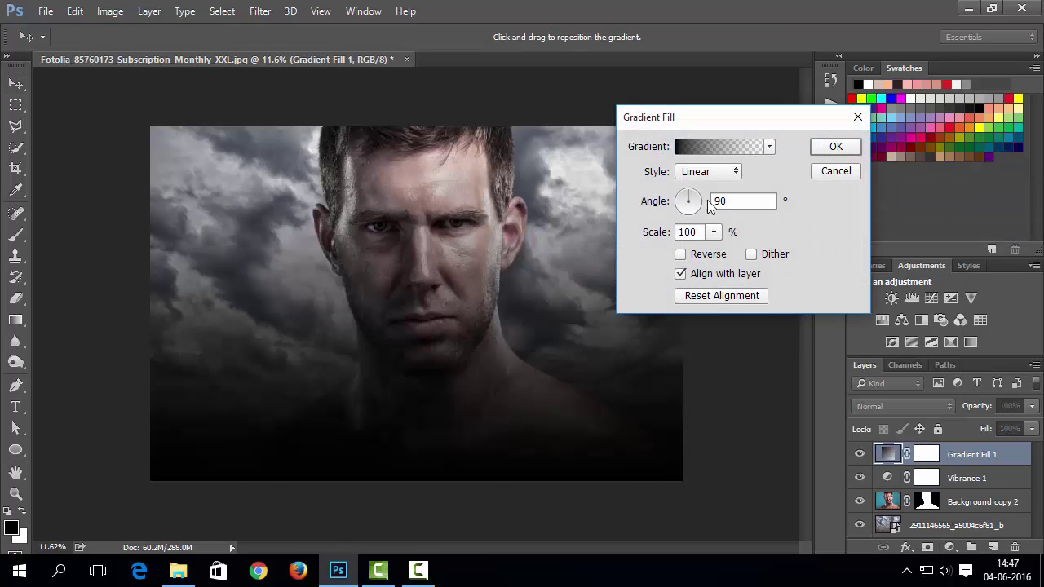
left_click(693, 200)
left_click_drag(697, 199, 699, 195)
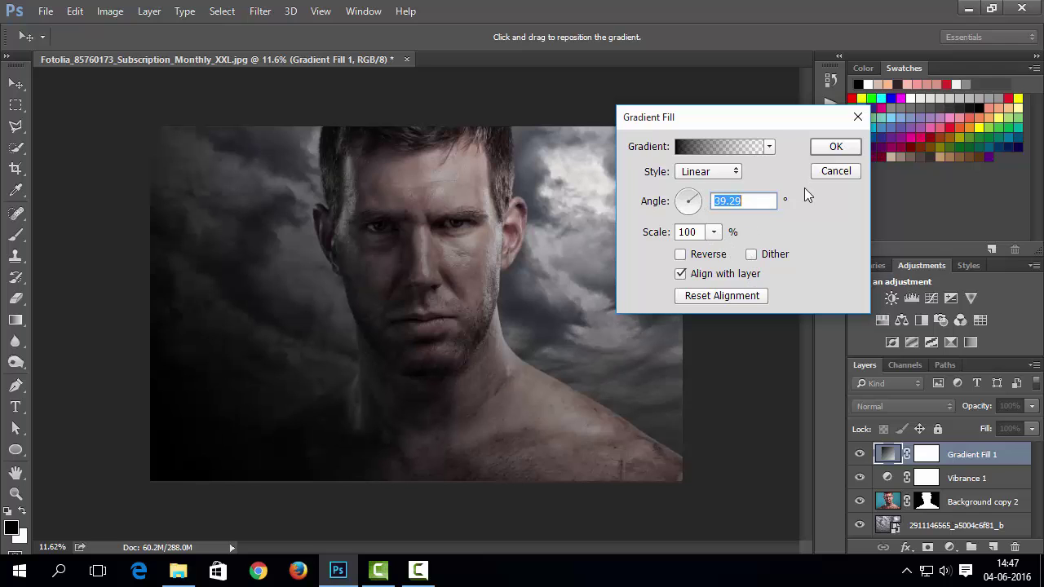
left_click(752, 149)
left_click_drag(611, 333, 688, 336)
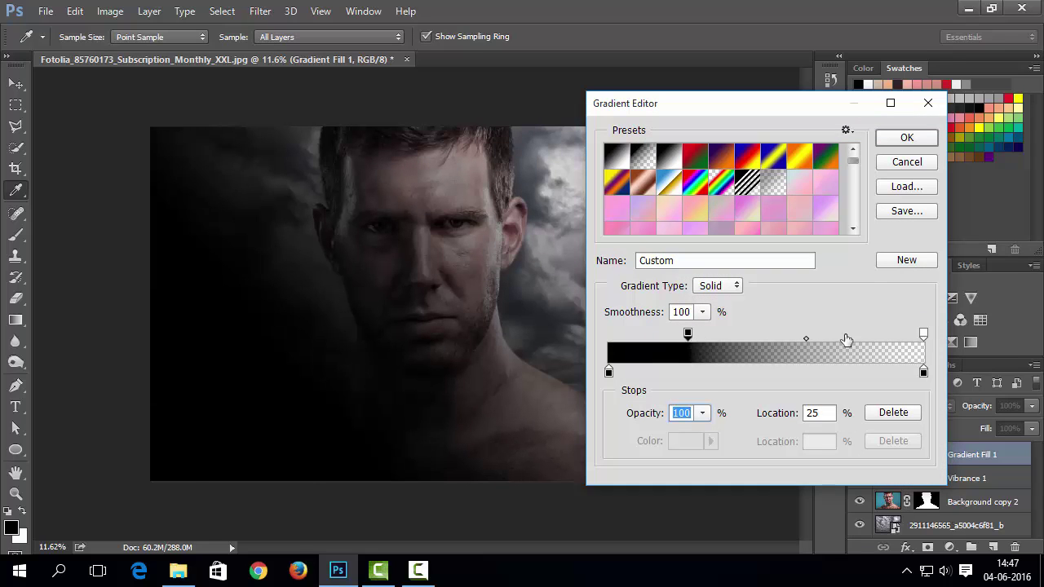
left_click(904, 138)
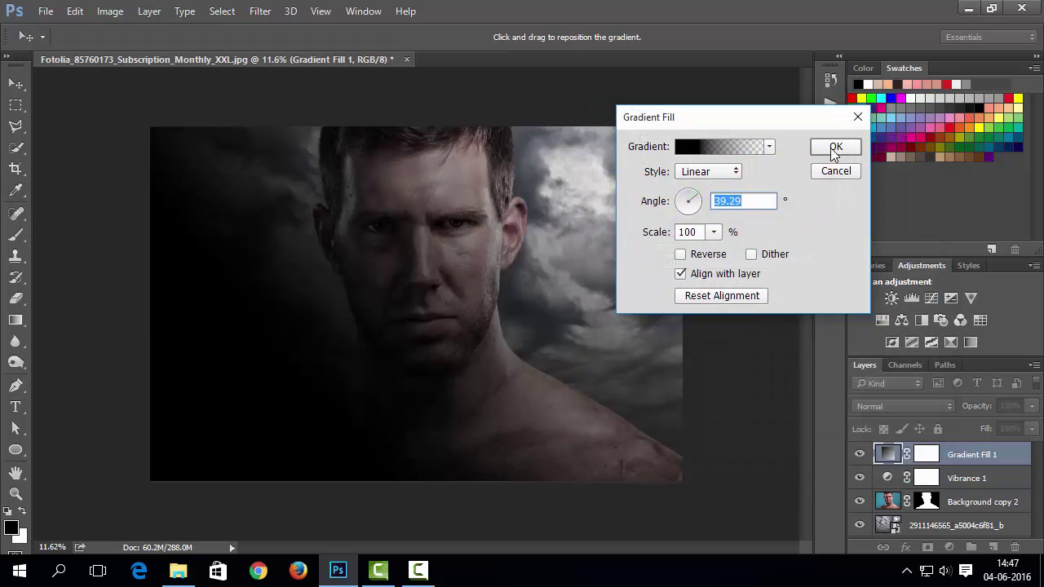
left_click(835, 150)
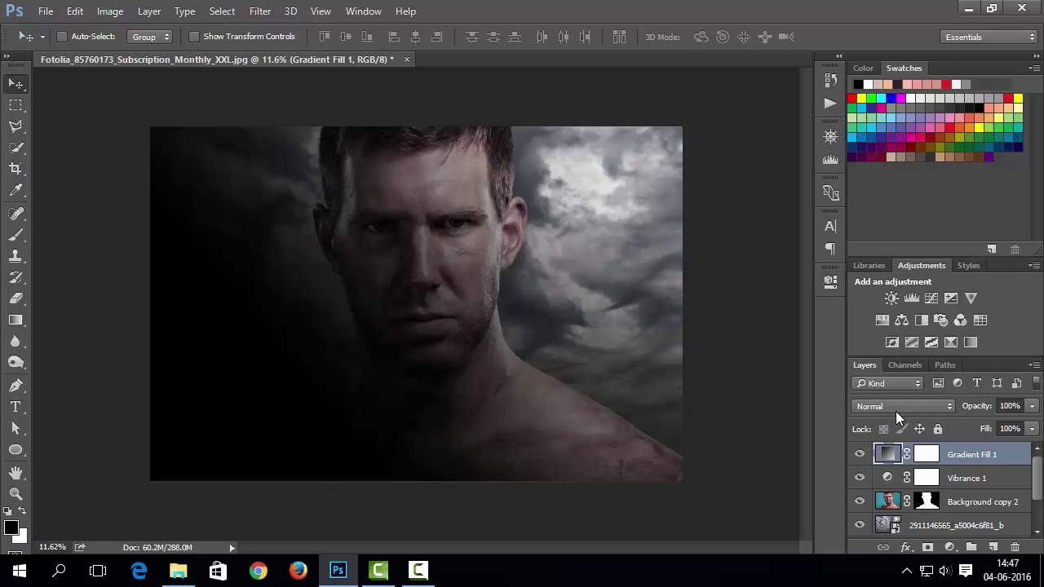
Set the Gradient Fill 1 layer's opacity to 71%
left_click(1032, 407)
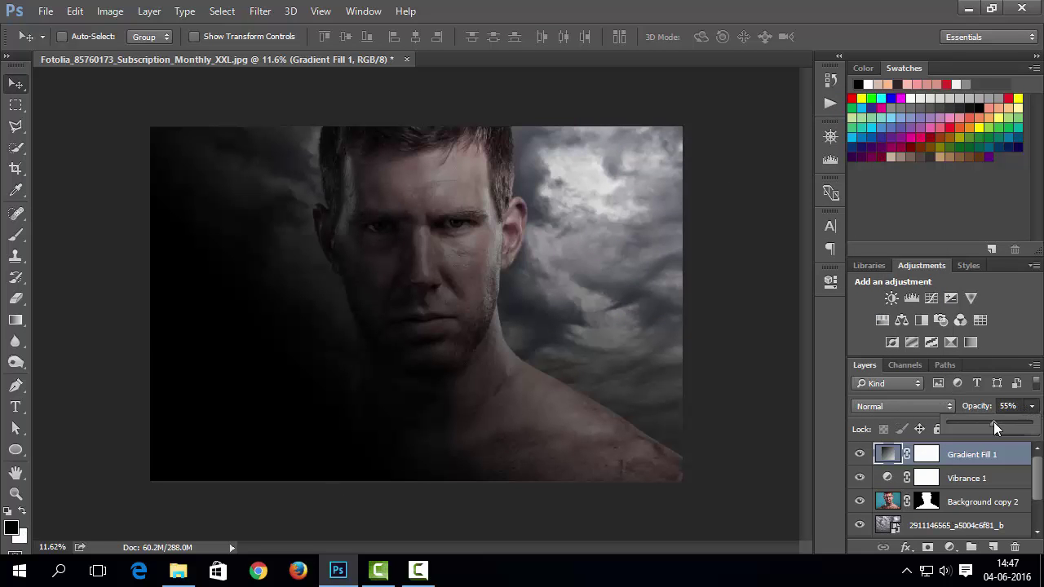
left_click_drag(994, 423, 1008, 424)
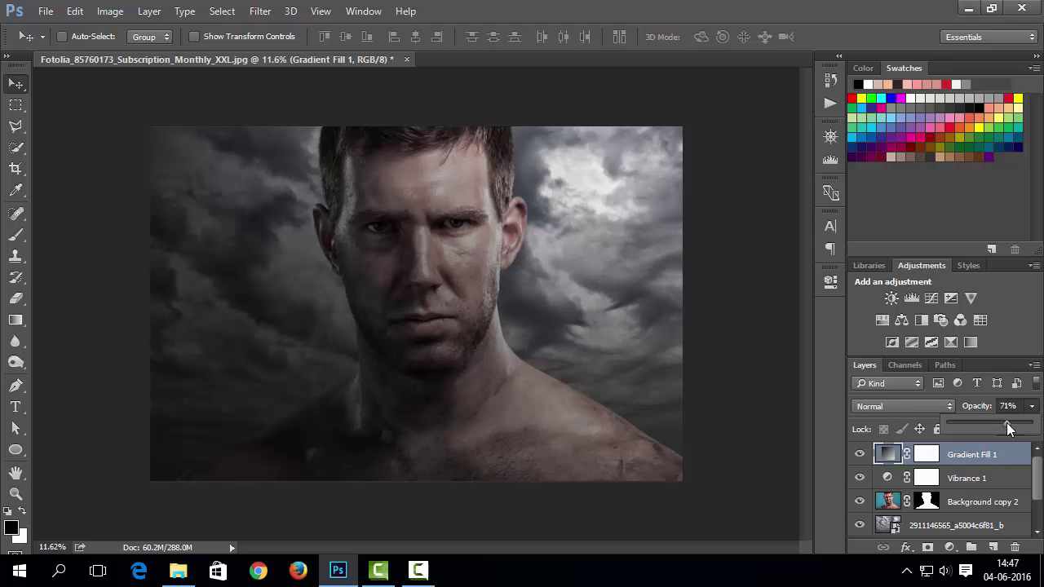
left_click(907, 411)
left_click(907, 411)
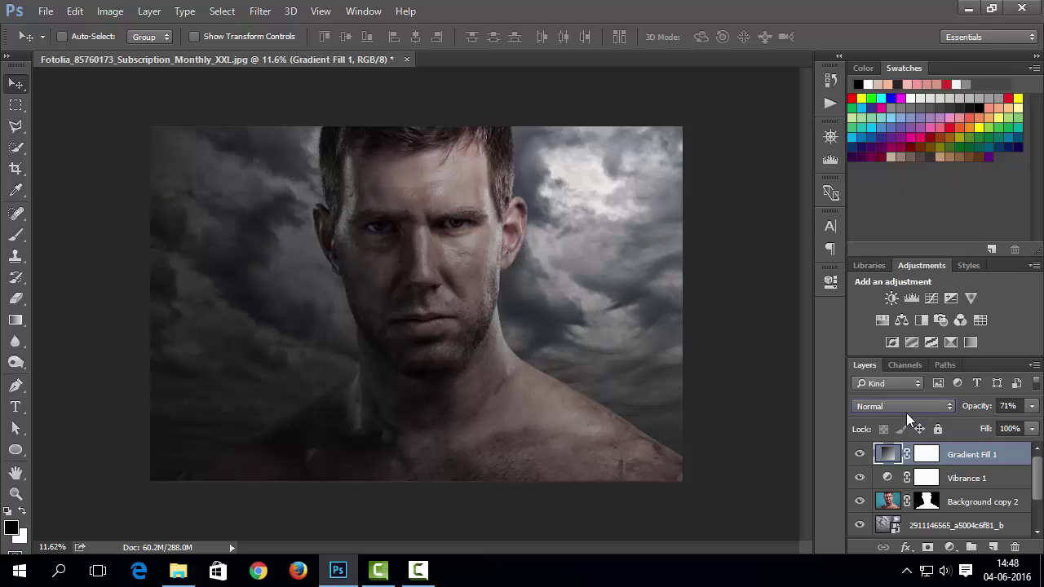
Duplicate Background copy 2 with Ctrl+J and set the copy's blend mode to Overlay
left_click(889, 506)
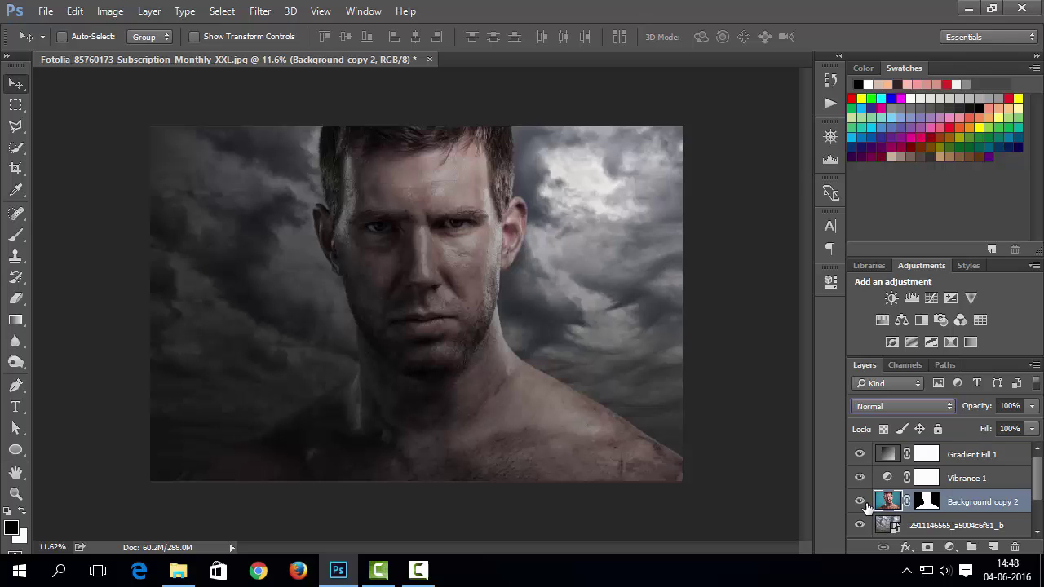
key("ctrl+j")
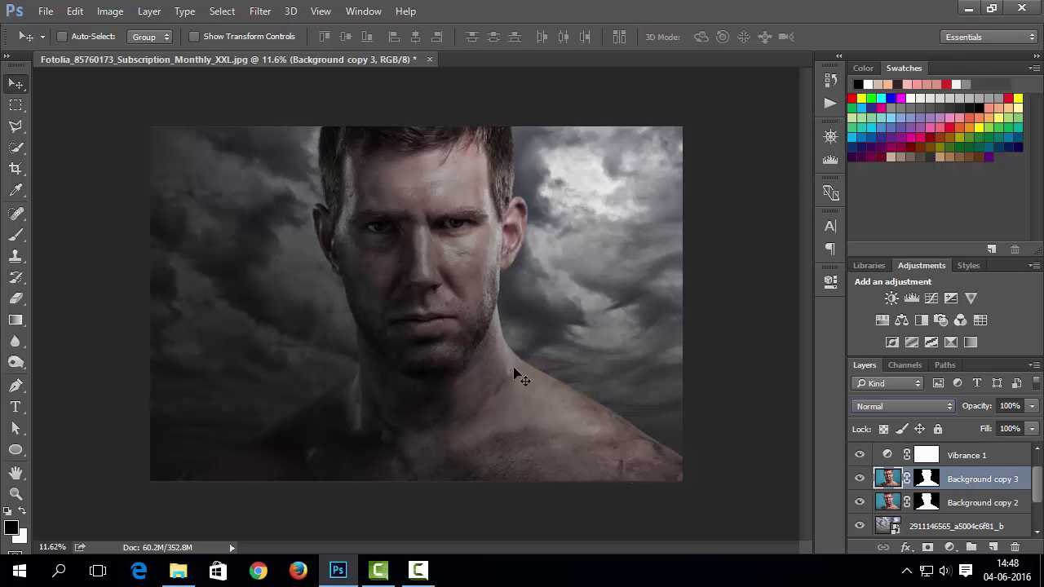
left_click(879, 411)
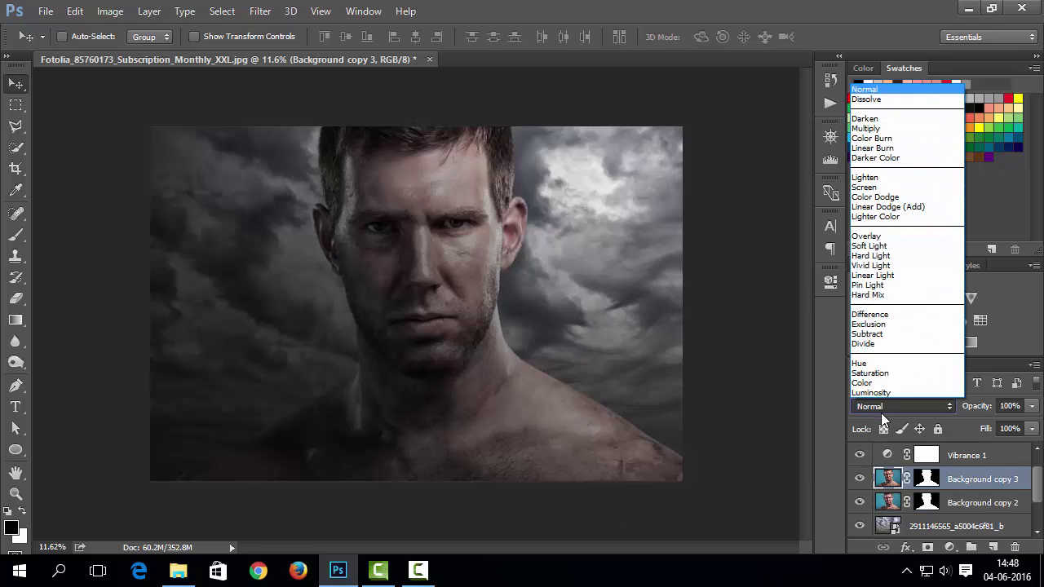
left_click(894, 235)
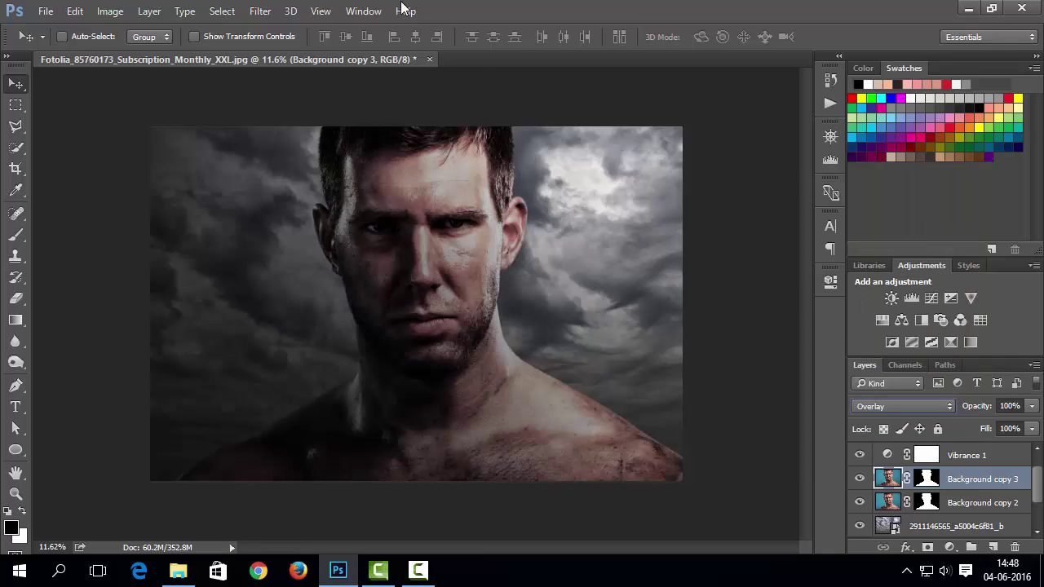
Apply a High Pass filter with radius 146.2 to Background copy 3
left_click(260, 11)
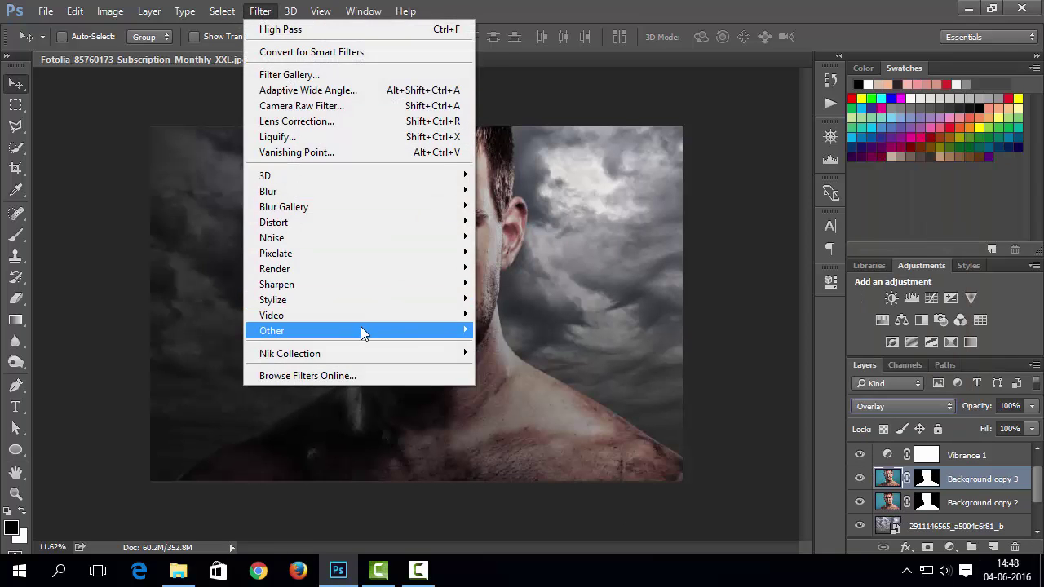
mouse_move(360, 329)
left_click(541, 347)
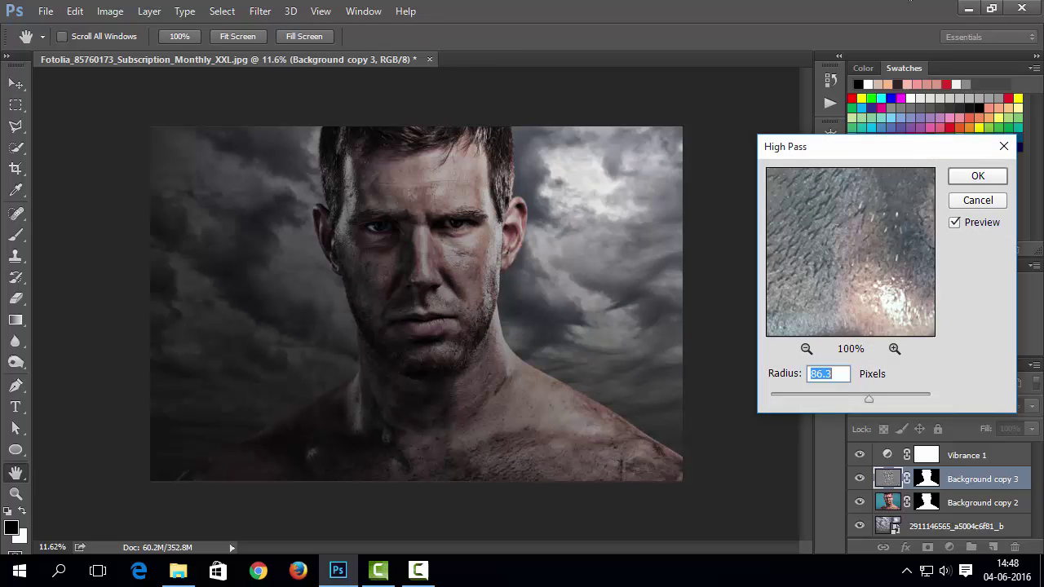
left_click(824, 397)
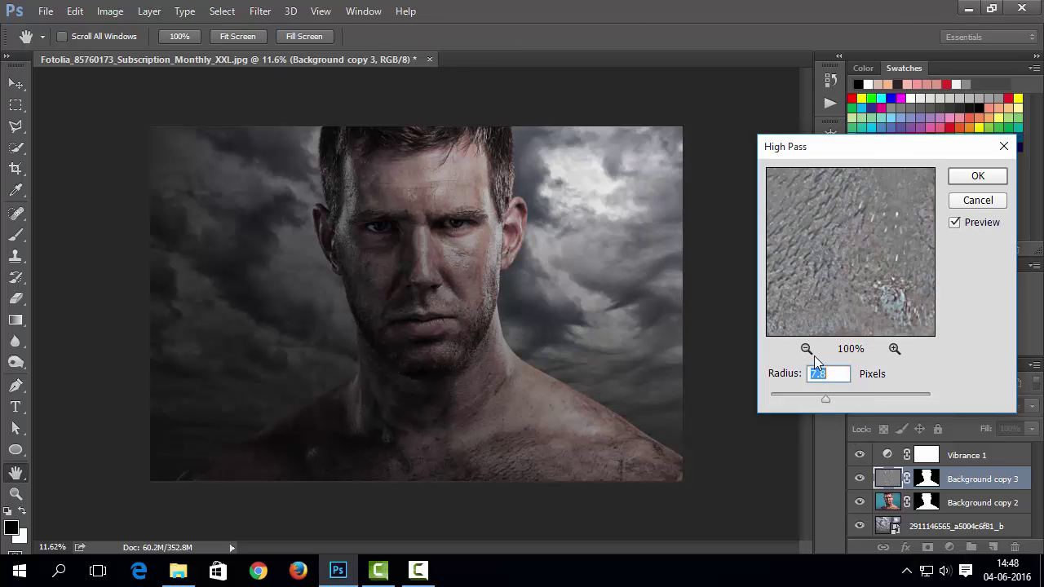
left_click(806, 348)
left_click(806, 348)
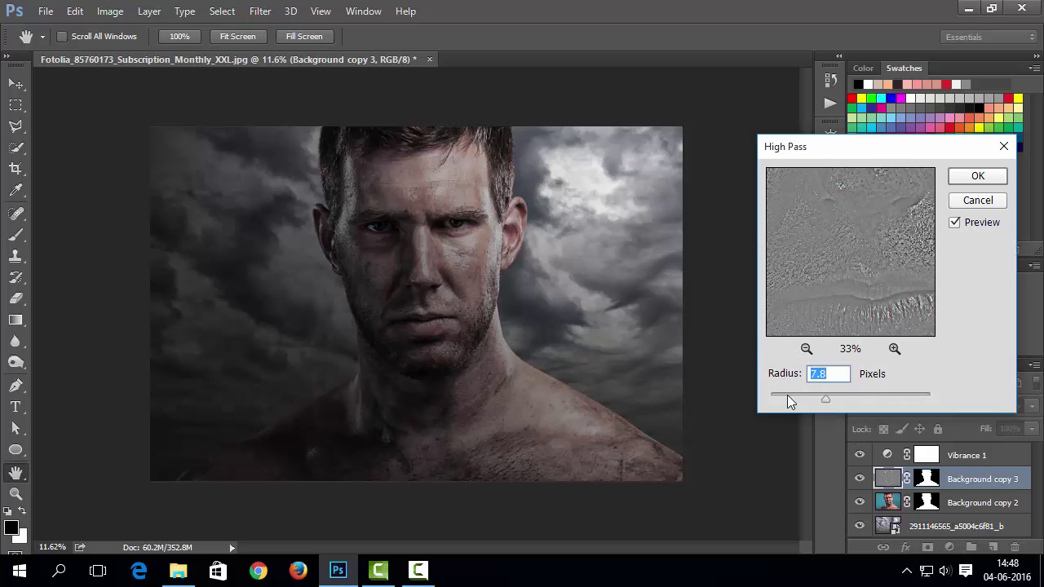
left_click(847, 398)
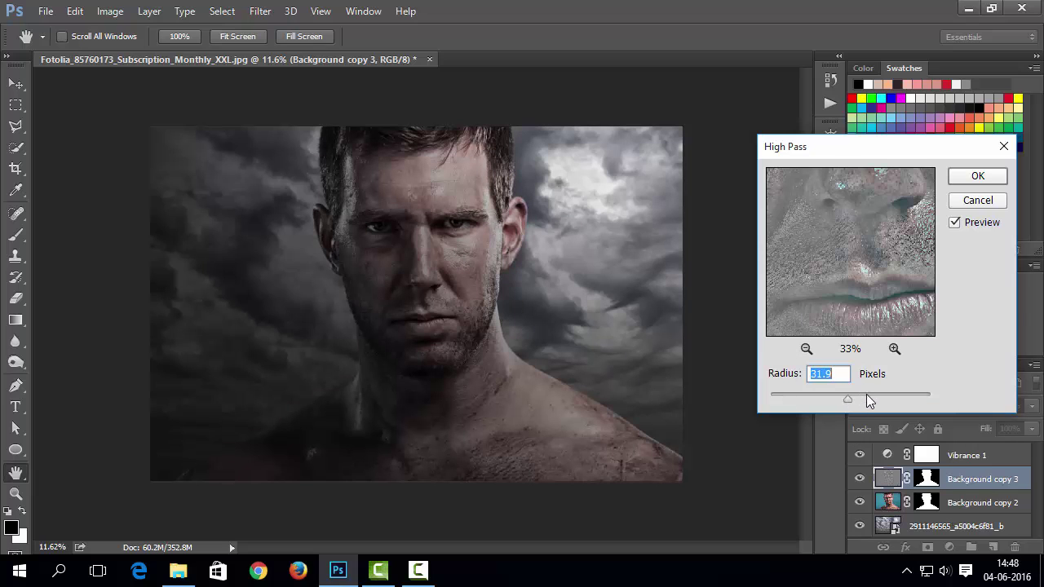
left_click(878, 396)
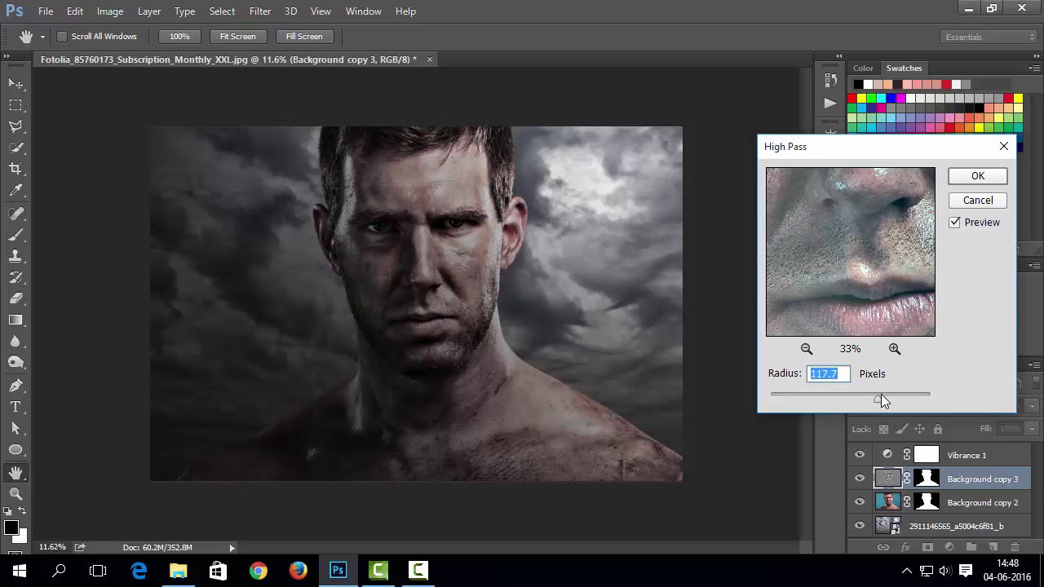
left_click(886, 396)
left_click(976, 176)
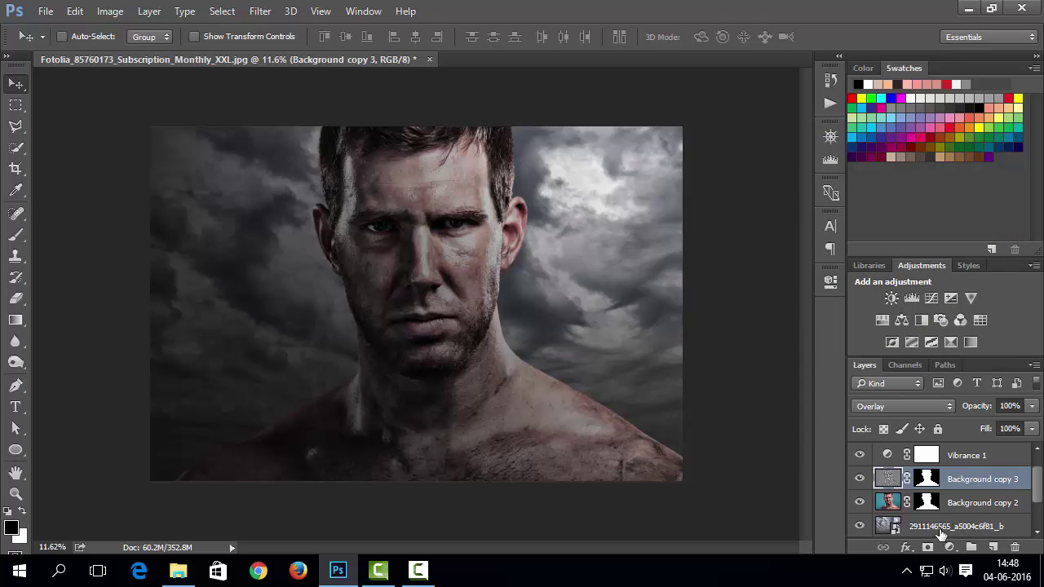
Lower Background copy 3's opacity to 70%
left_click(1032, 406)
left_click_drag(1030, 425, 1009, 434)
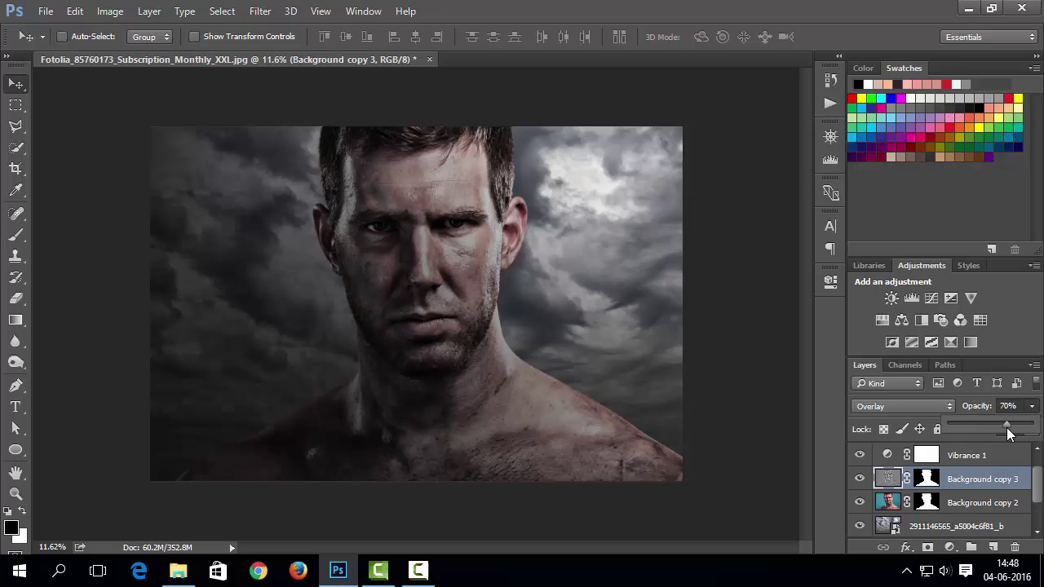
left_click(861, 488)
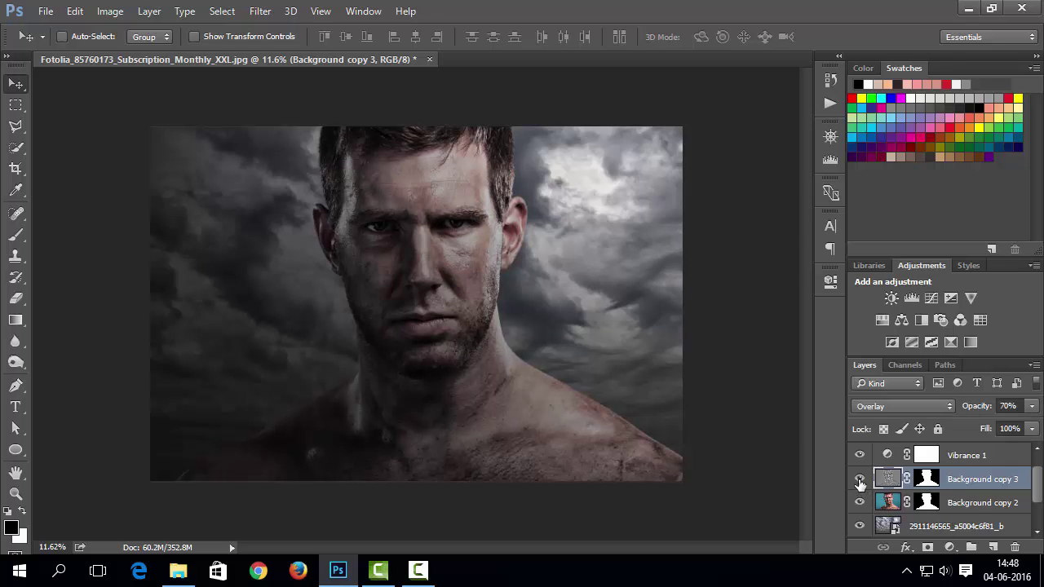
scroll(421, 256, "up", 3)
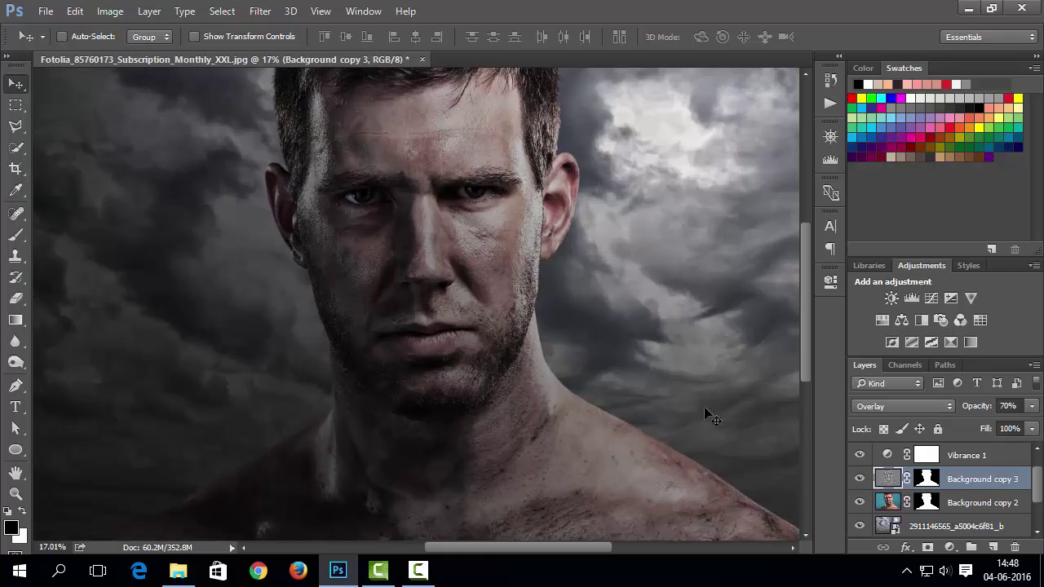
Reduce the Vibrance 1 layer's opacity to 78%
left_click(887, 459)
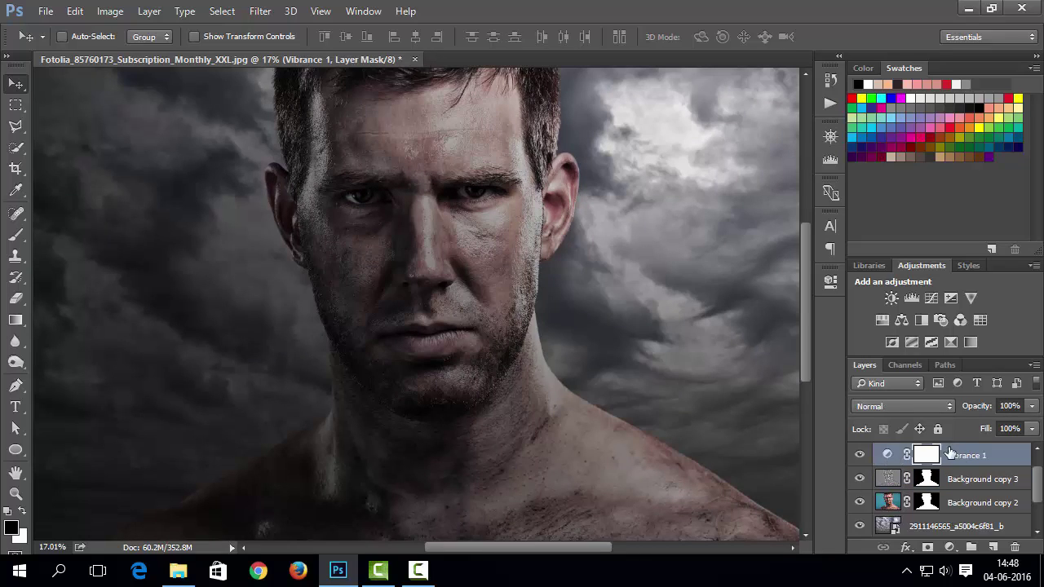
left_click(1032, 405)
left_click(1015, 425)
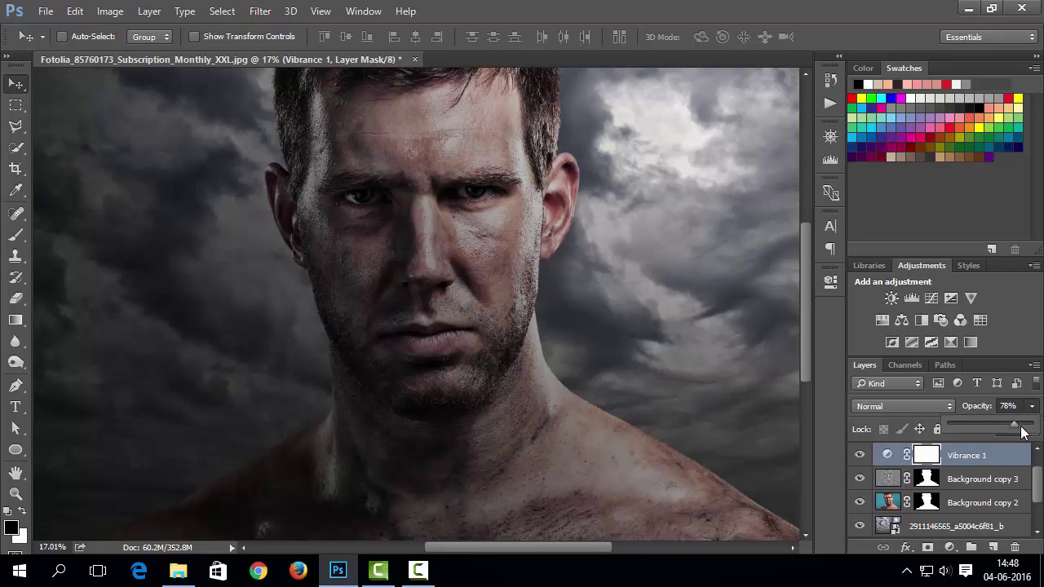
left_click(889, 455)
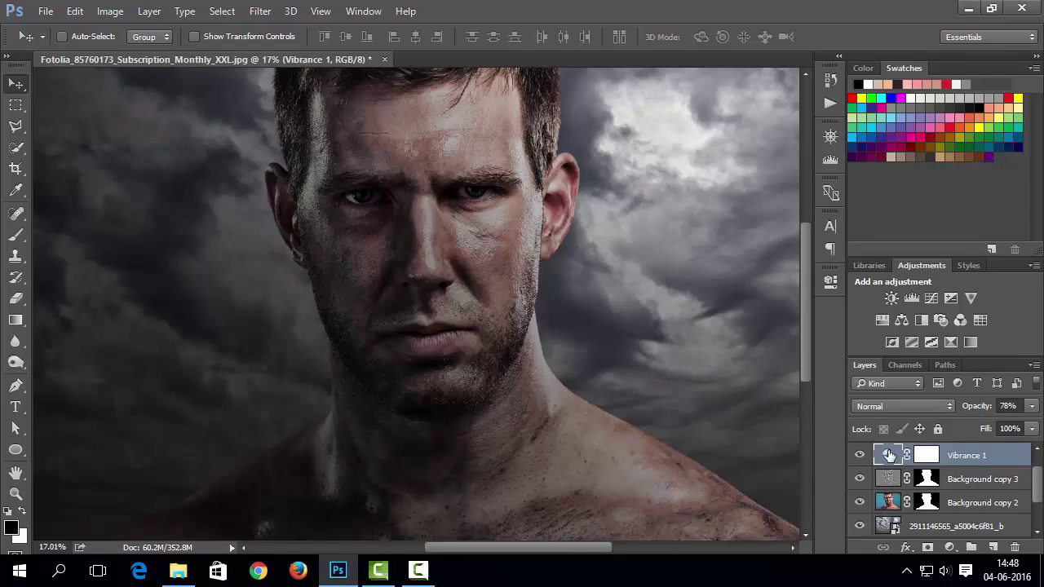
scroll(939, 489, "down", 2)
scroll(454, 368, "down", 2)
scroll(454, 369, "up", 1)
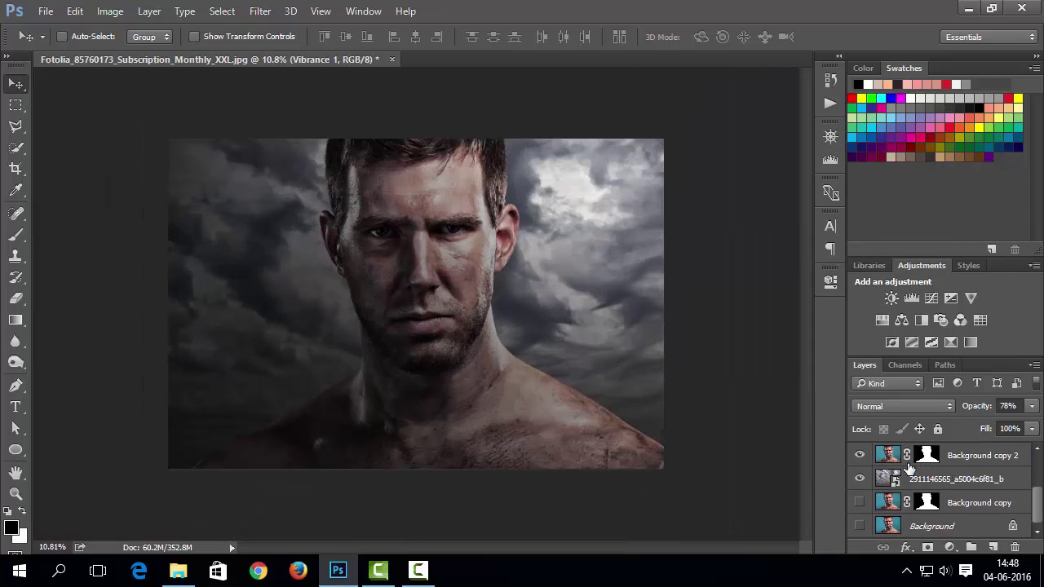
scroll(906, 478, "up", 3)
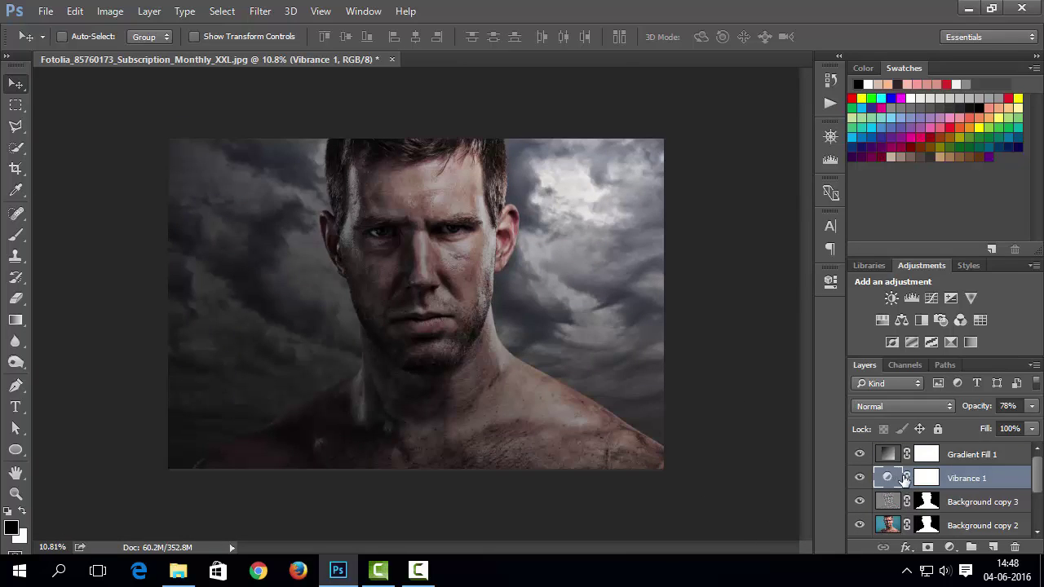
left_click(1032, 405)
left_click(1036, 425)
Set the Gradient Fill 1 layer's opacity to 79%
left_click(890, 454)
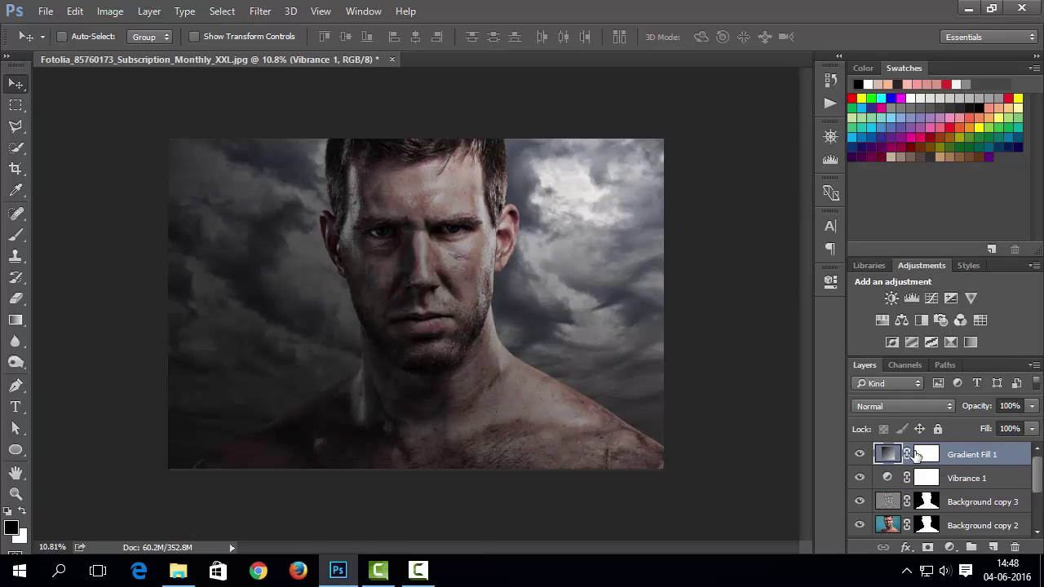
left_click_drag(993, 428, 1026, 429)
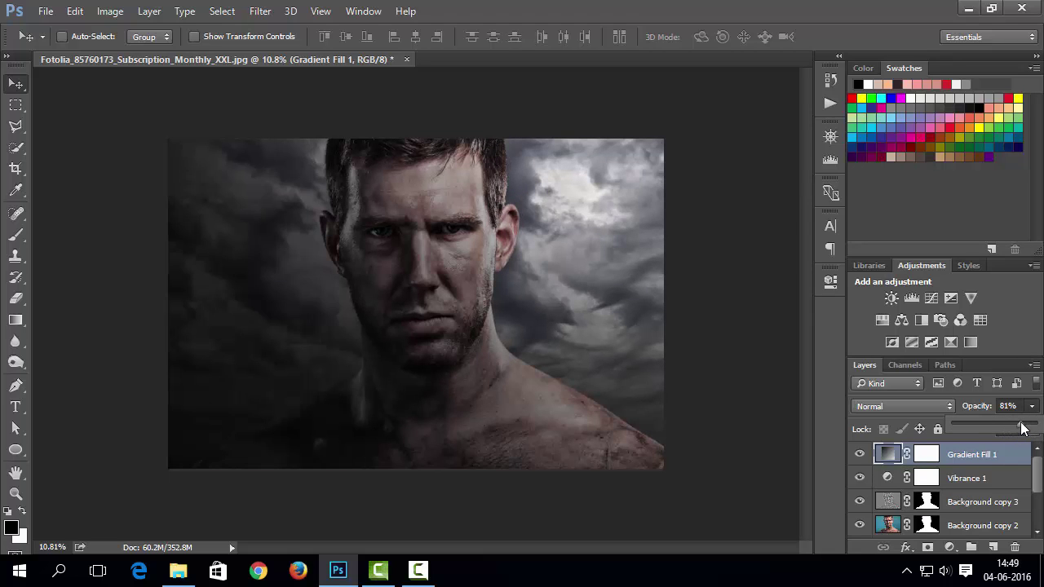
left_click_drag(1019, 430, 1018, 430)
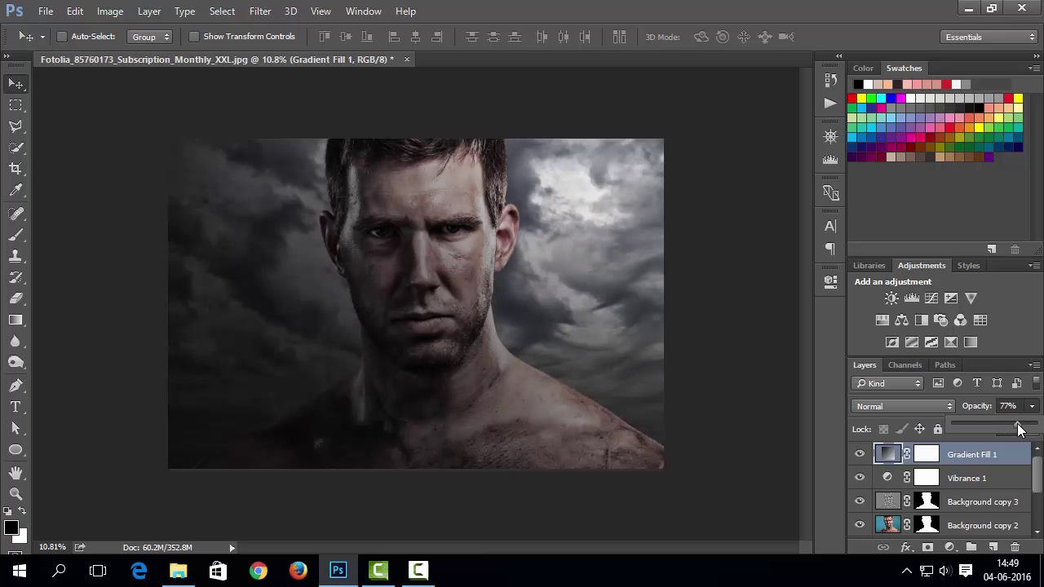
left_click(966, 438)
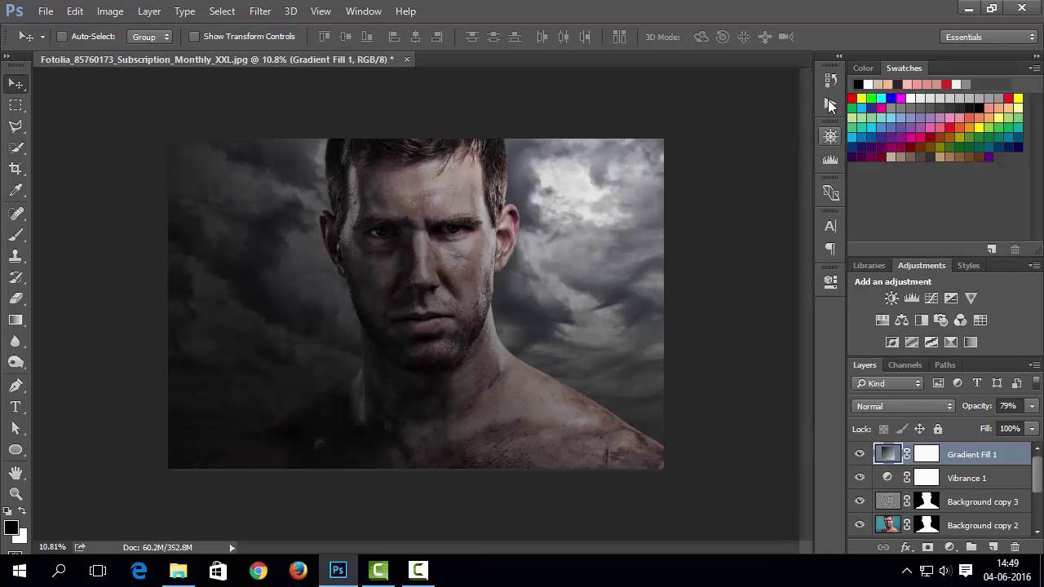
left_click(830, 79)
left_click_drag(808, 220, 813, 104)
left_click(728, 95)
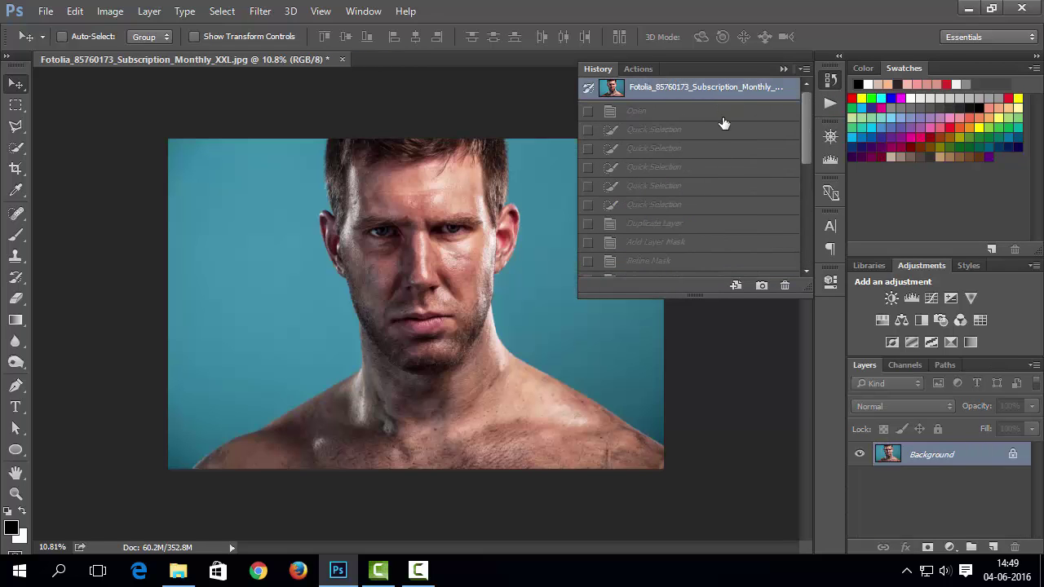
scroll(721, 261, "down", 10)
left_click(715, 266)
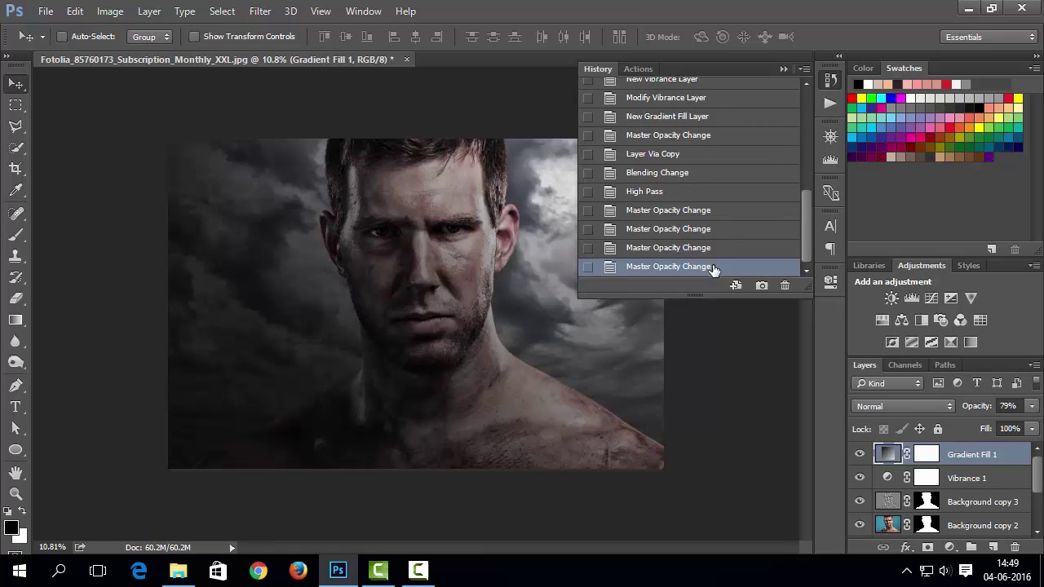
left_click(831, 79)
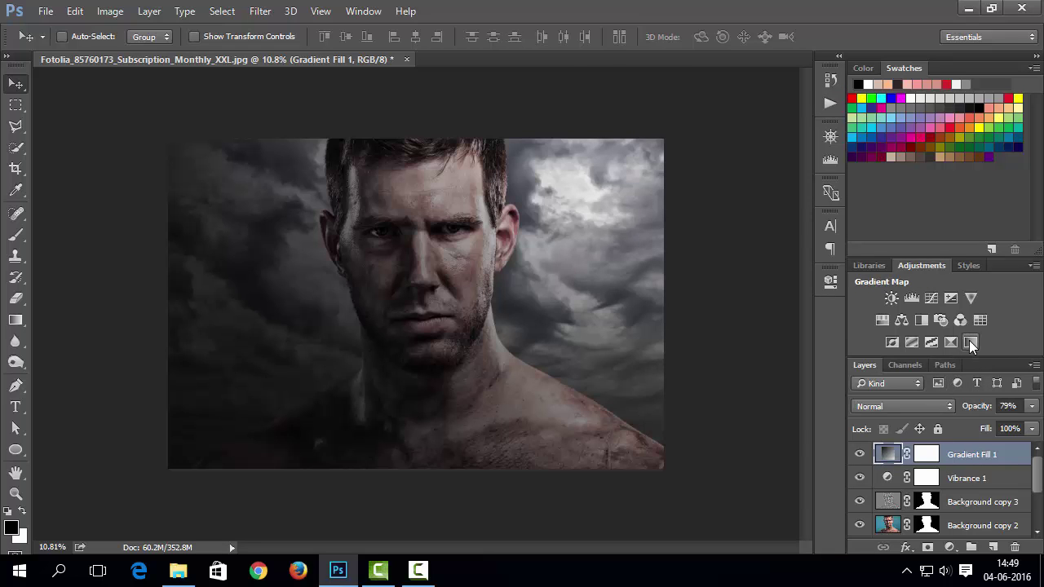
Add a Gradient Map adjustment keeping the black-to-white gradient
left_click(949, 548)
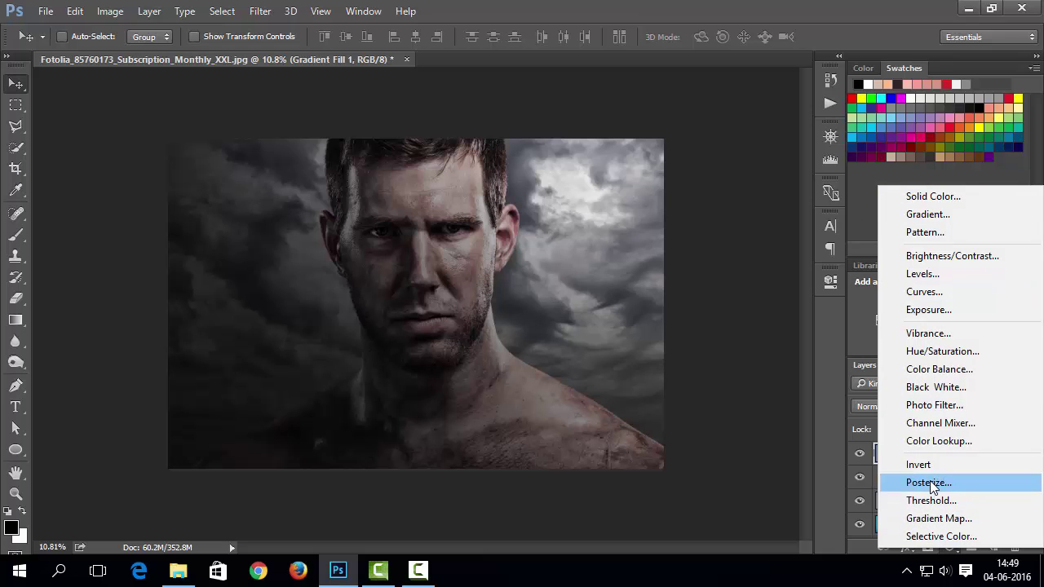
left_click(935, 520)
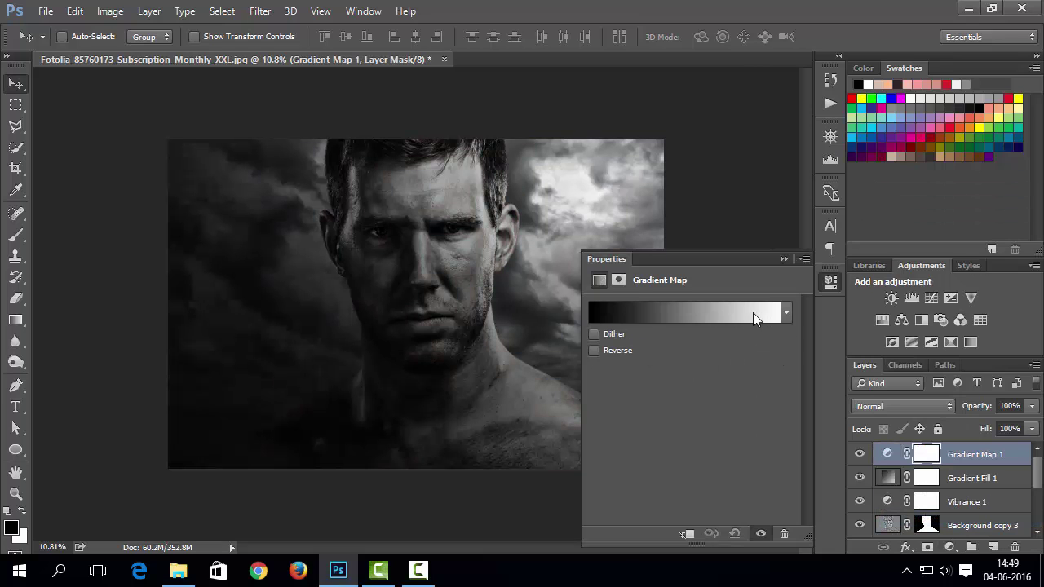
left_click(635, 318)
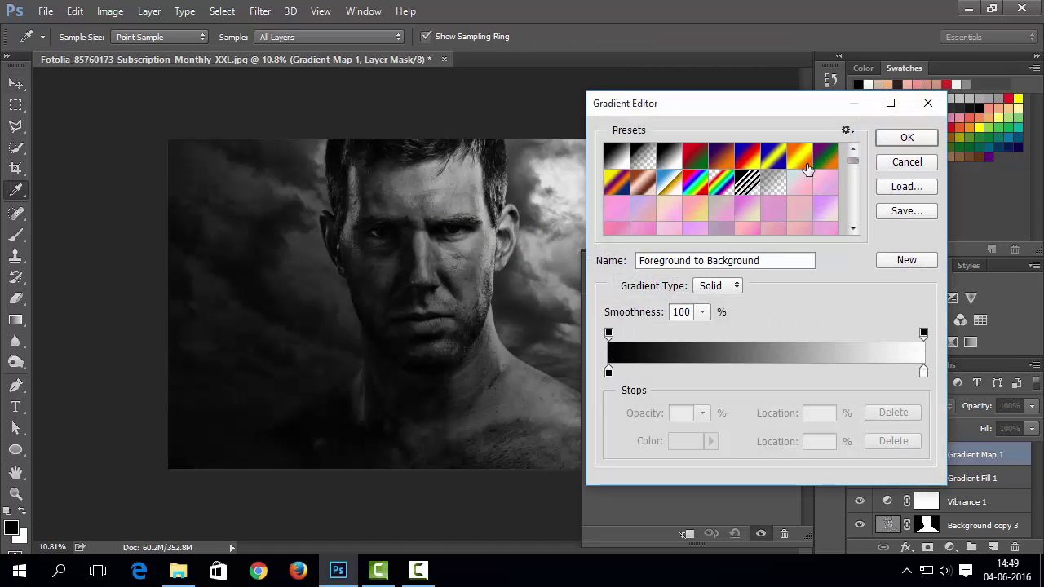
left_click(906, 137)
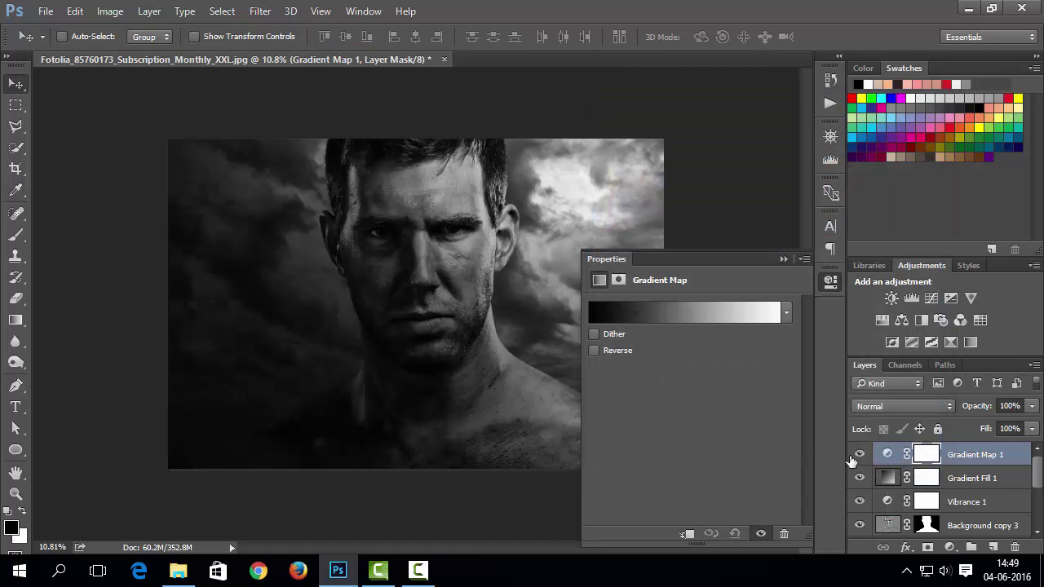
left_click(824, 284)
Set Gradient Map 1 to Soft Light at 67% opacity, then add a second gradient map
left_click(898, 406)
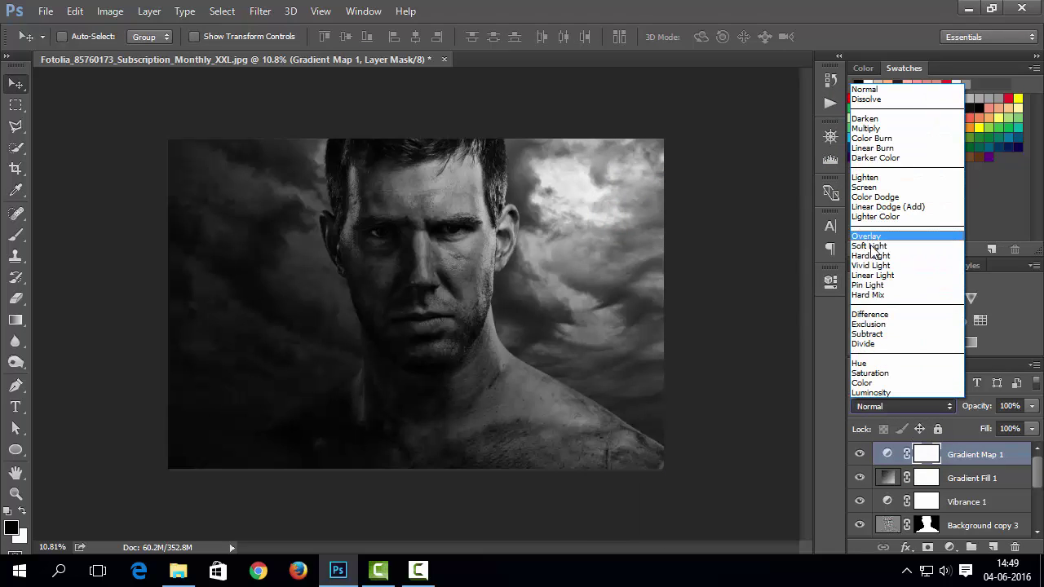
left_click(898, 237)
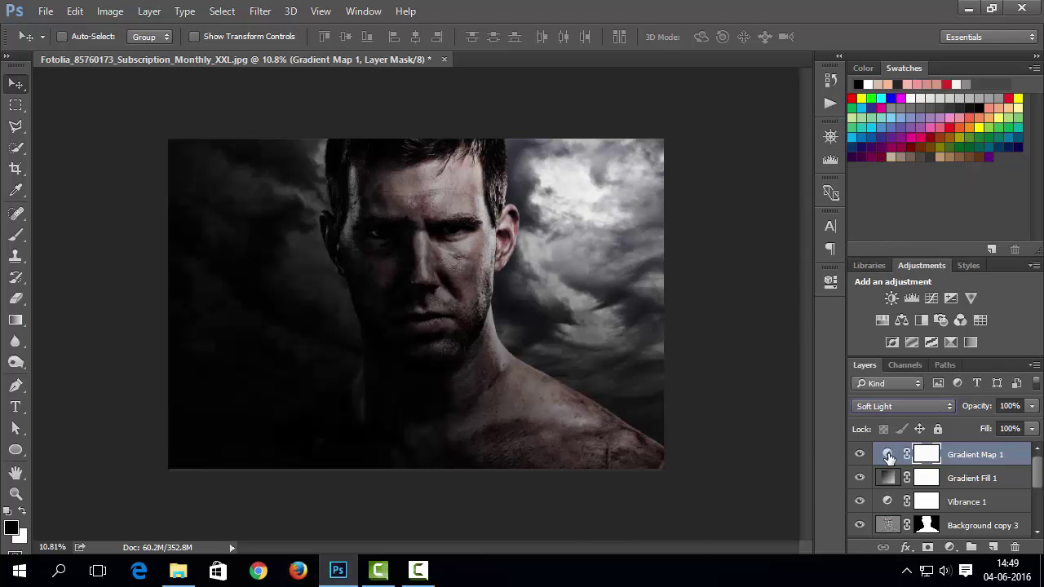
left_click(888, 456)
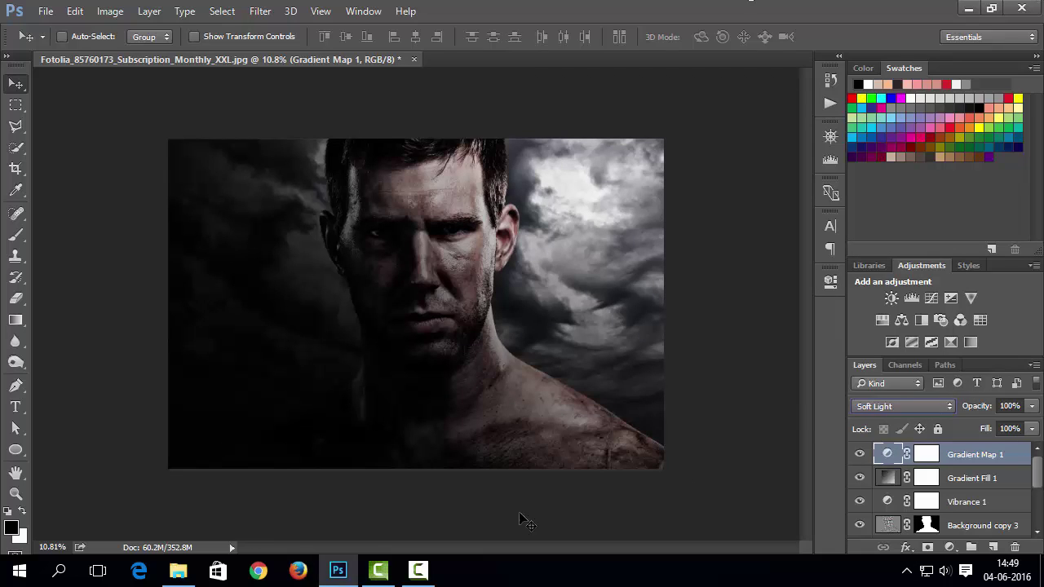
left_click(1032, 405)
left_click(1004, 429)
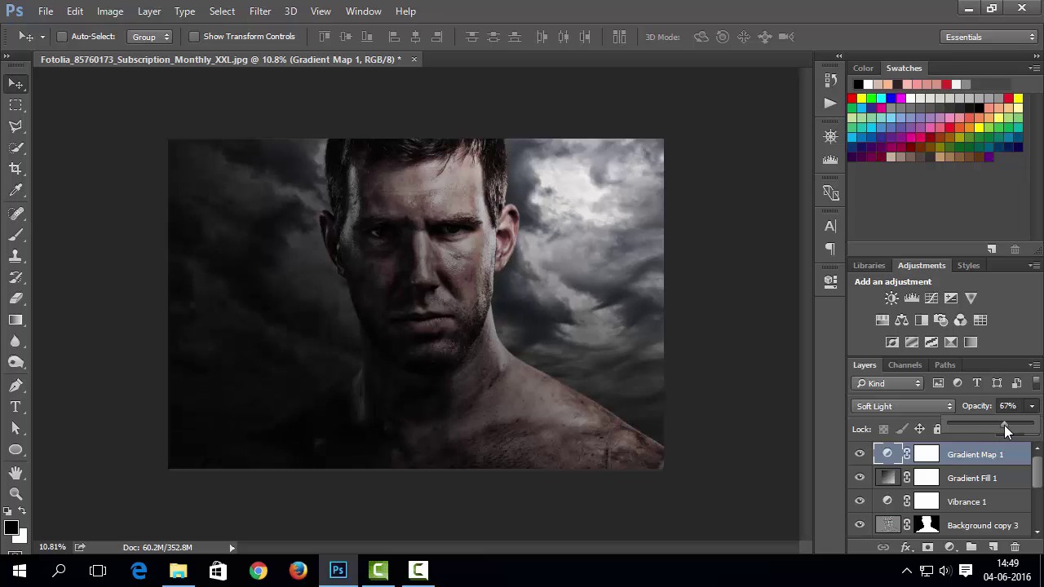
left_click(887, 459)
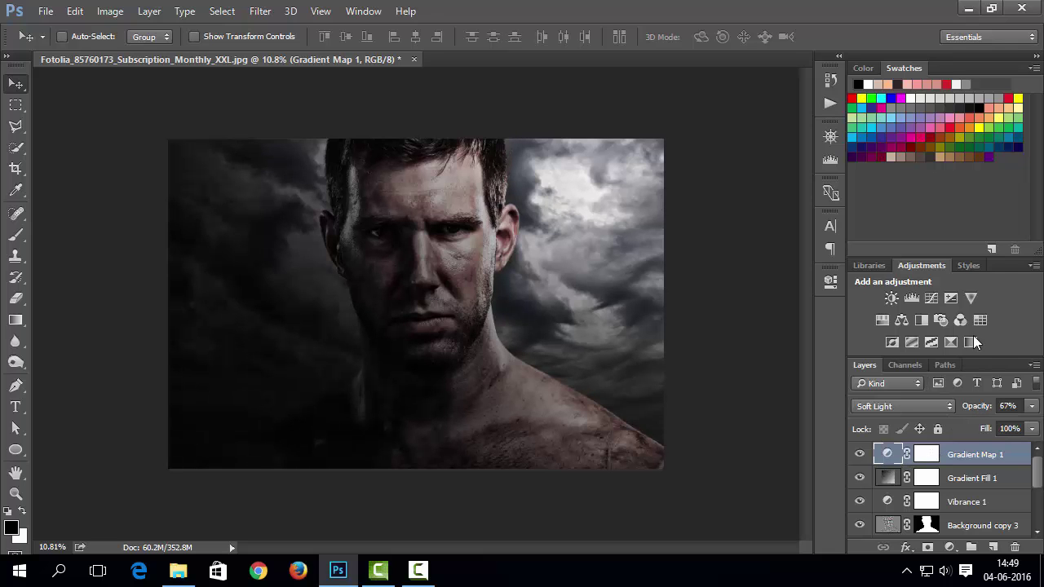
left_click(972, 341)
Apply the Violet, Orange gradient preset to Gradient Map 2 and set its blend mode to Soft Light
left_click(652, 313)
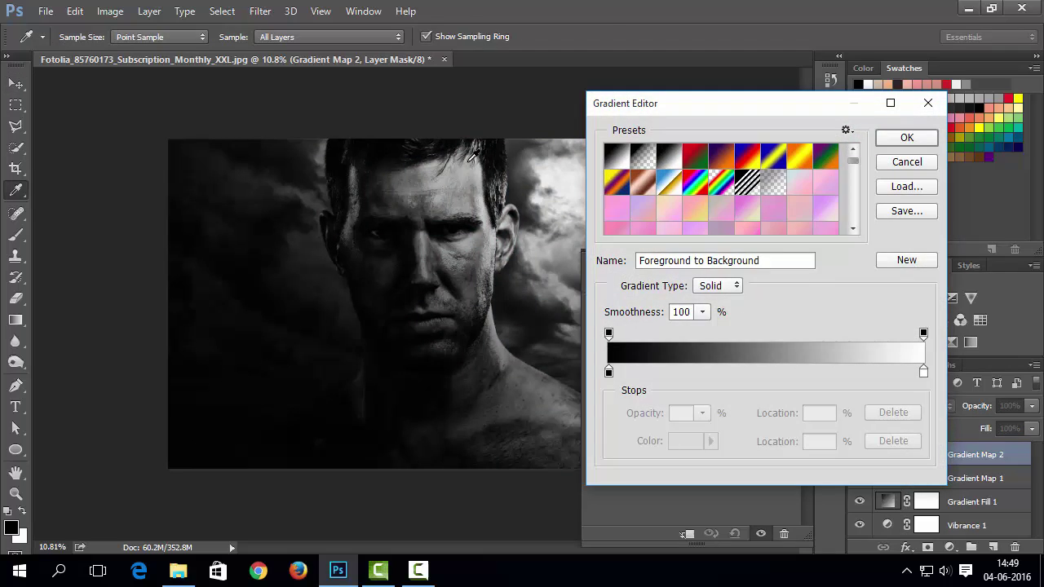
left_click(703, 160)
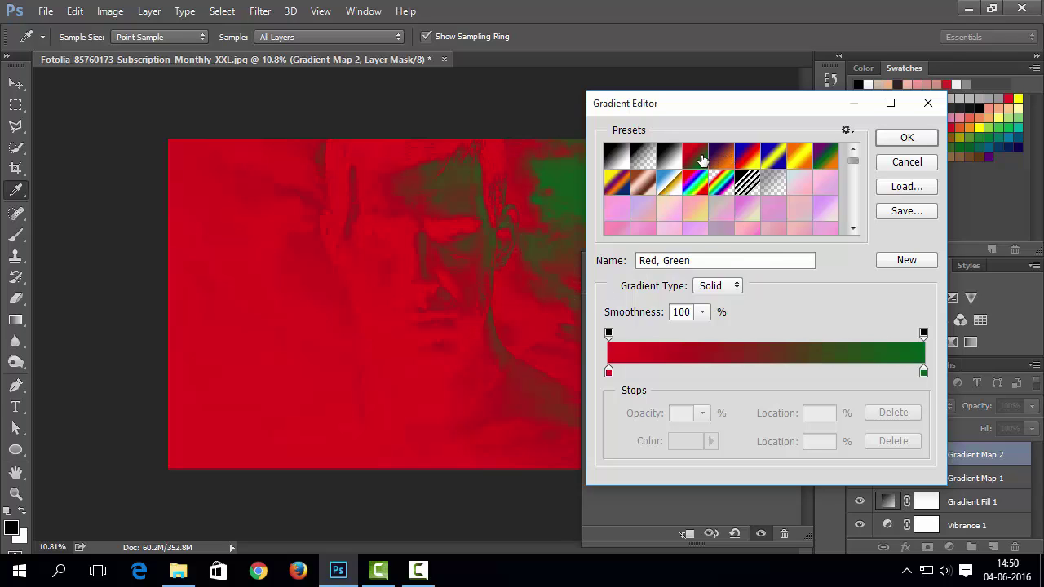
left_click(729, 163)
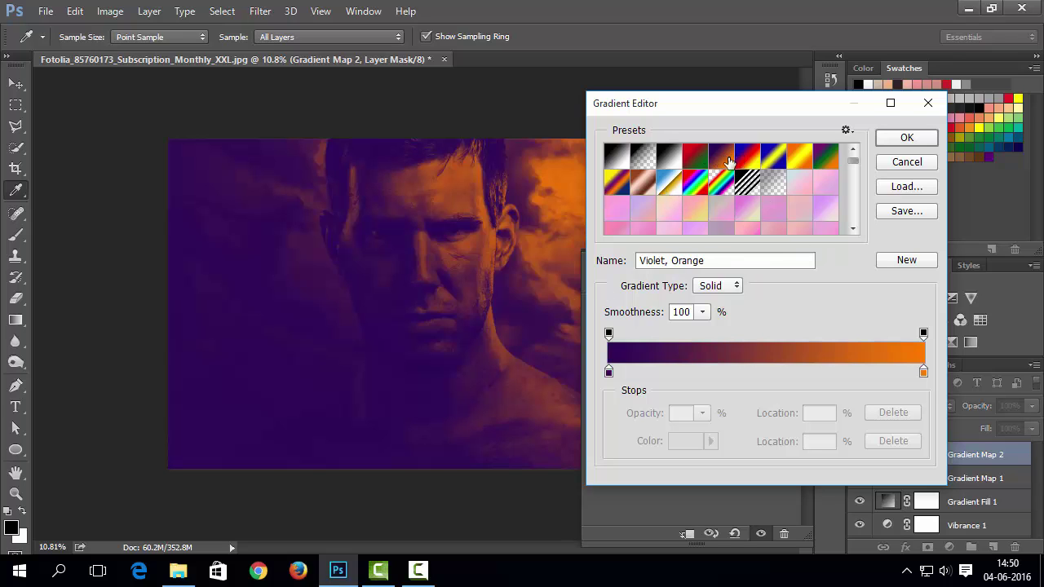
left_click(906, 139)
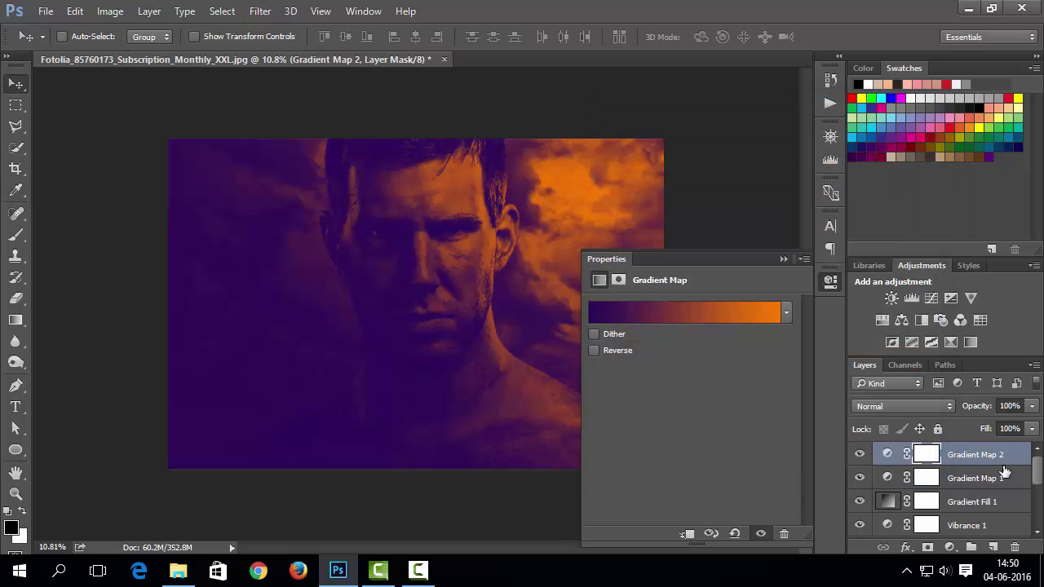
left_click(882, 406)
key("Escape")
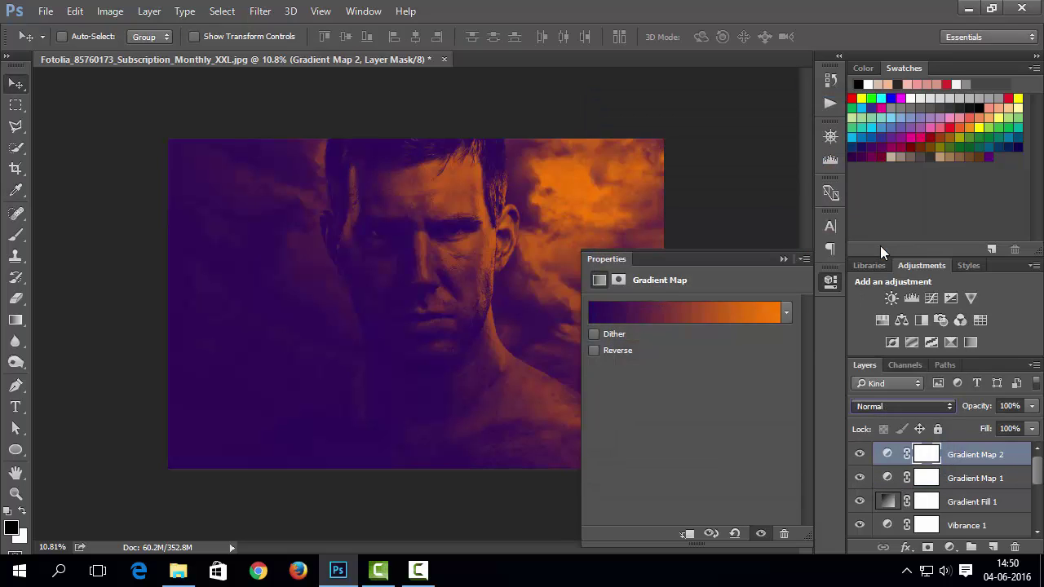
key("alt+shift+f")
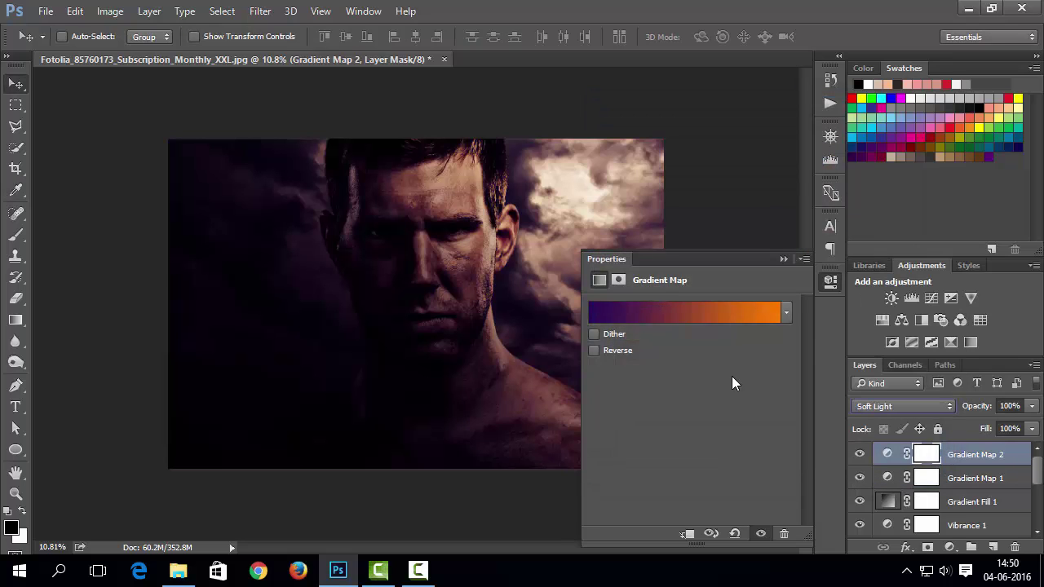
Recolour the gradient's left stop to a dark yellow-green
left_click(615, 318)
left_click(608, 373)
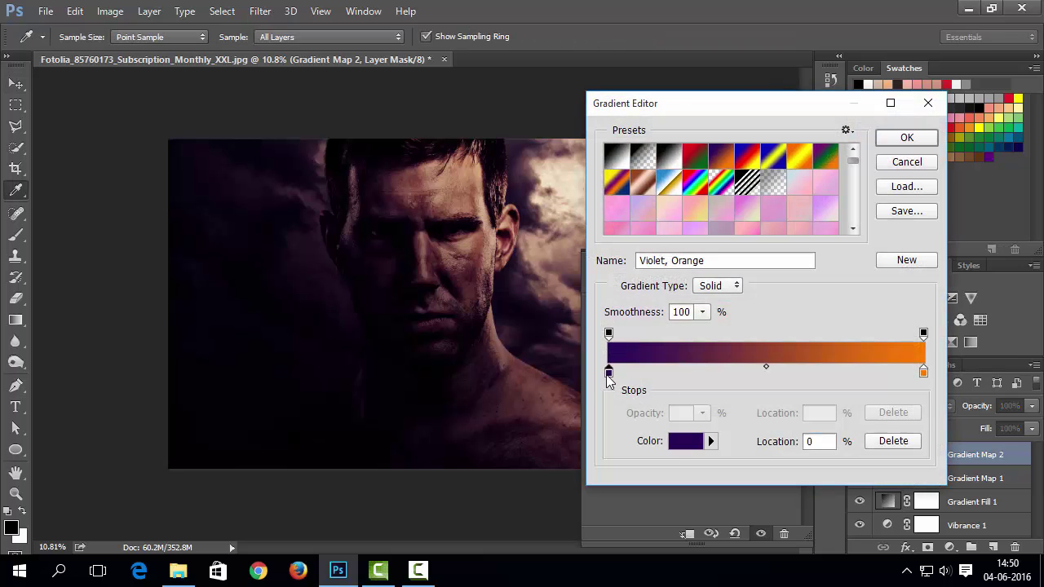
left_click(686, 442)
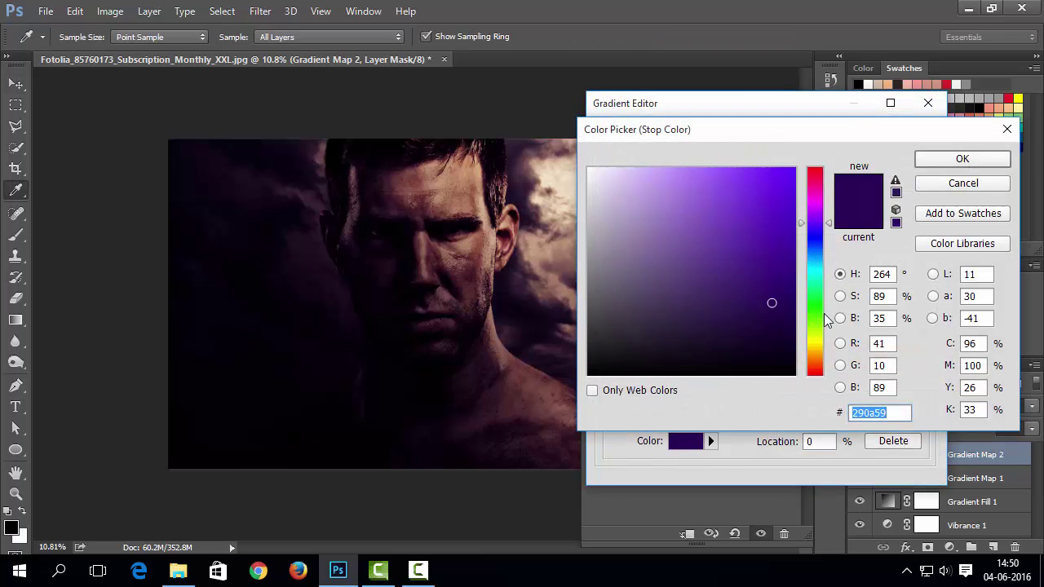
left_click_drag(815, 305, 814, 371)
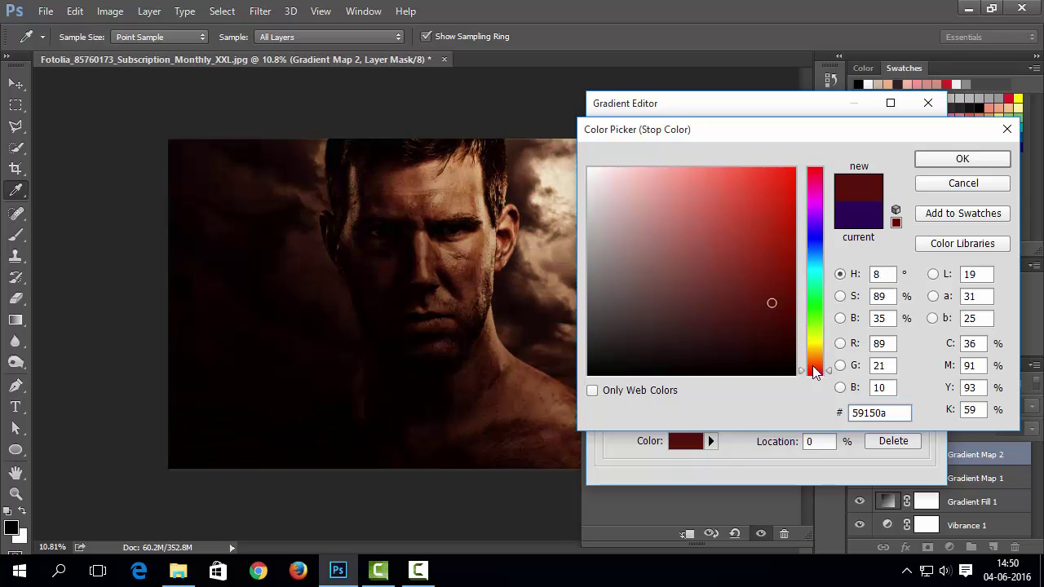
left_click(788, 327)
left_click(814, 298)
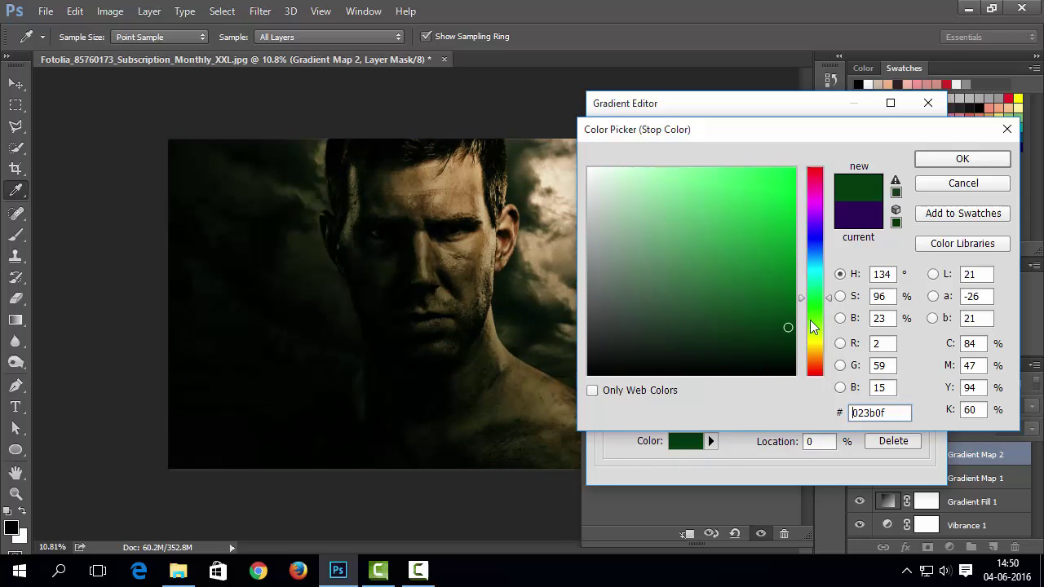
left_click(791, 341)
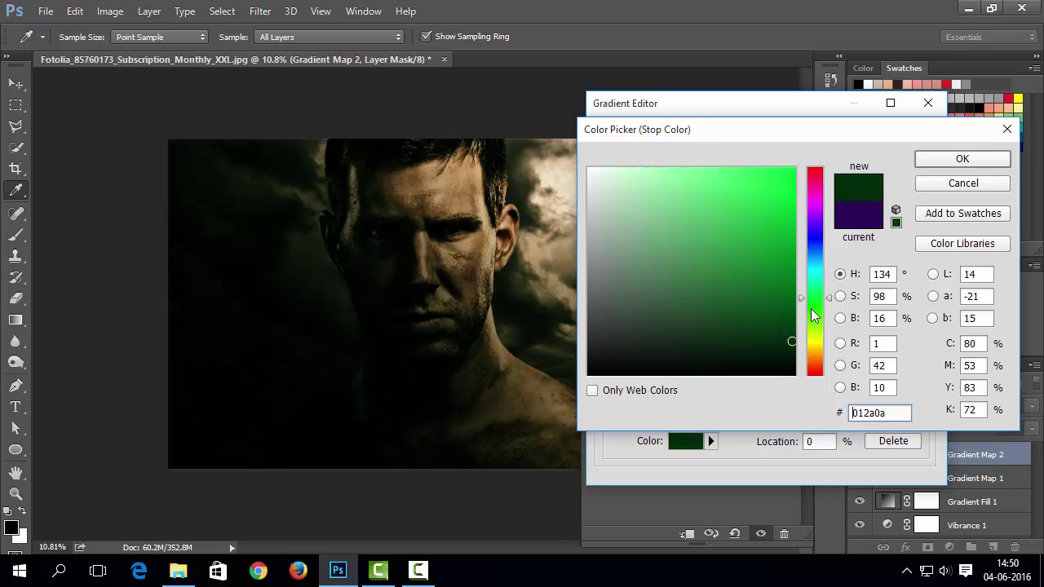
left_click(815, 309)
left_click_drag(817, 234, 810, 321)
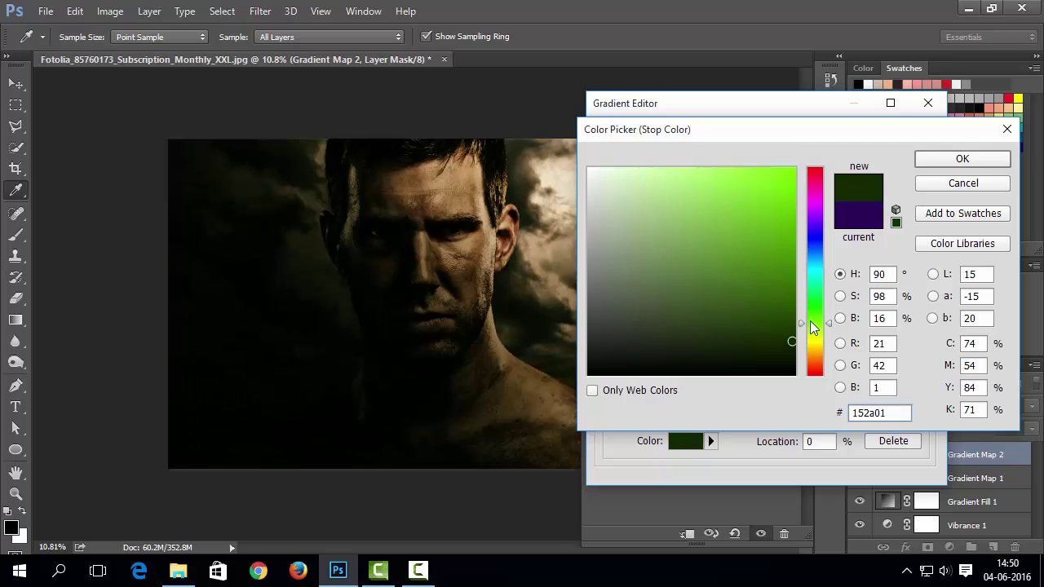
left_click(963, 159)
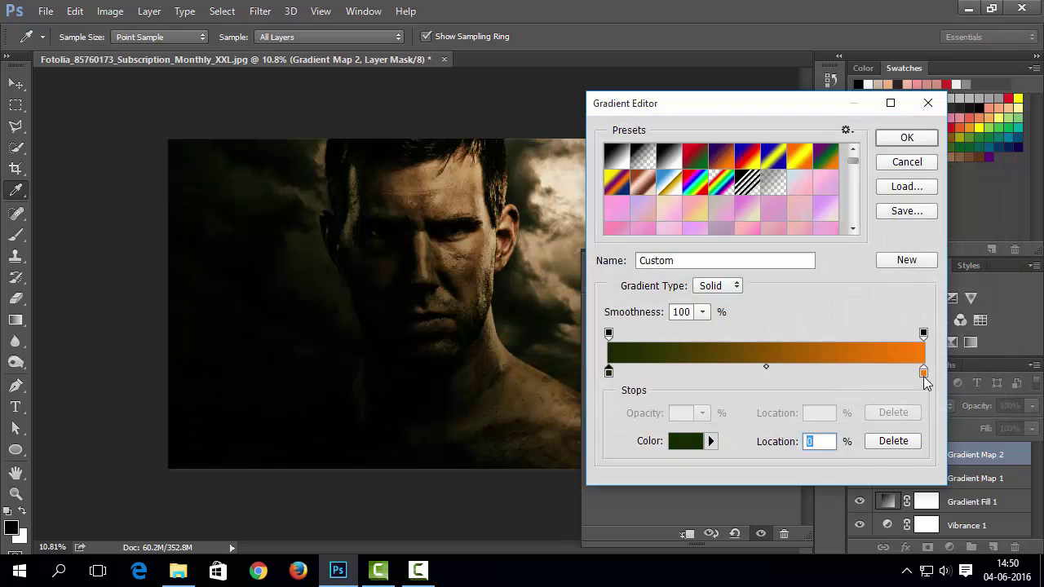
Recolour the right stop to light peach and set Gradient Map 2 to 68% opacity
left_click(923, 372)
left_click(687, 441)
left_click(671, 173)
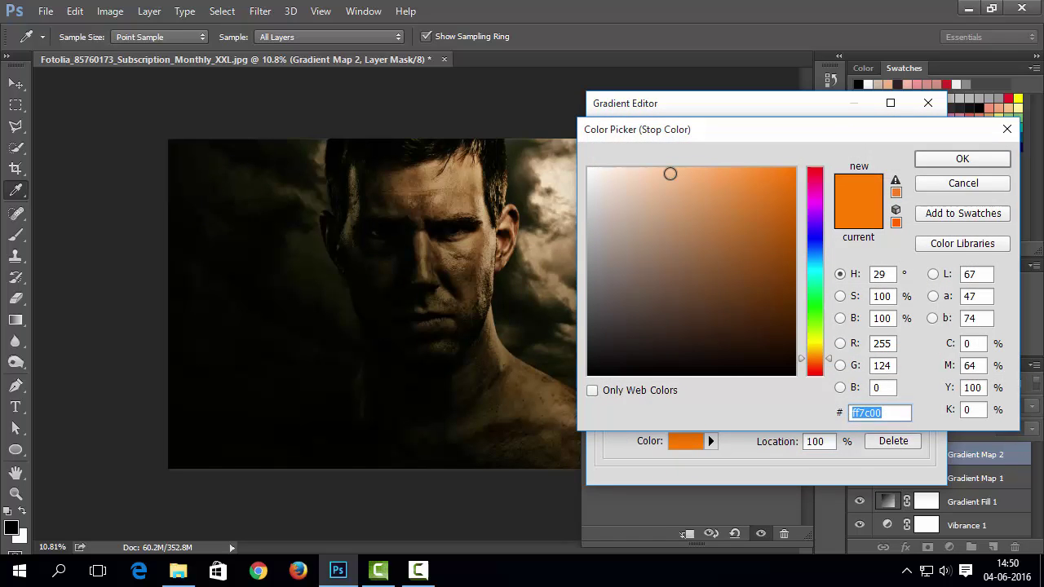
left_click(934, 161)
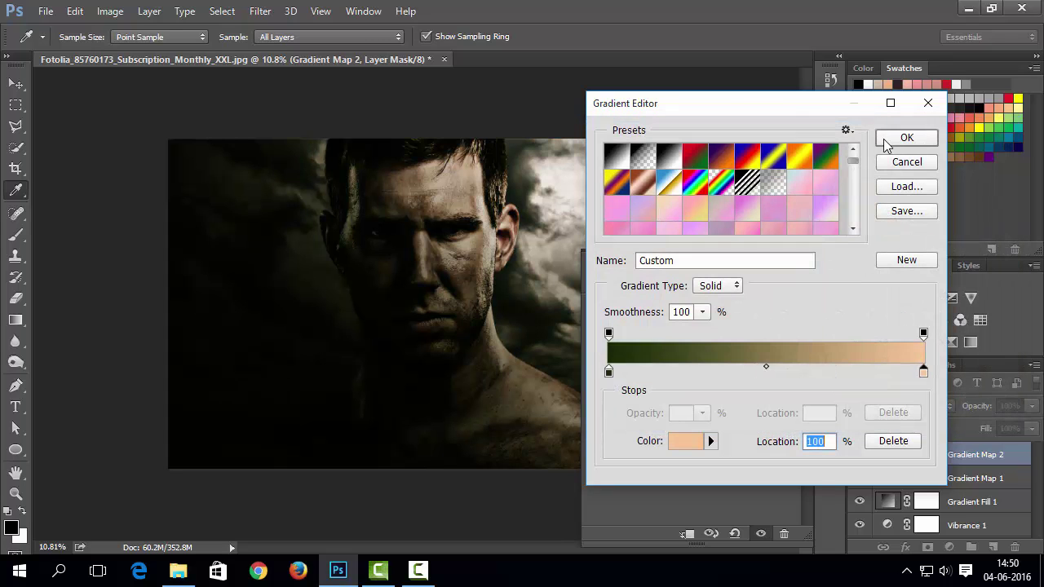
left_click(906, 138)
left_click(1032, 407)
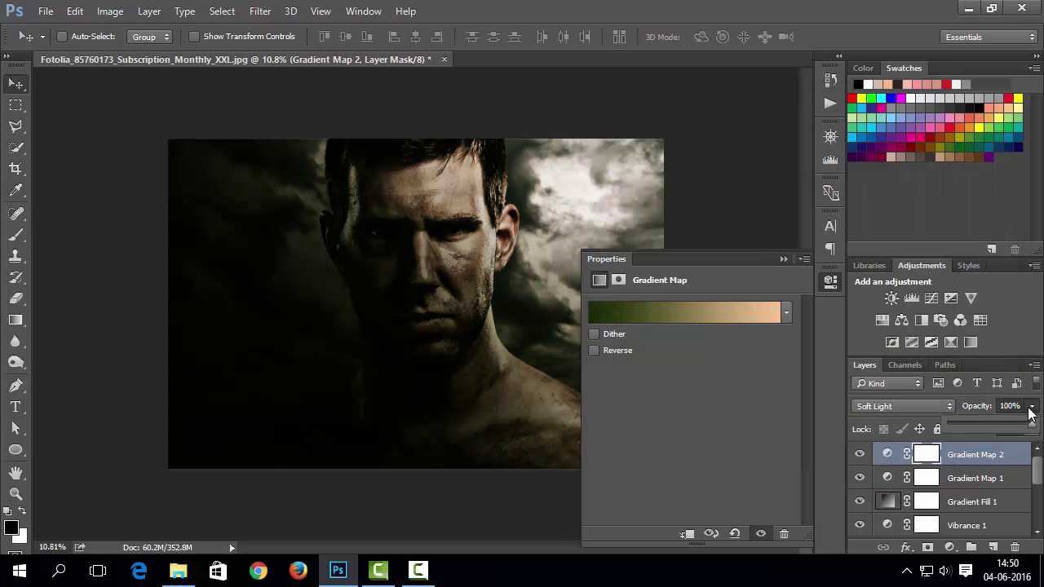
left_click_drag(999, 421, 1004, 422)
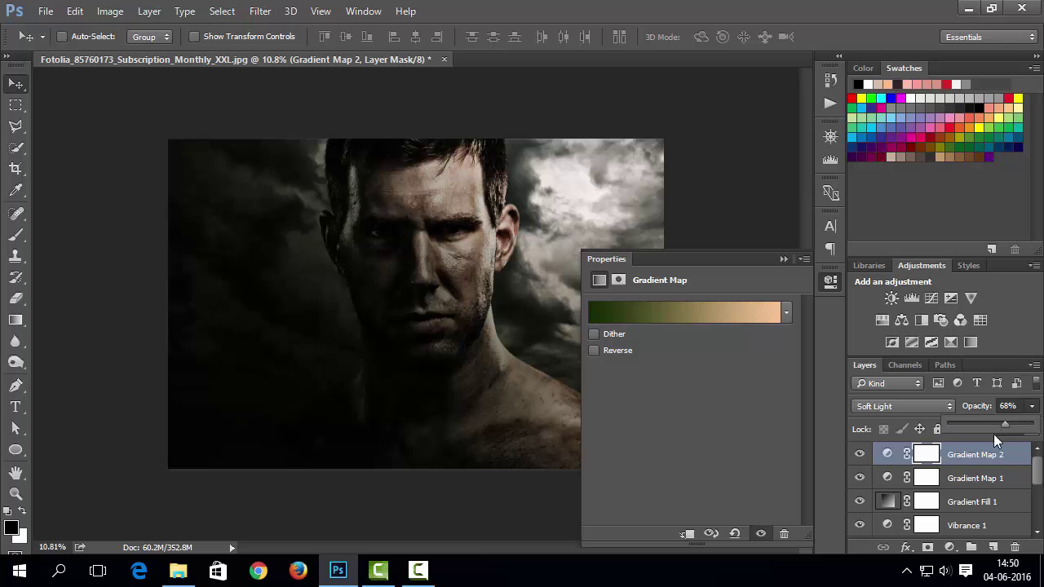
Set Gradient Map 1 to 50% opacity and Gradient Fill 1 to 61%, then reselect Gradient Map 2
left_click(889, 481)
left_click(1033, 408)
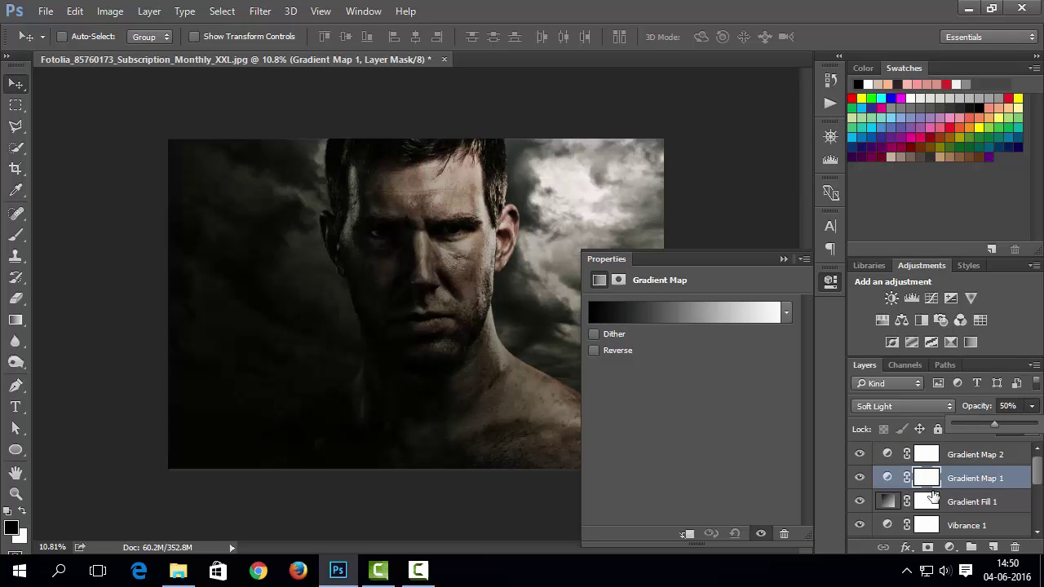
left_click(889, 501)
left_click(1033, 407)
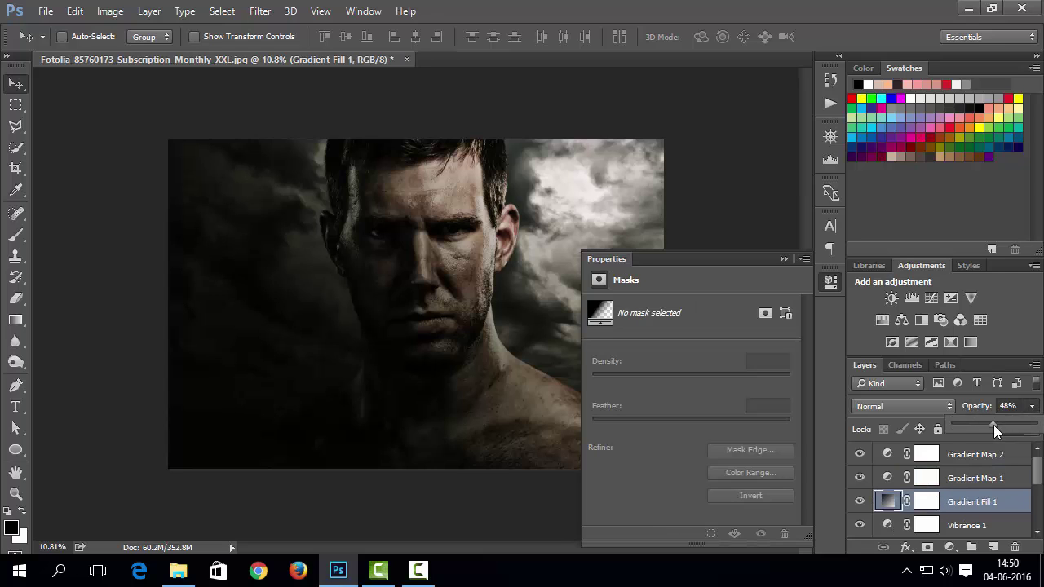
left_click_drag(993, 425, 1003, 424)
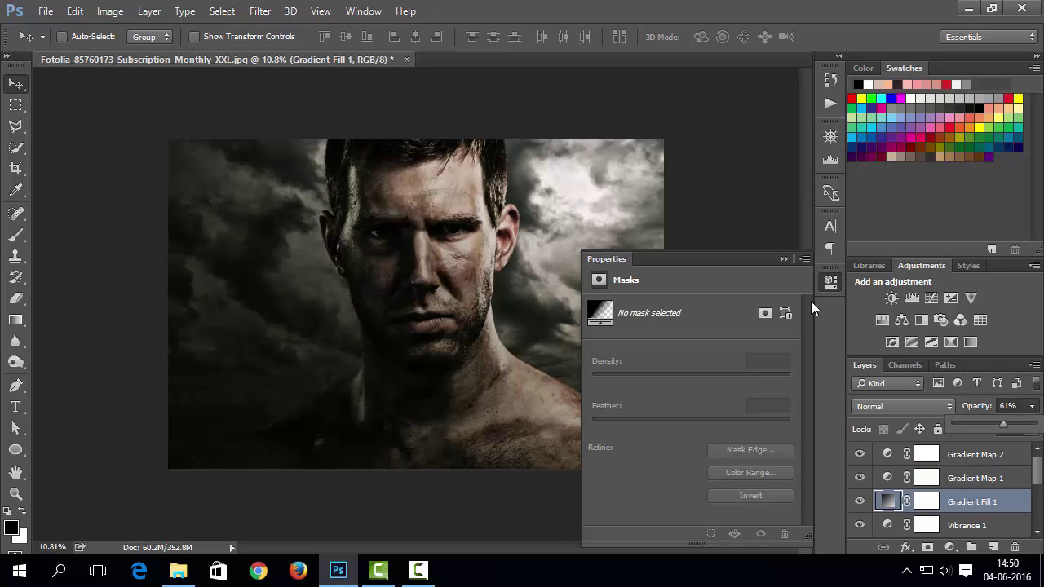
left_click(829, 282)
scroll(412, 341, "up", 1)
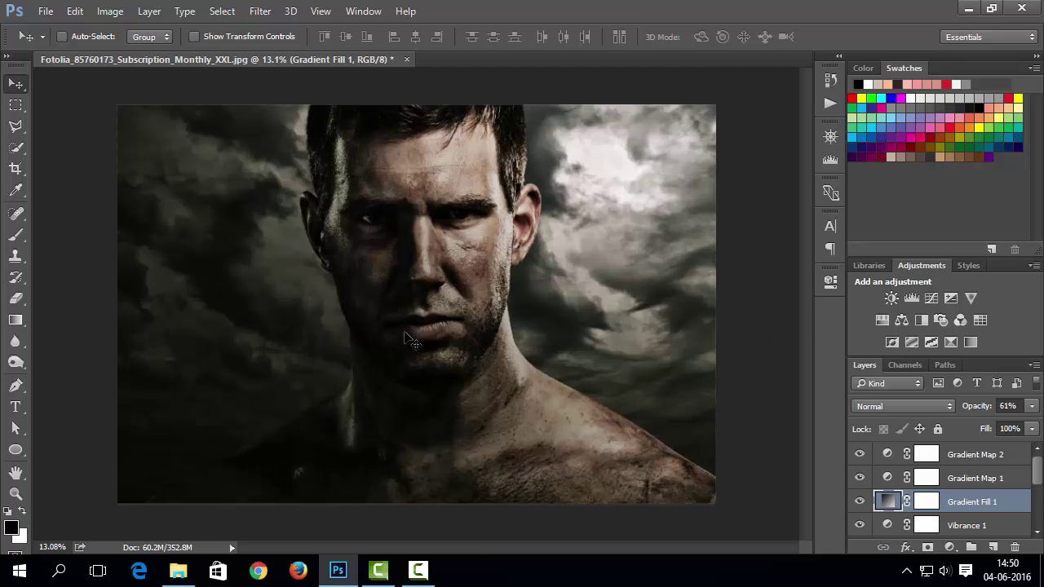
scroll(782, 396, "down", 1)
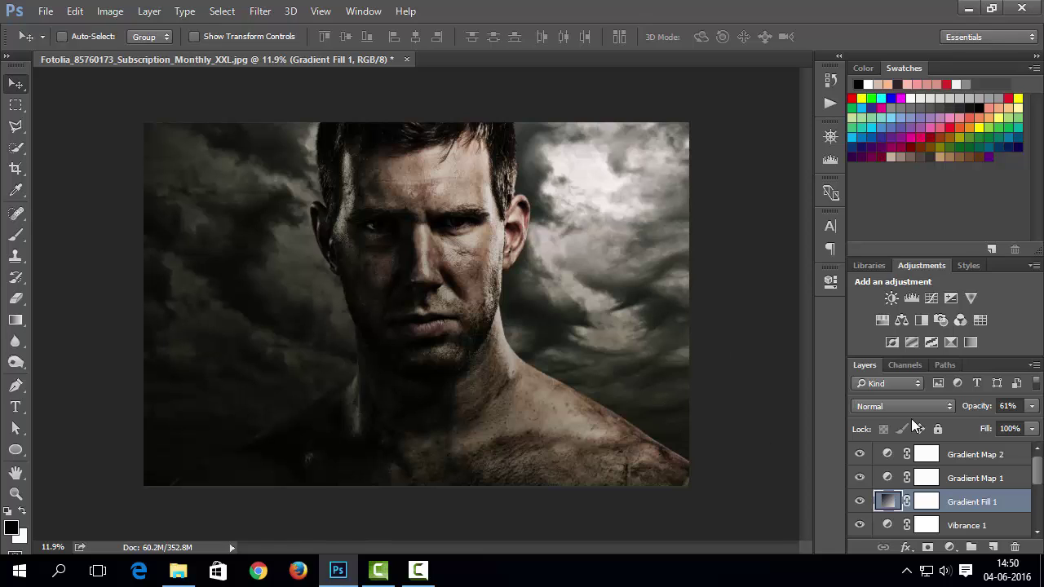
left_click(894, 457)
Add a Curves layer and shape an RGB S-curve with lifted blacks and the white point pulled left
left_click(930, 298)
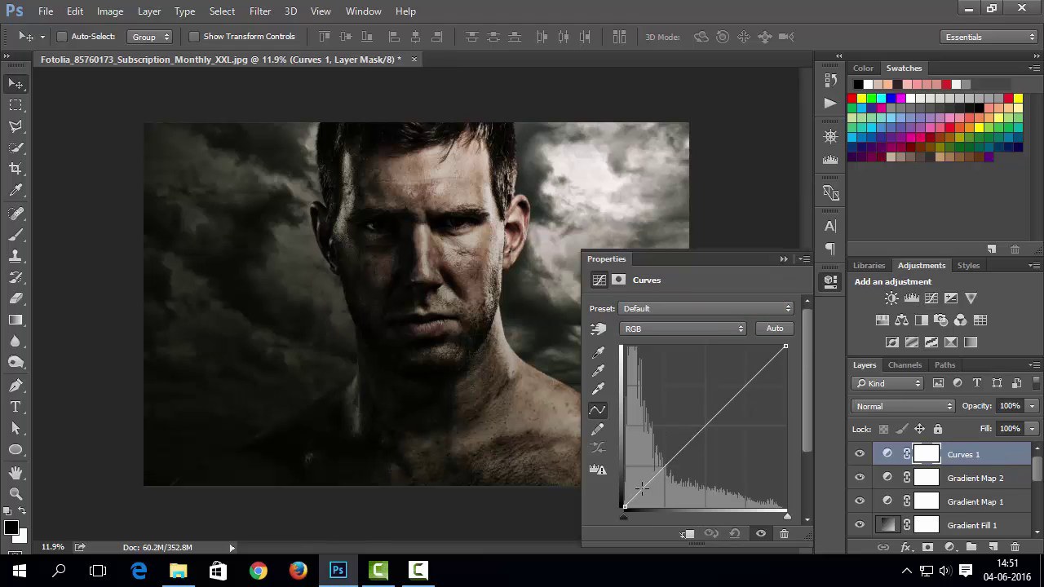
left_click_drag(642, 489, 647, 492)
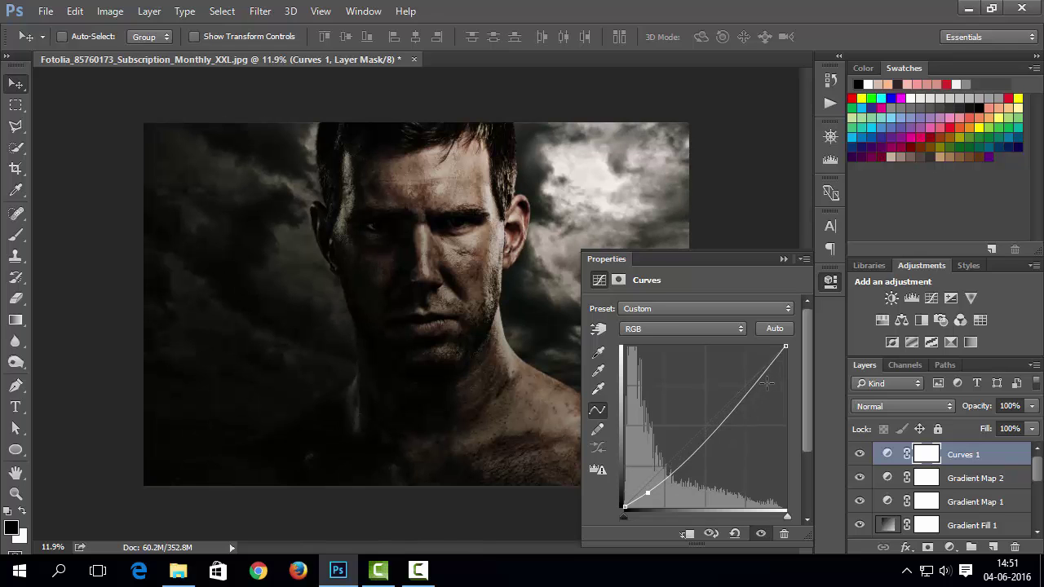
left_click_drag(765, 374, 766, 352)
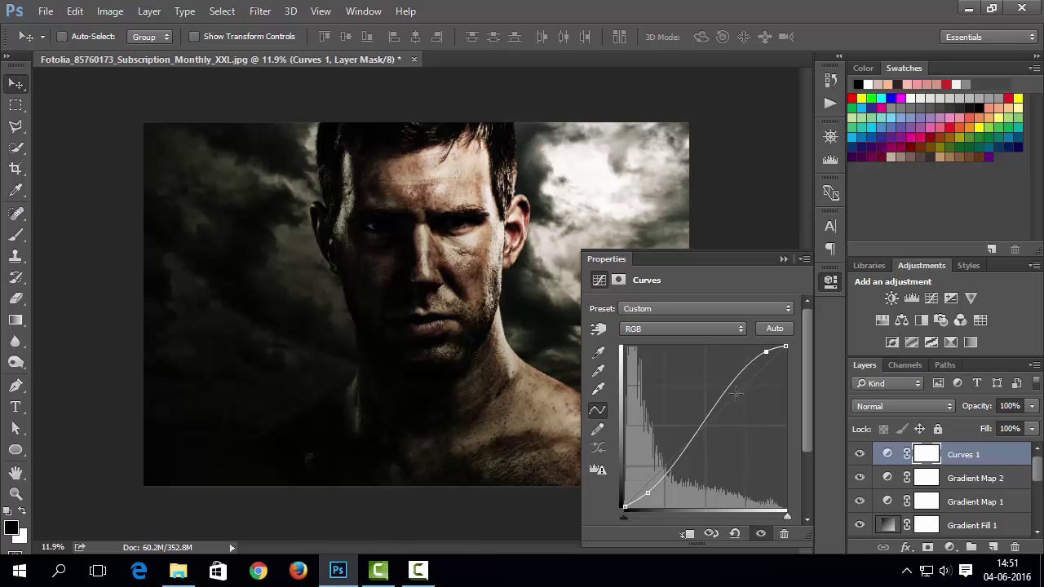
left_click_drag(707, 420, 687, 443)
mouse_move(624, 507)
left_mouse_down()
mouse_move(624, 487)
mouse_move(626, 505)
left_mouse_up()
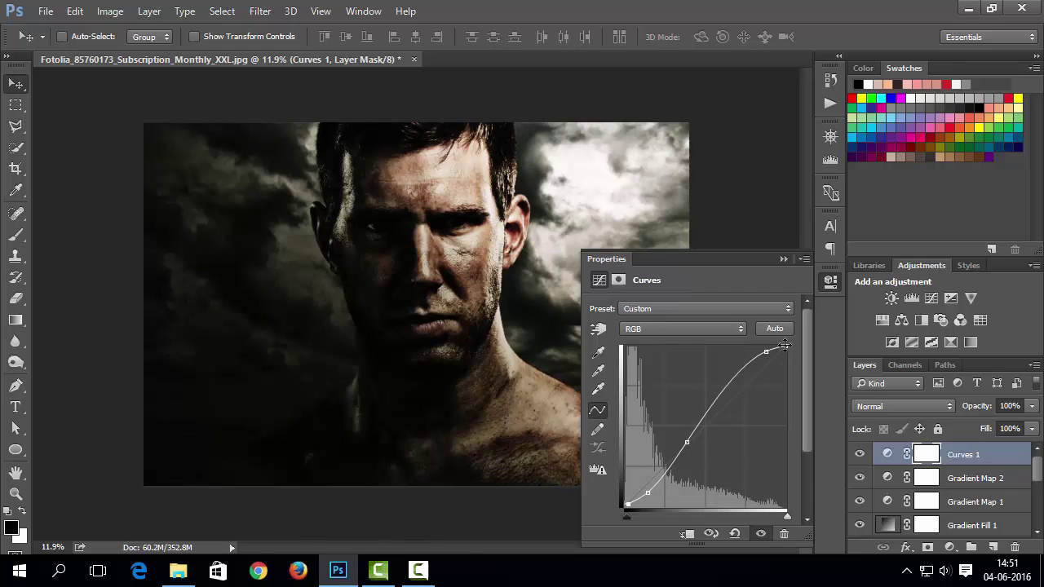
mouse_move(784, 346)
left_mouse_down()
mouse_move(772, 343)
mouse_move(781, 346)
mouse_move(769, 357)
left_mouse_up()
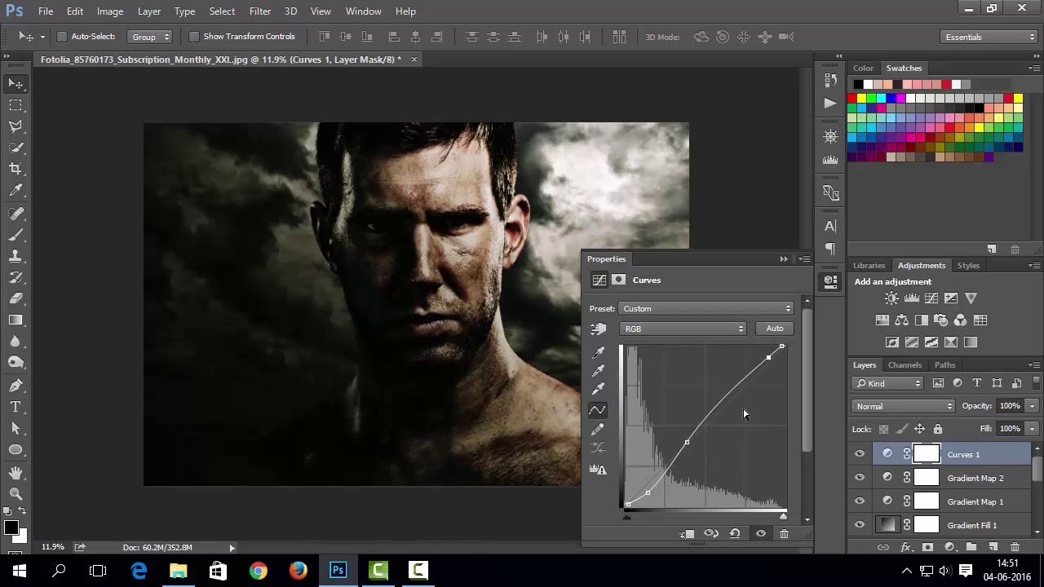
left_click_drag(687, 443, 687, 449)
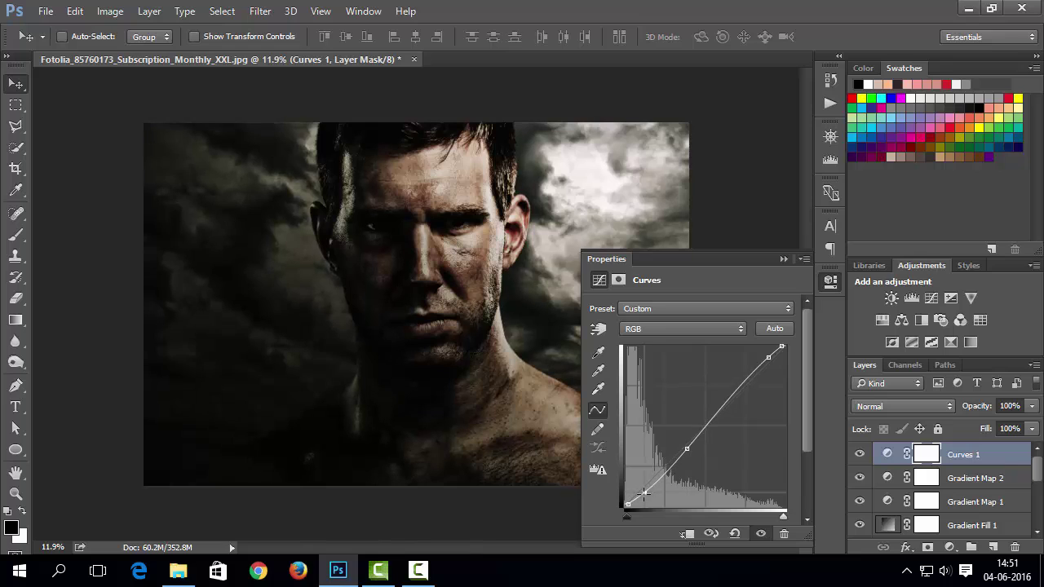
left_click(860, 455)
left_click(860, 455)
Switch Curves 1 to the Blue channel and bend it down in the shadows and up in the highlights
left_click(657, 326)
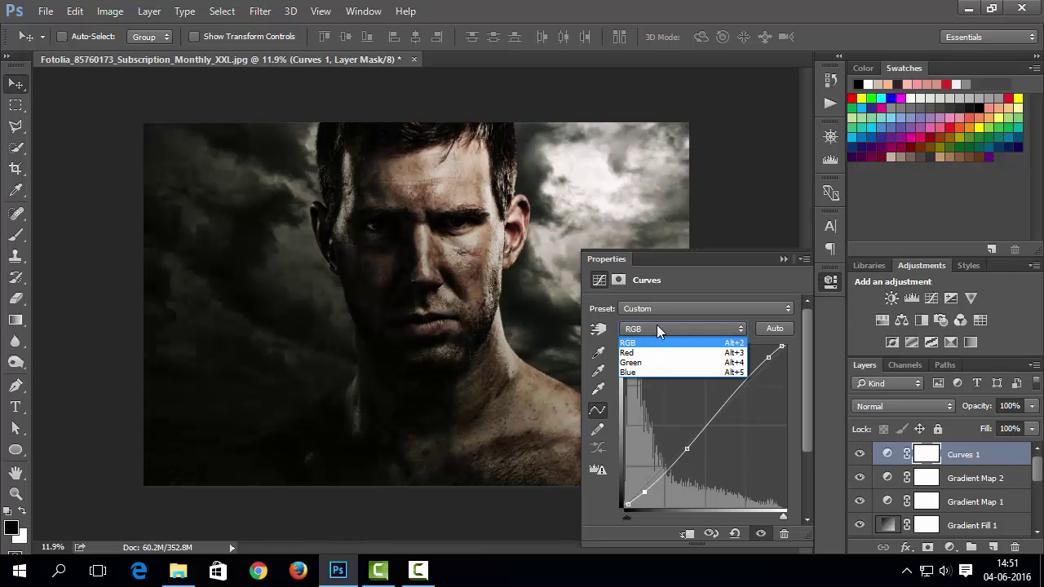
left_click(709, 370)
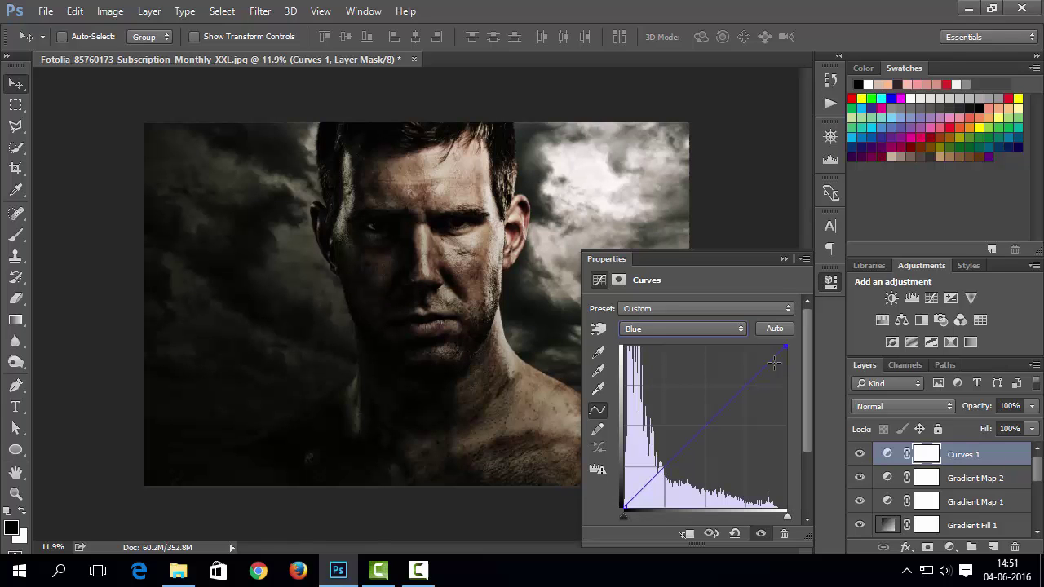
mouse_move(775, 352)
left_mouse_down()
mouse_move(776, 371)
mouse_move(775, 352)
left_mouse_up()
left_click_drag(674, 443, 662, 470)
mouse_move(773, 352)
left_mouse_down()
mouse_move(760, 347)
mouse_move(765, 355)
left_mouse_up()
mouse_move(662, 470)
left_mouse_down()
mouse_move(650, 470)
mouse_move(660, 480)
left_mouse_up()
Compare Curves 1 and Gradient Fill 1 on and off, then lower Gradient Fill 1 to 41% opacity
left_click(829, 282)
left_click(859, 455)
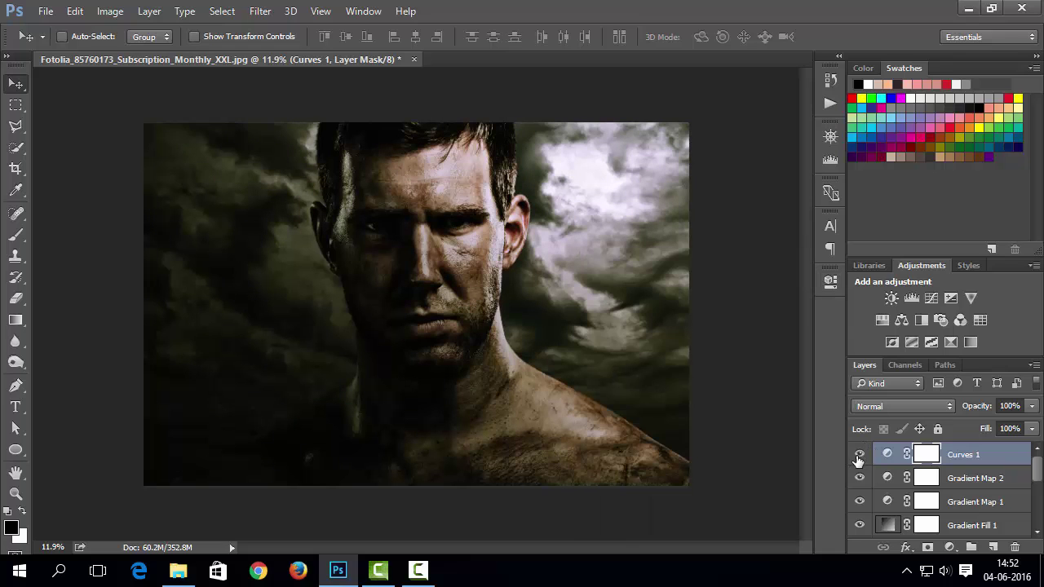
left_click(859, 455)
scroll(912, 502, "down", 2)
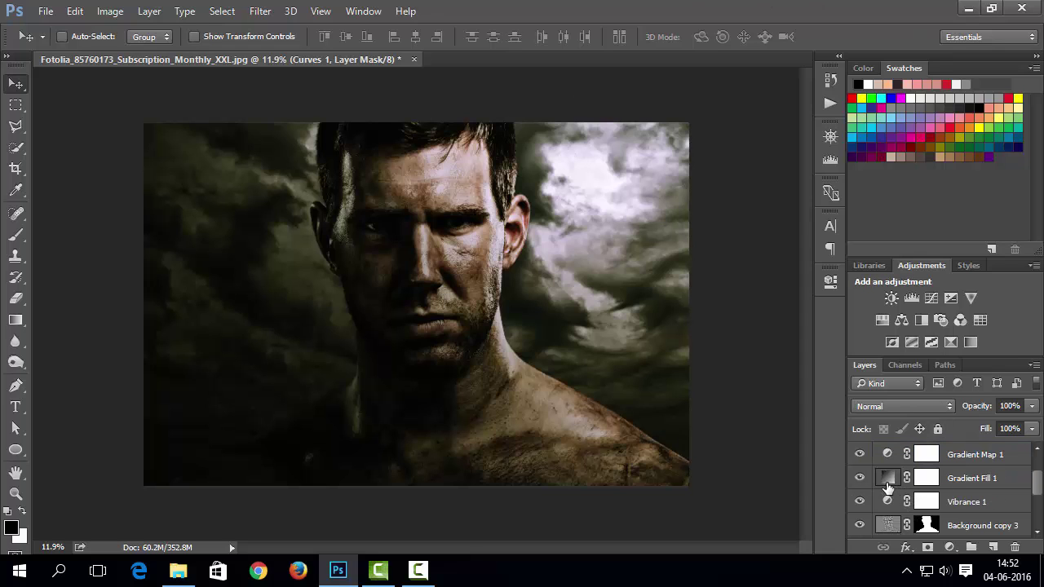
left_click(864, 479)
left_click(865, 479)
left_click(888, 480)
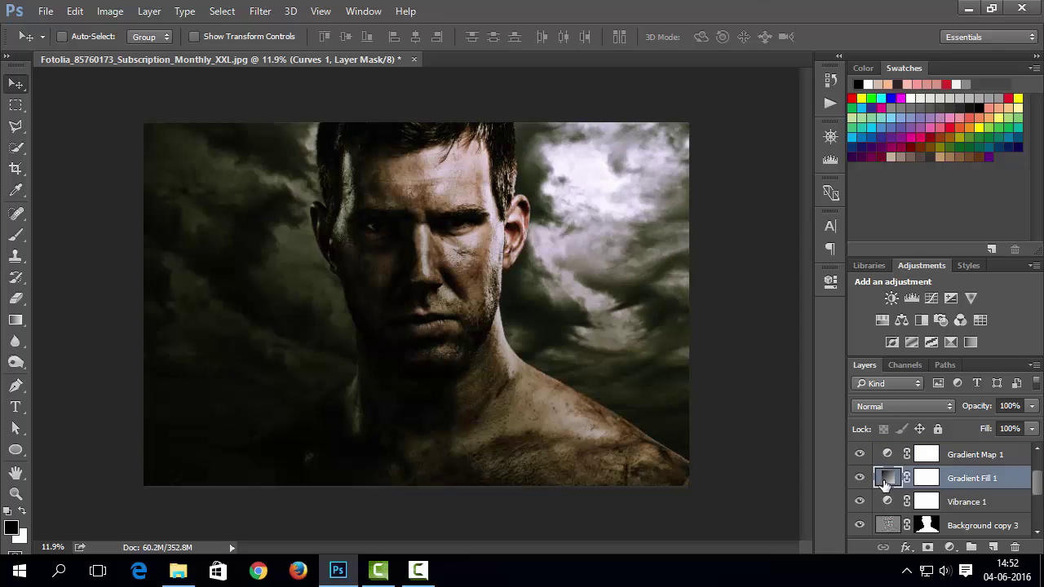
left_click(1031, 406)
left_click_drag(980, 426, 987, 428)
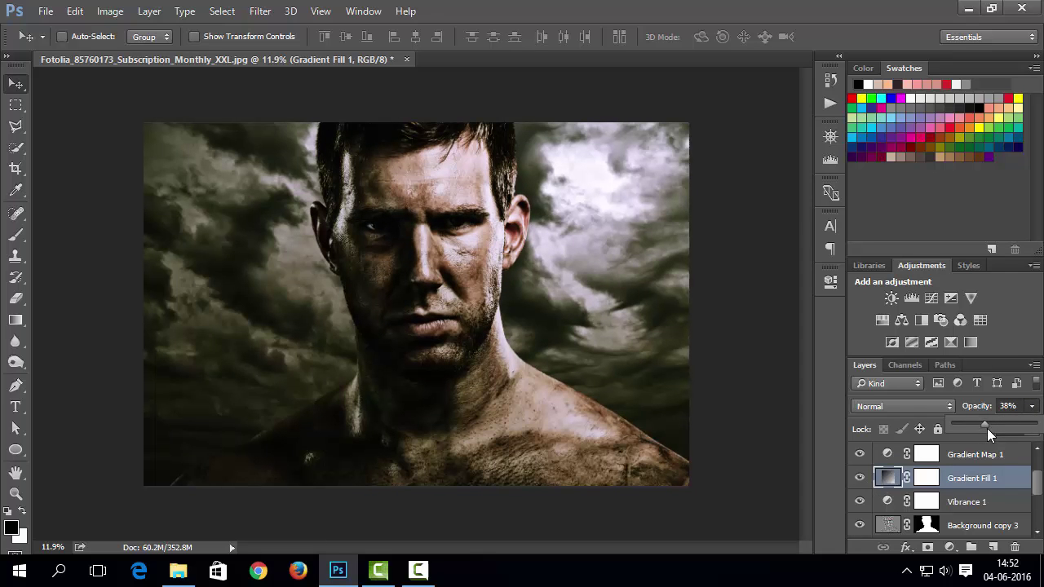
left_click(890, 483)
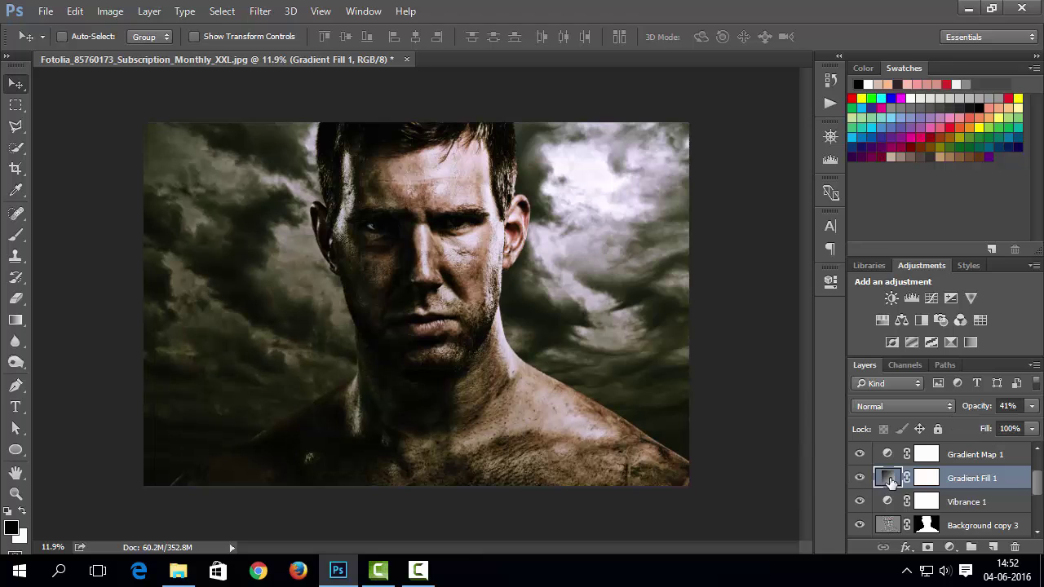
Create a new History snapshot named Snapshot 1
left_click(831, 82)
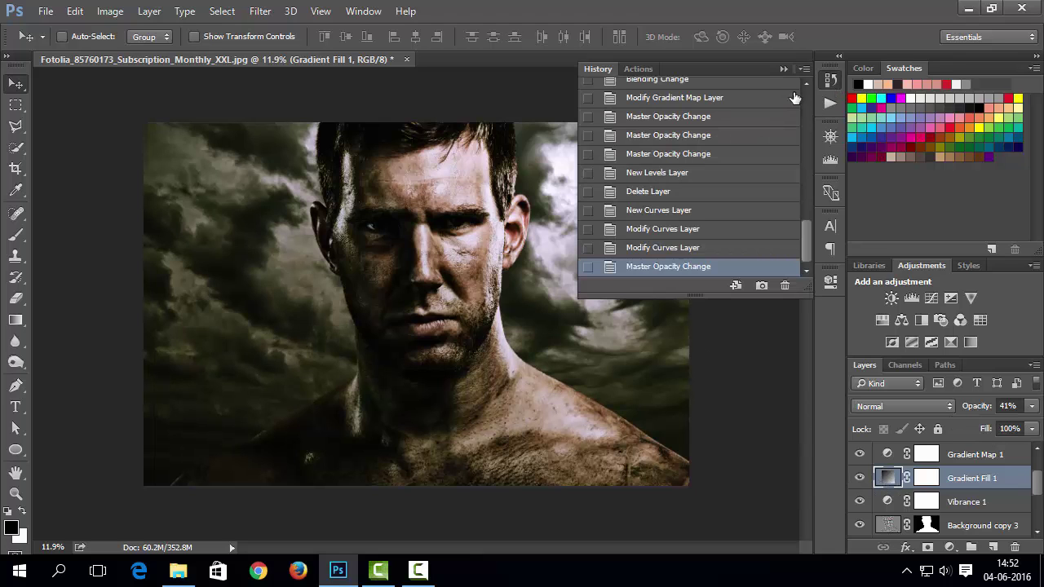
left_click(804, 68)
left_click(889, 112)
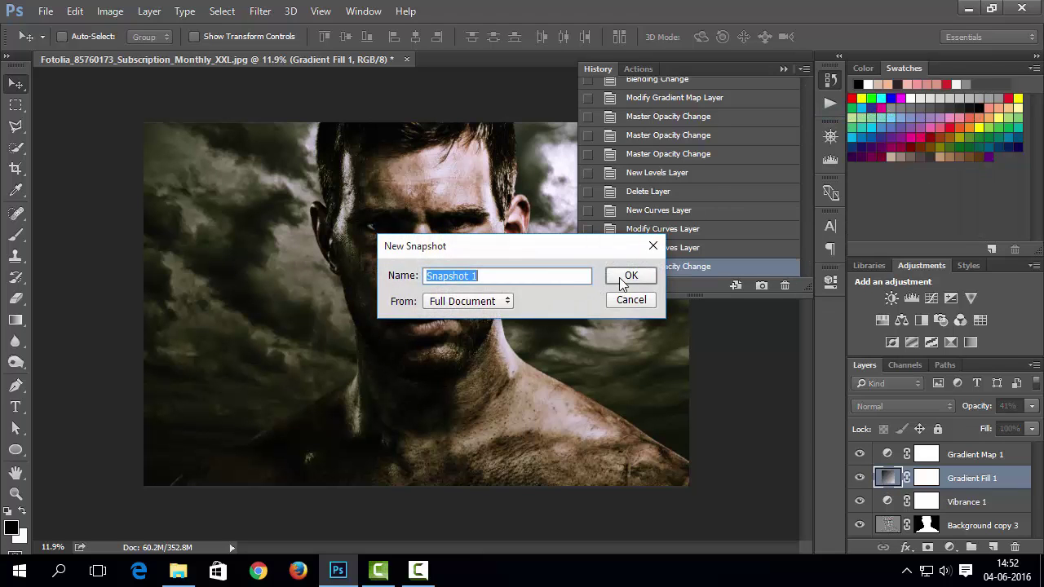
left_click(625, 275)
Compare the original photo against Snapshot 1, then close the History panel
scroll(744, 170, "up", 10)
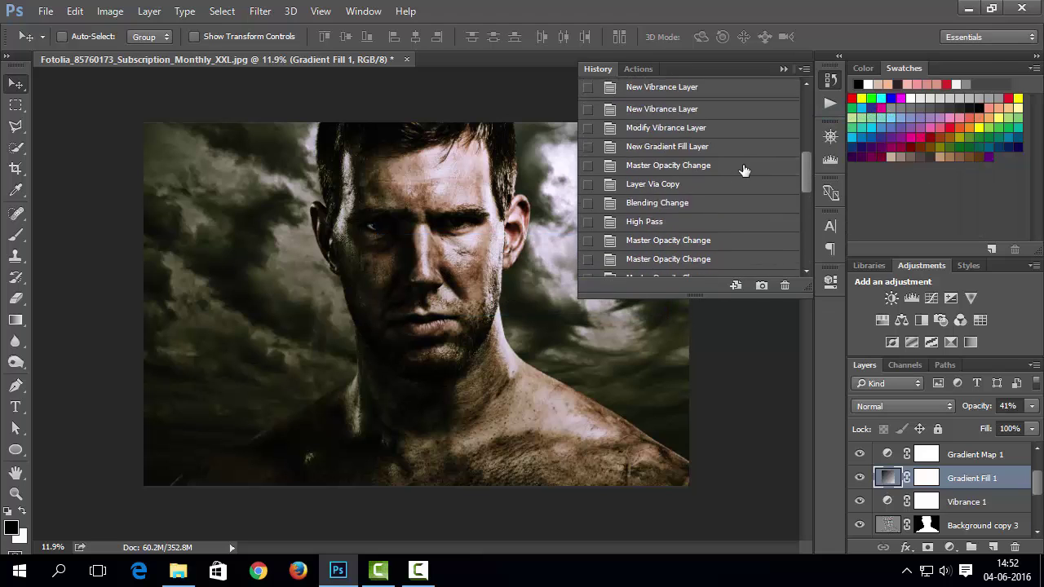
scroll(744, 171, "up", 5)
left_click(665, 88)
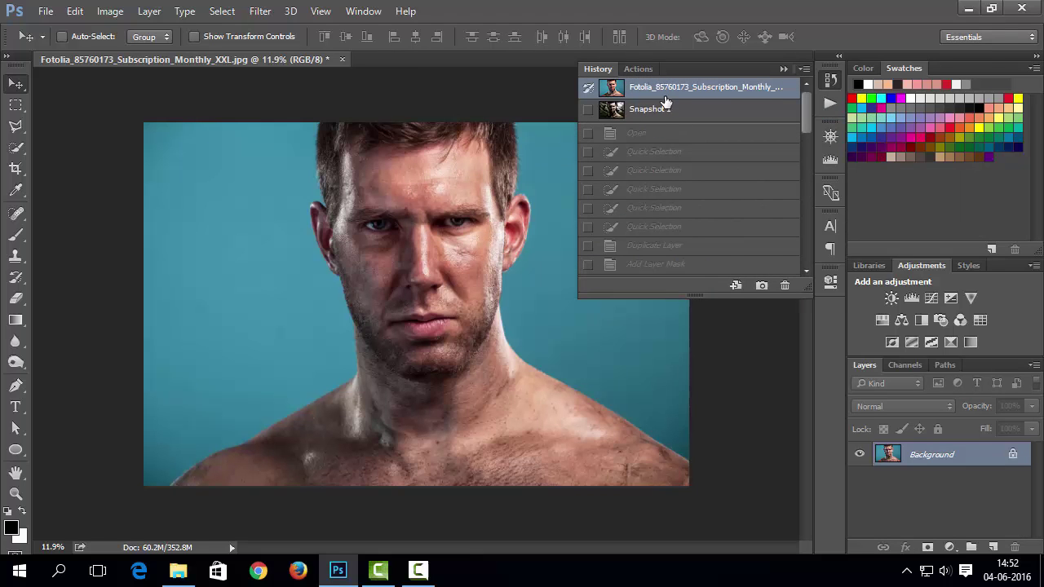
left_click(661, 111)
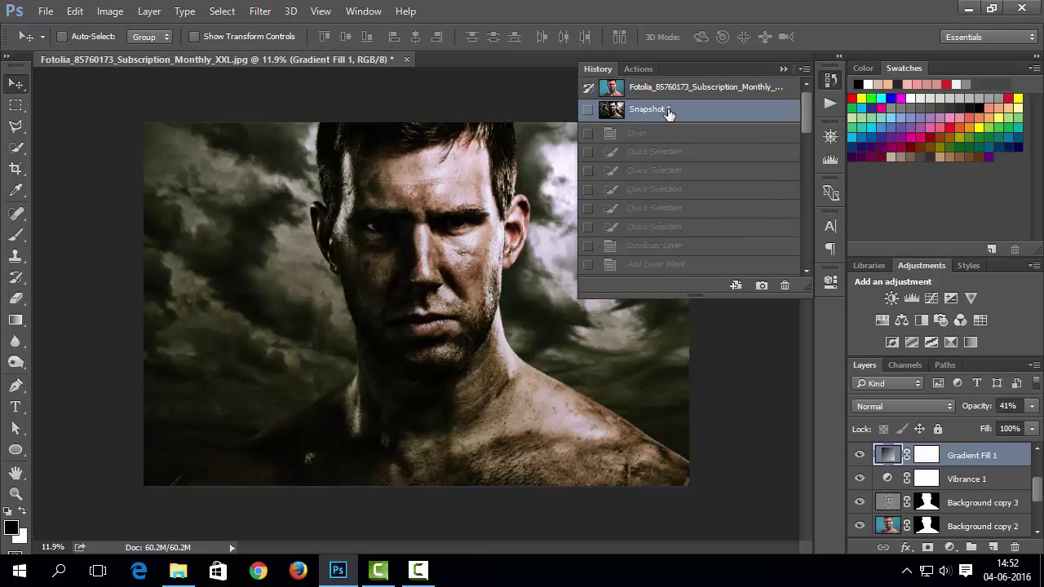
left_click(830, 82)
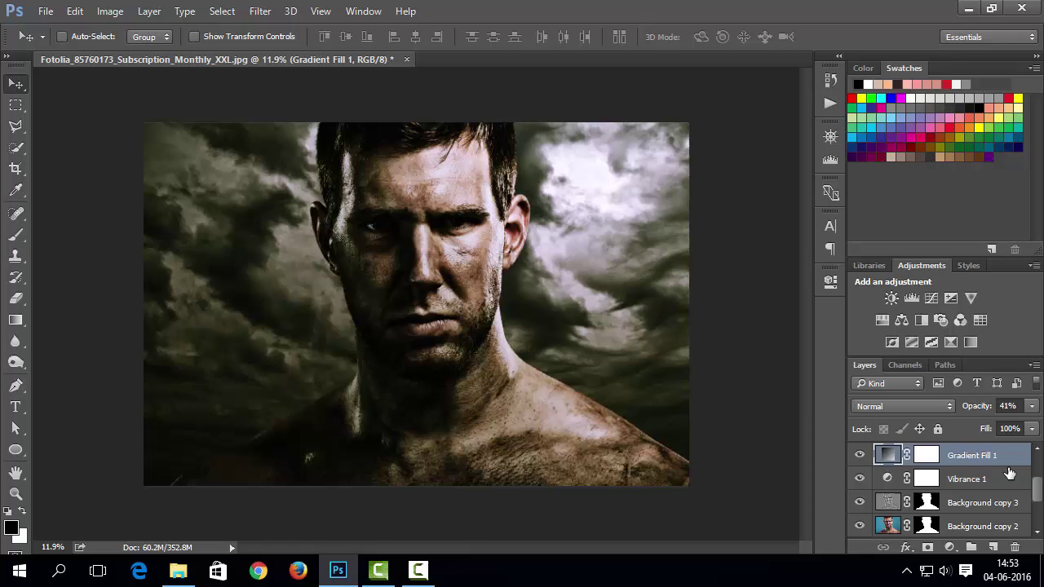
scroll(1010, 474, "up", 2)
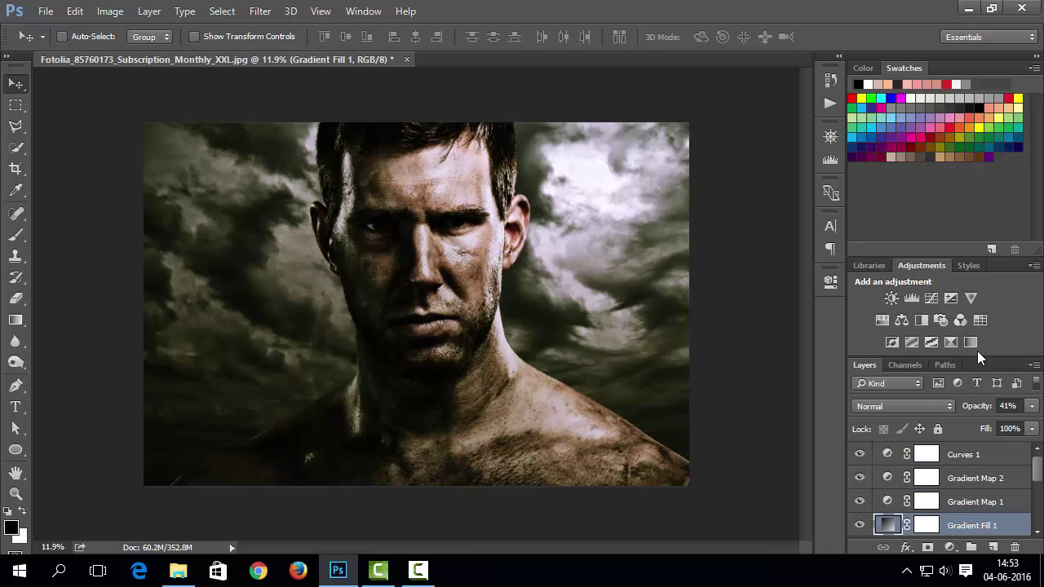
Compare both gradient maps on and off, then set Gradient Map 1 to 37% and Gradient Map 2 to 52% opacity
left_click(860, 479)
left_click(860, 502)
left_click(860, 502)
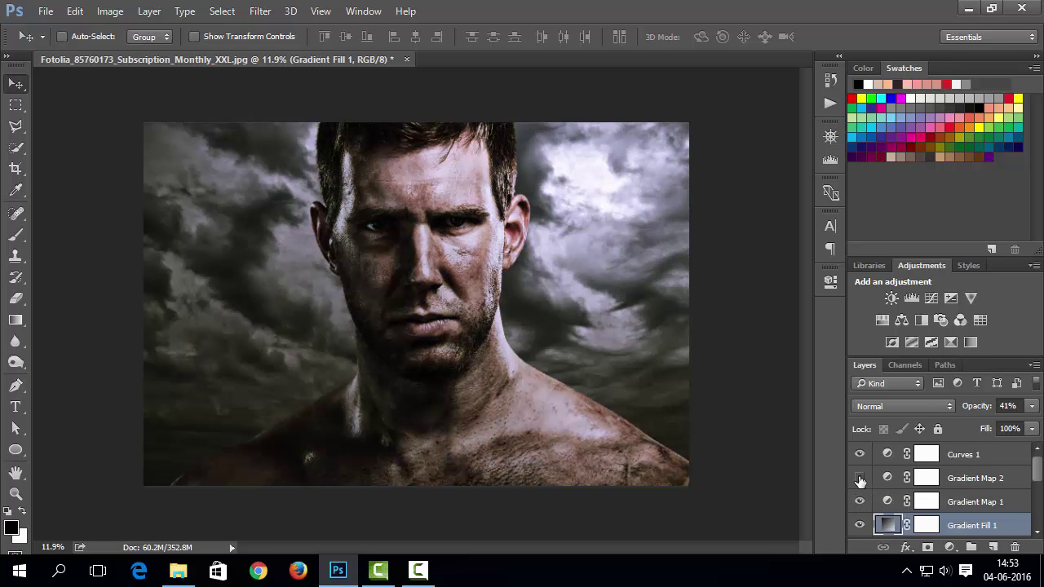
left_click(860, 478)
left_click(894, 480)
left_click(1032, 405)
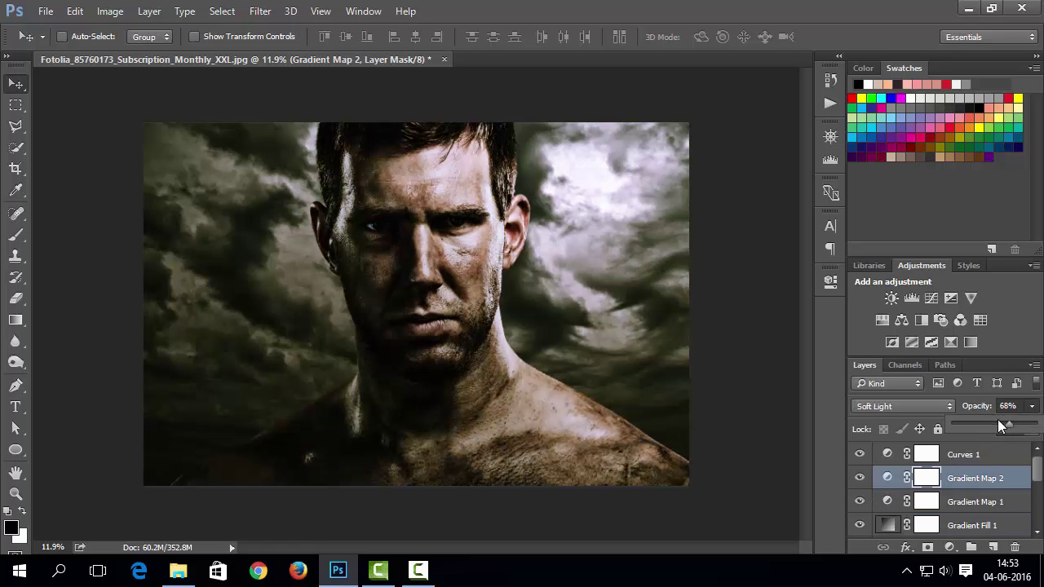
left_click(893, 504)
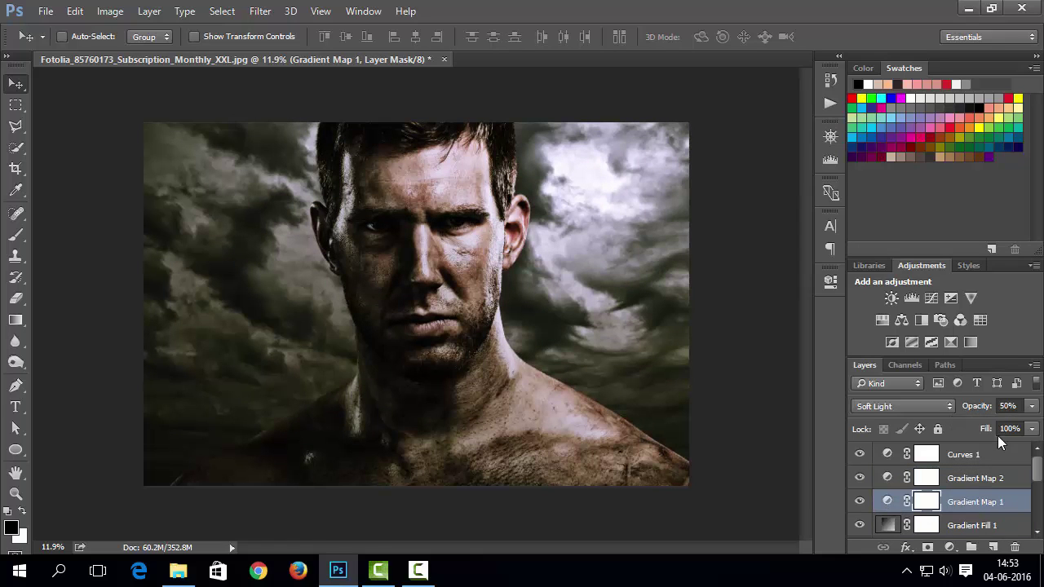
left_click(1032, 405)
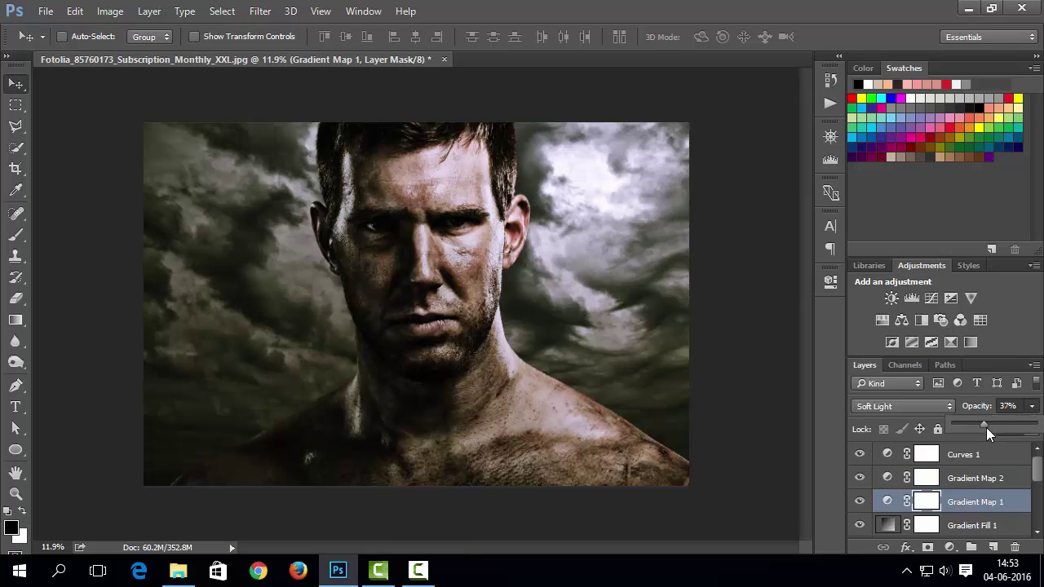
left_click(904, 481)
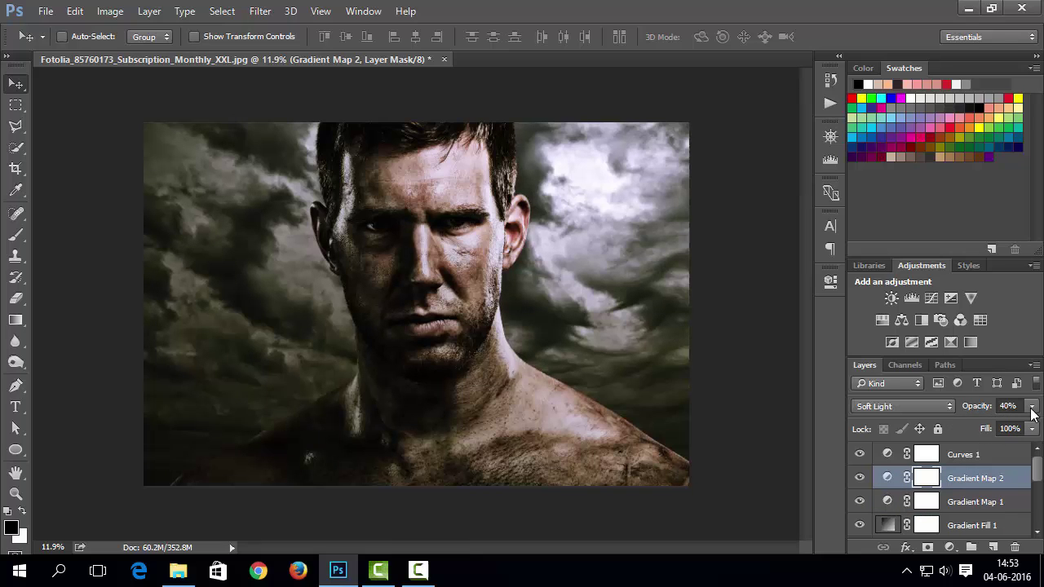
left_click_drag(1032, 405, 1003, 424)
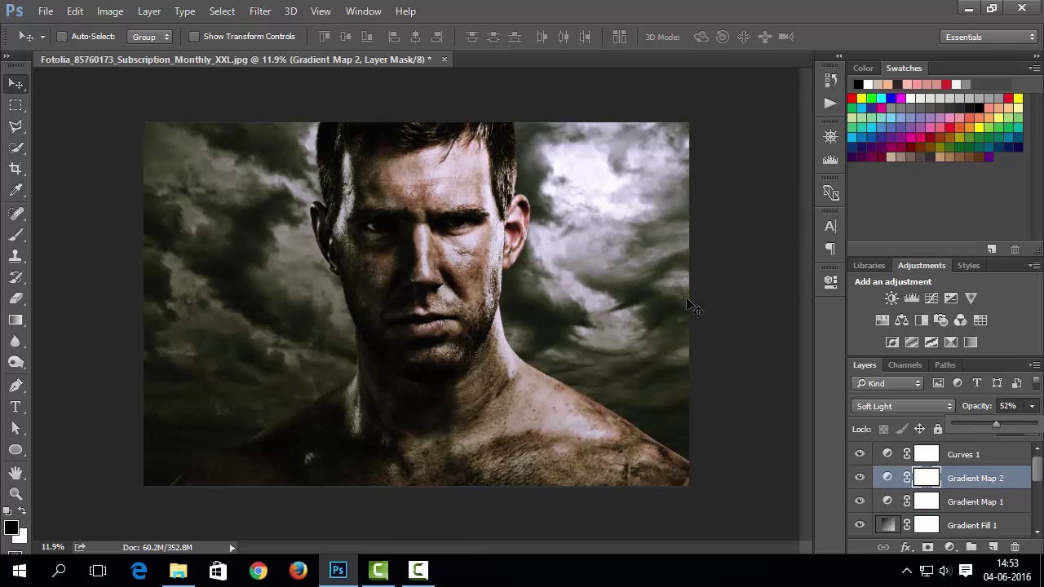
Flip between the original photo and Snapshot 1 in History, ending on Snapshot 1 with History closed
left_click(778, 445)
left_click(832, 78)
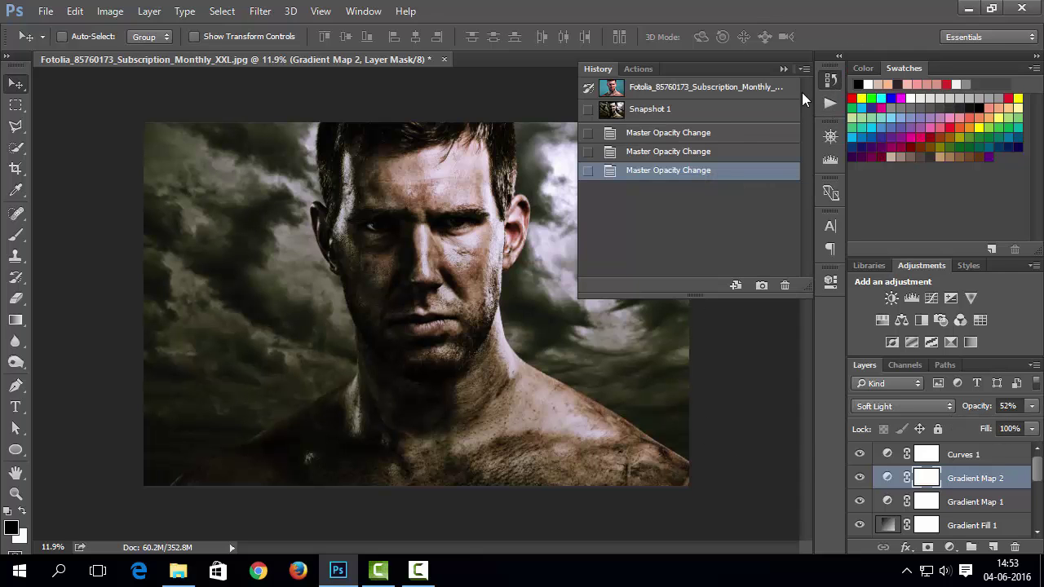
left_click(699, 86)
left_click(687, 109)
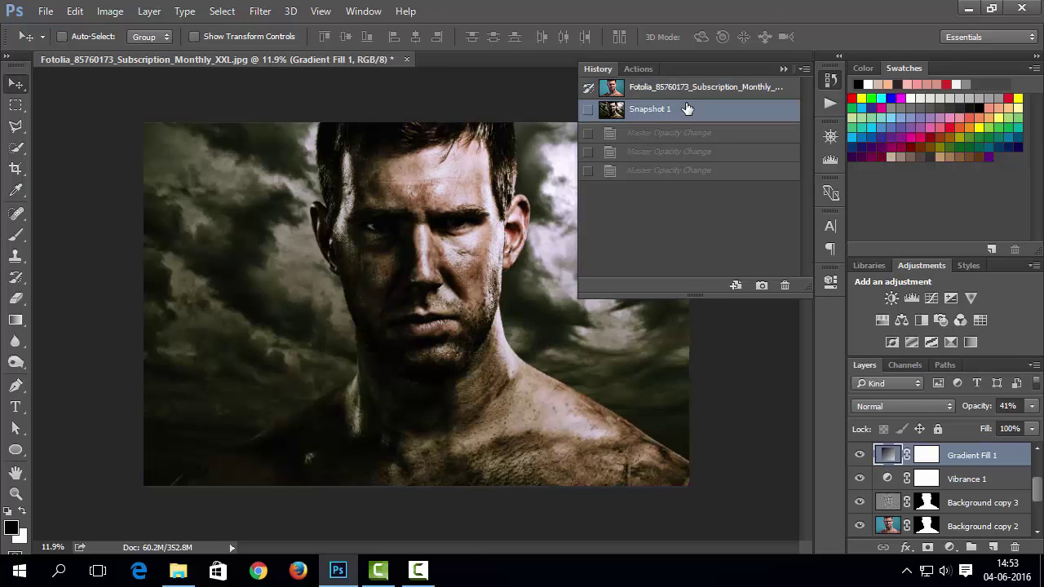
left_click(699, 89)
left_click(699, 109)
left_click(830, 79)
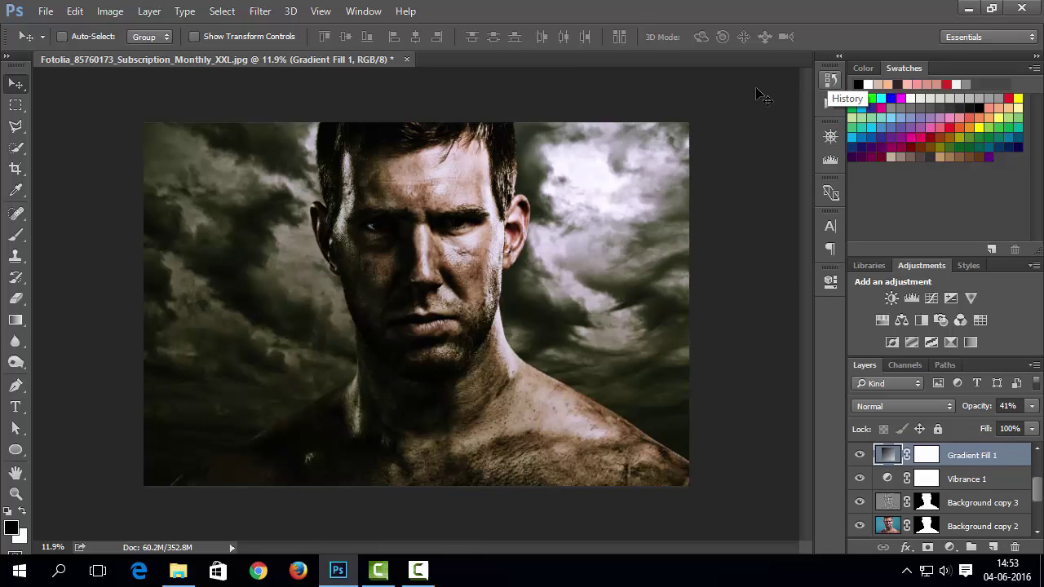